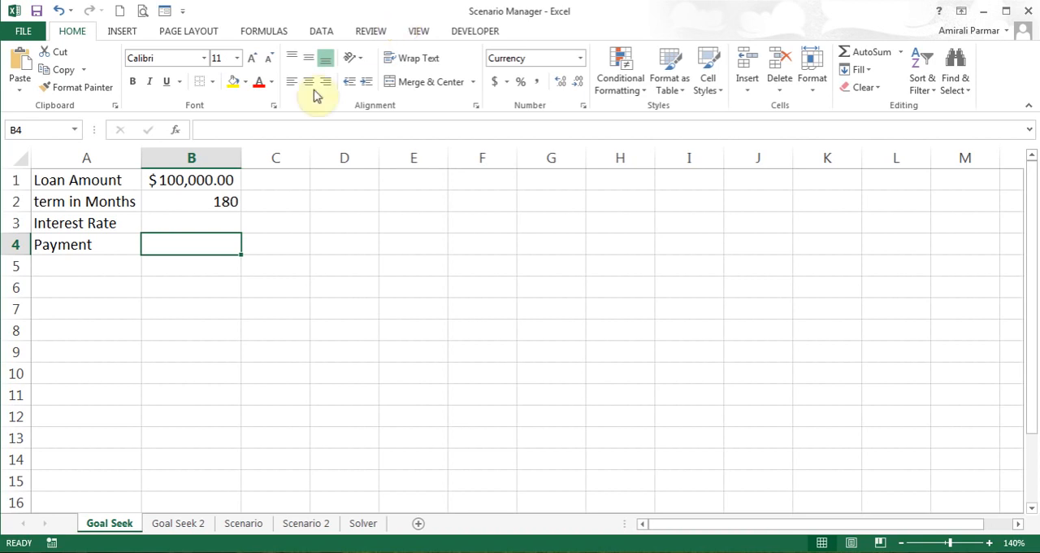
Inspect the contents of the loan amount, term in months and interest rate cells B1 to B3
left_click(196, 183)
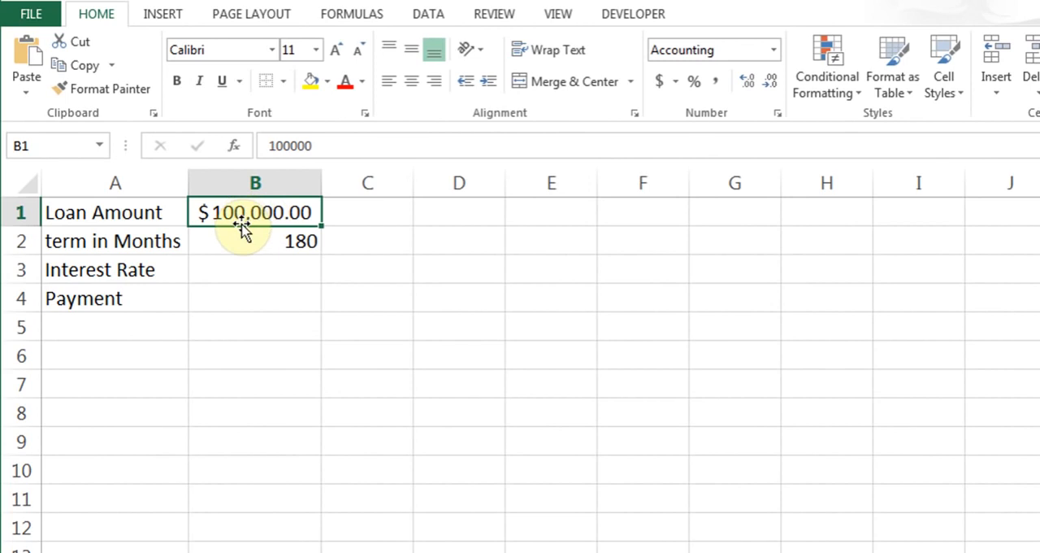
left_click(251, 248)
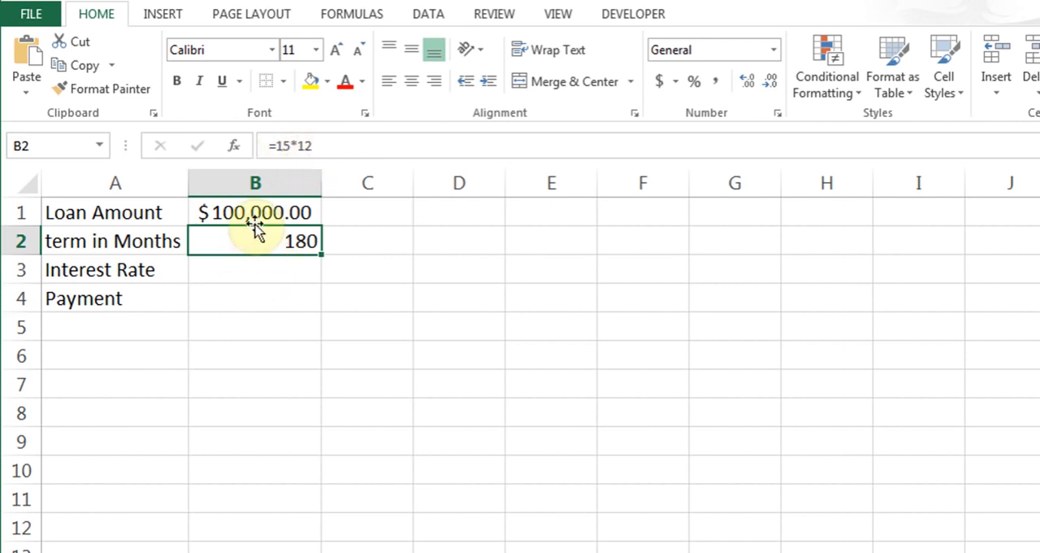
left_click(260, 276)
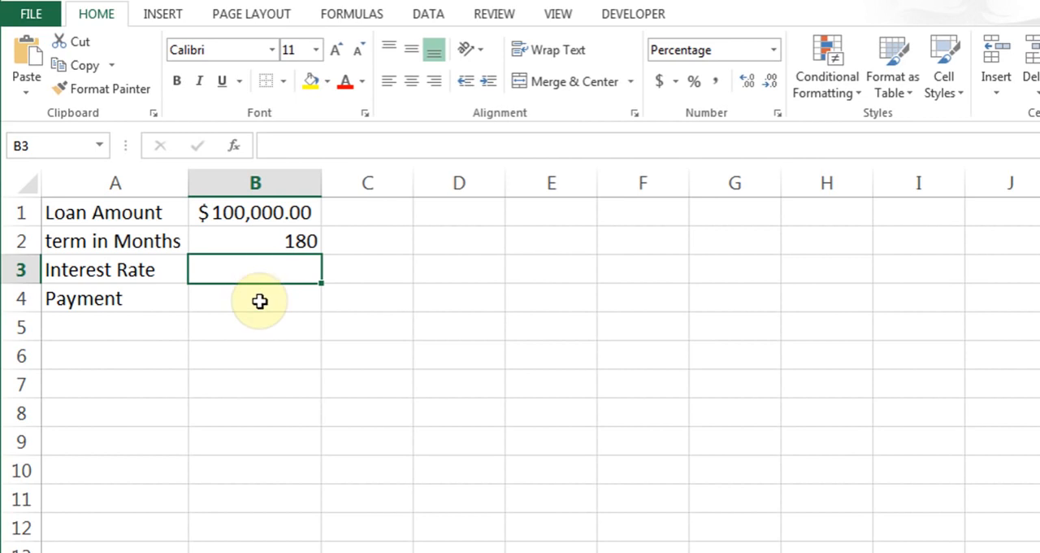
Insert the financial function PMT into payment cell B4, keeping its arguments dialog clear of the loan data
left_click(259, 300)
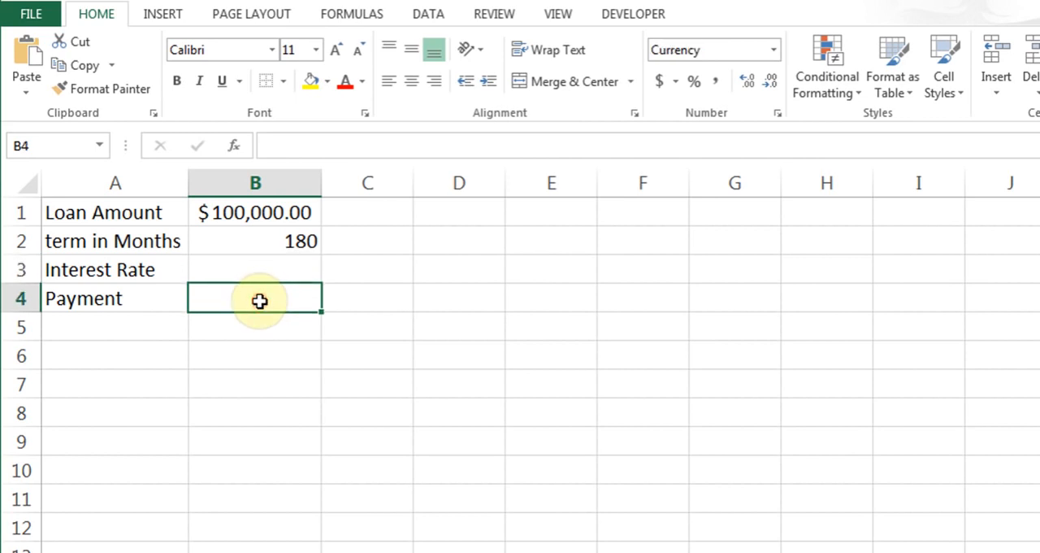
left_click(345, 16)
left_click(201, 85)
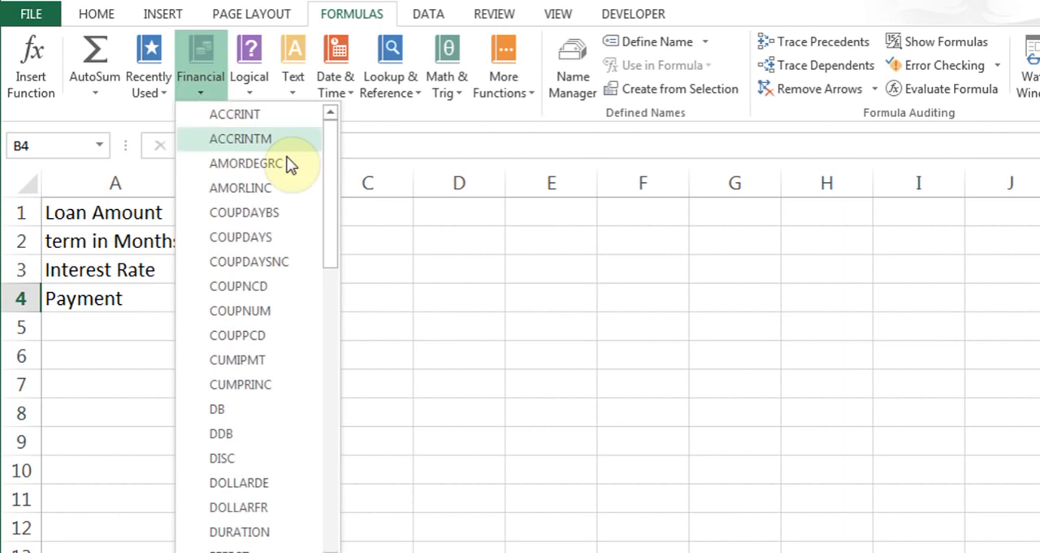
left_click_drag(332, 181, 336, 372)
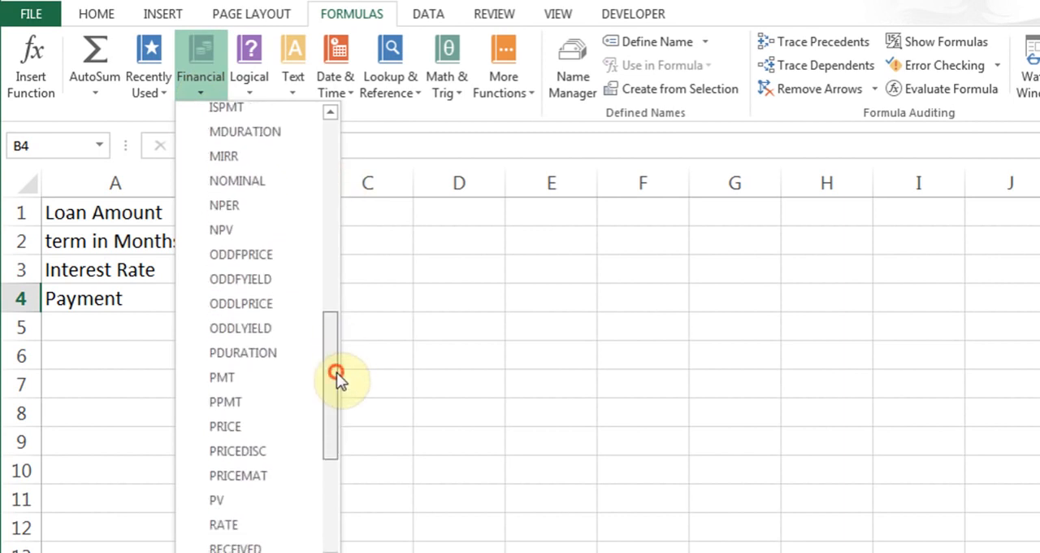
left_click(261, 380)
left_click_drag(365, 103, 573, 164)
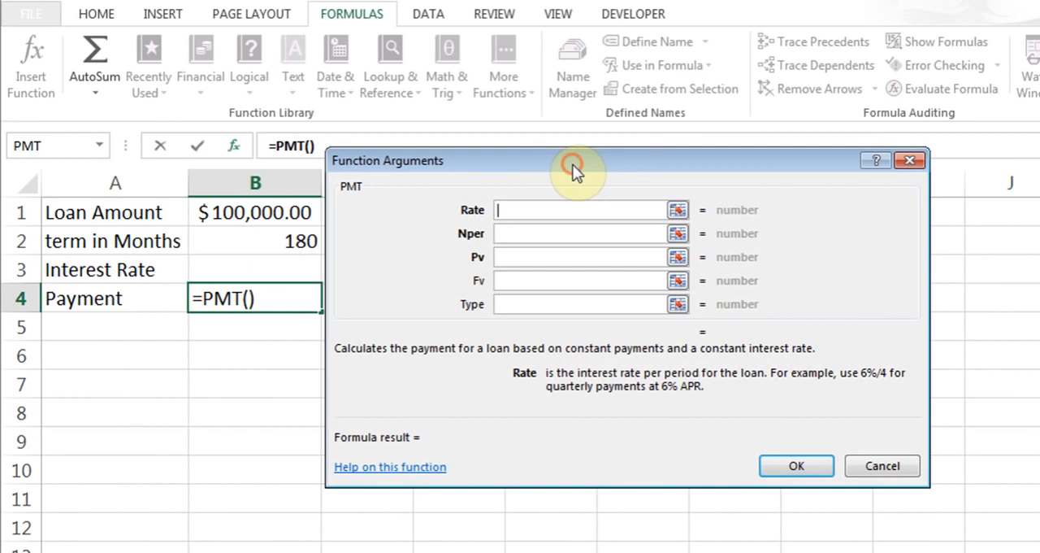
Complete the PMT formula with Rate B3/12, Nper B2 and Pv B1
left_click(263, 271)
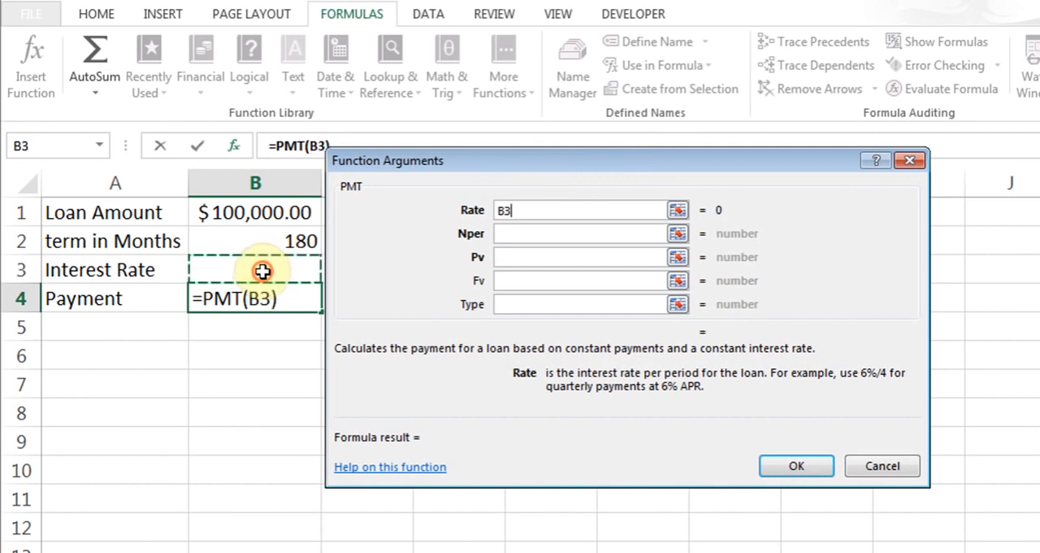
type("/12")
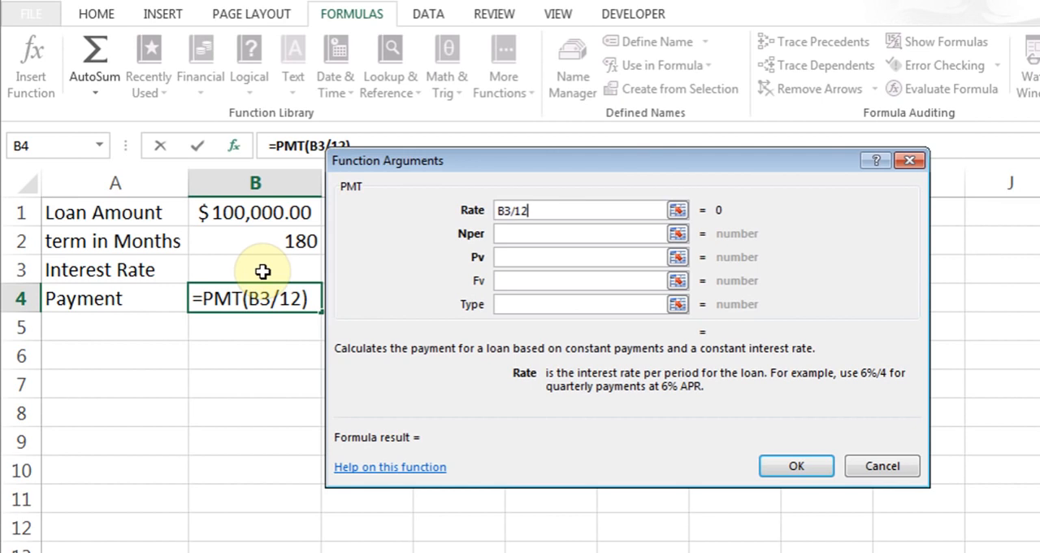
left_click(520, 233)
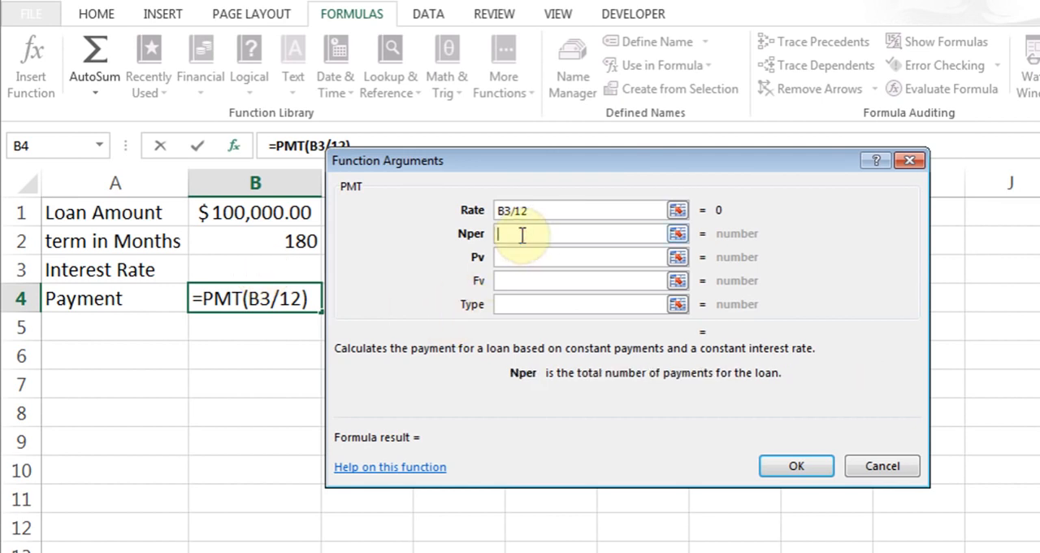
left_click(270, 242)
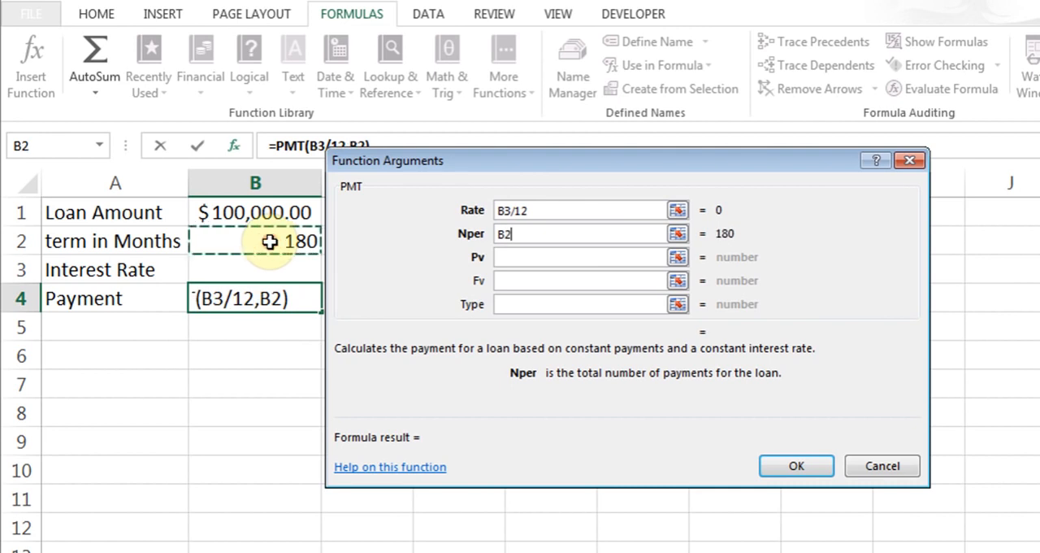
left_click(572, 259)
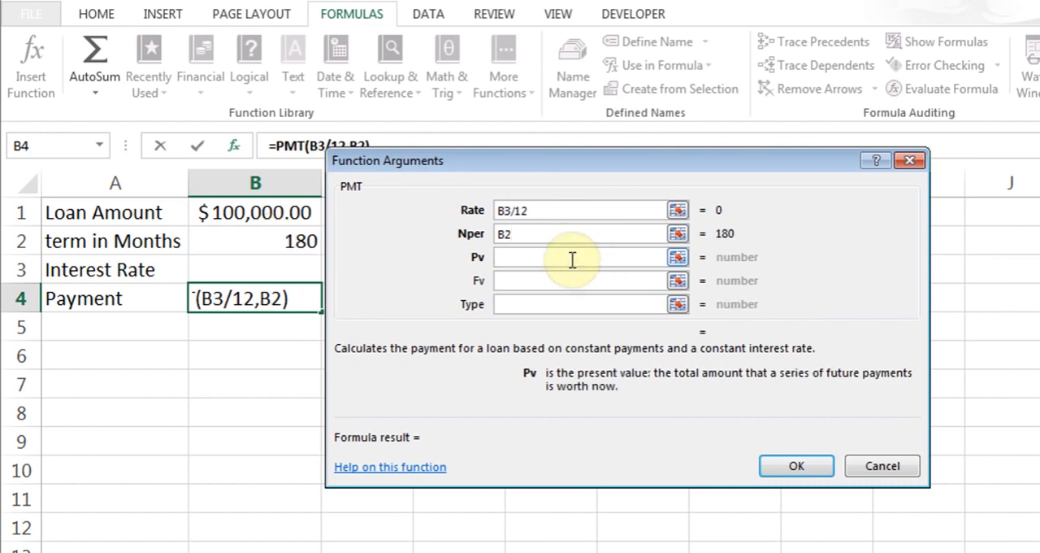
left_click(268, 213)
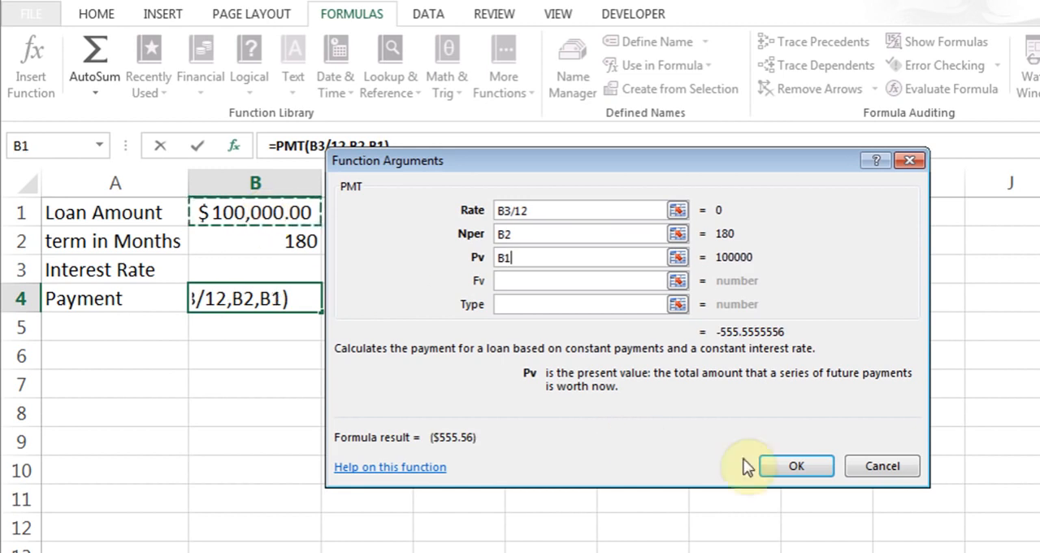
left_click(770, 464)
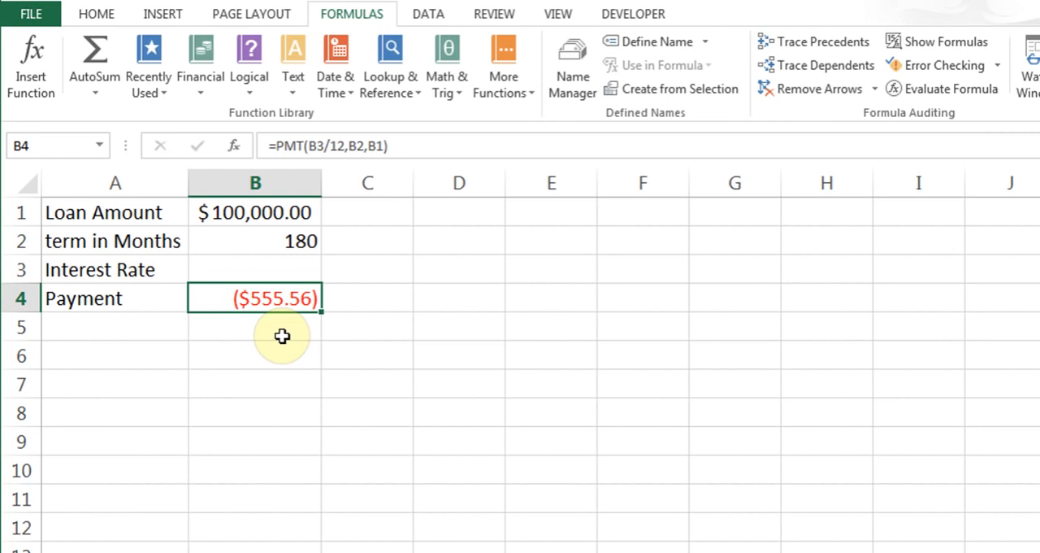
Run Goal Seek to set payment cell B4 to -900 by changing interest rate cell B3, and keep the solution
left_click(427, 16)
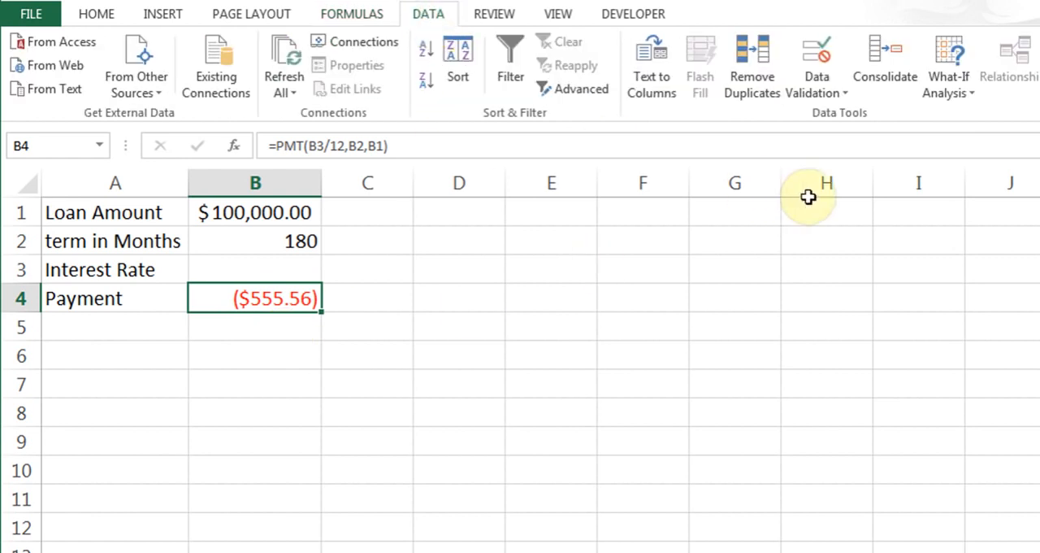
left_click(949, 91)
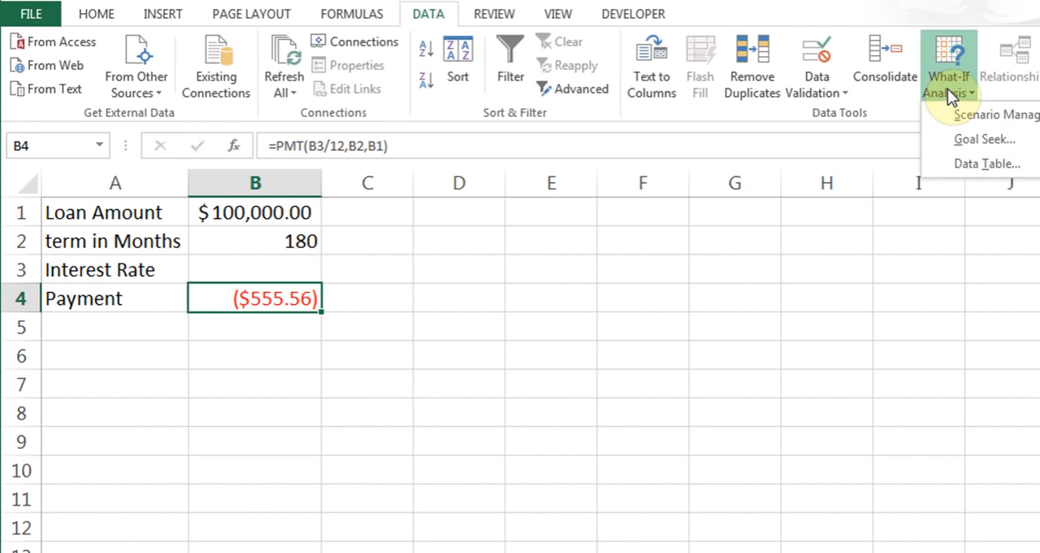
left_click(972, 140)
left_click_drag(611, 265, 440, 212)
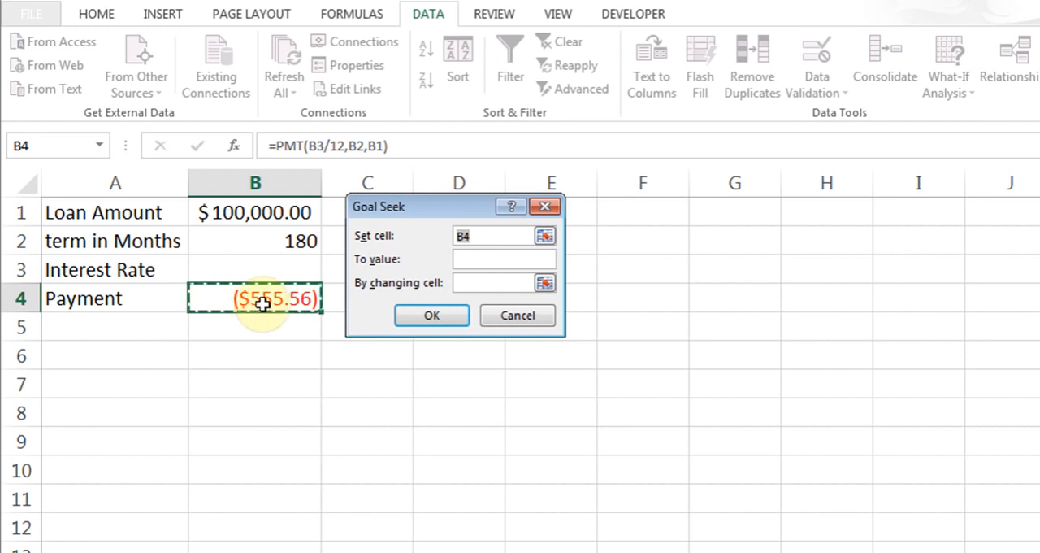
left_click(491, 263)
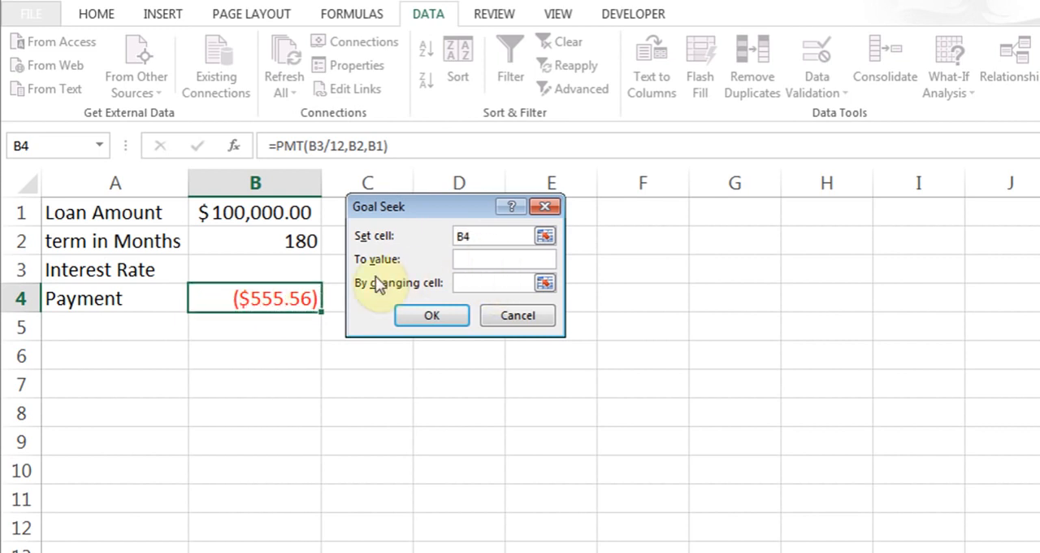
type("-900")
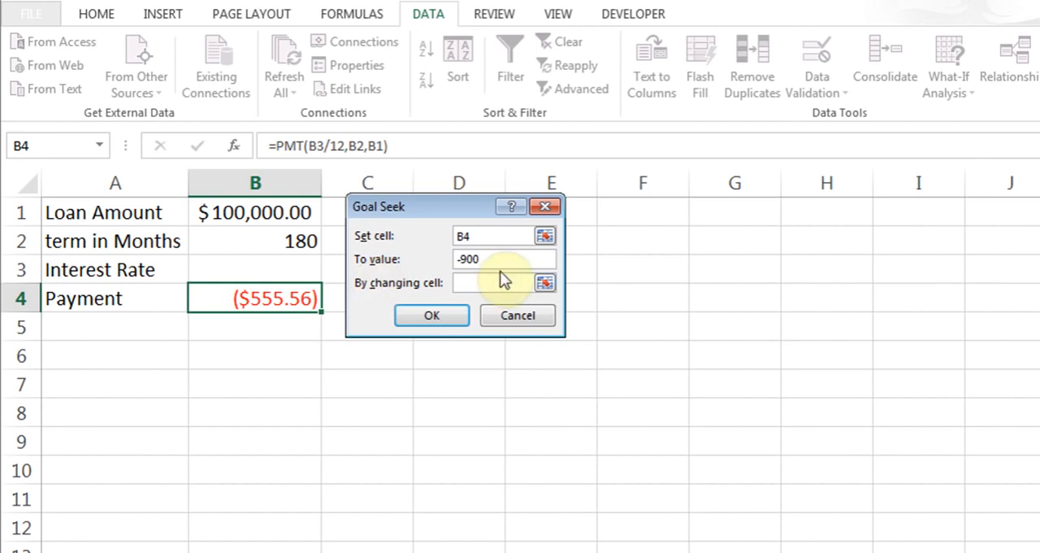
left_click(489, 282)
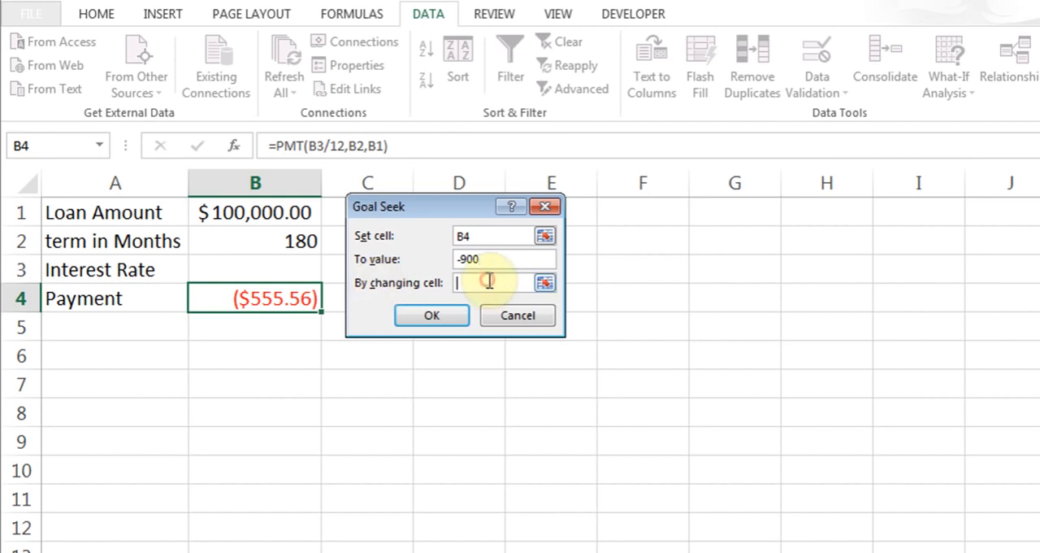
left_click(261, 270)
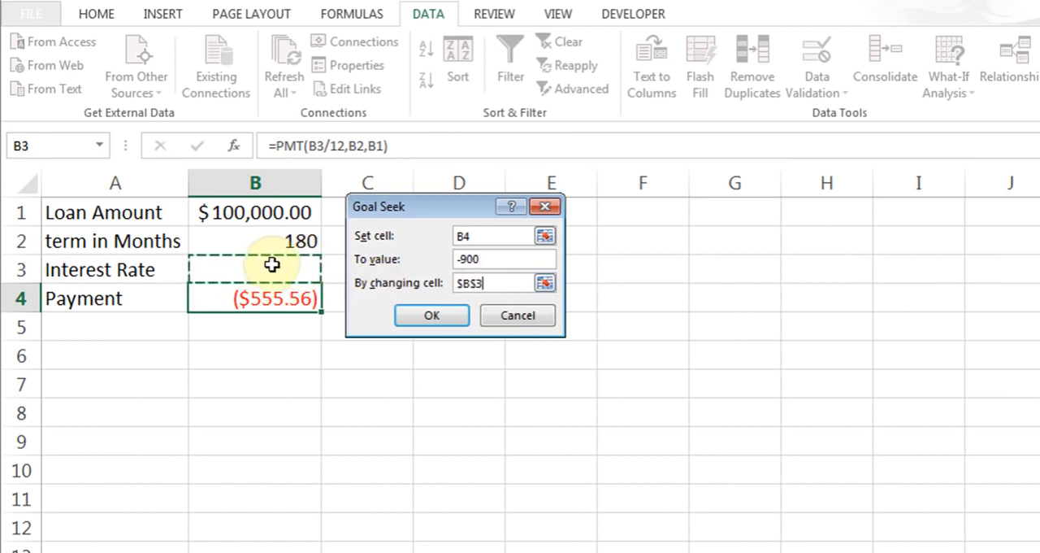
left_click(426, 317)
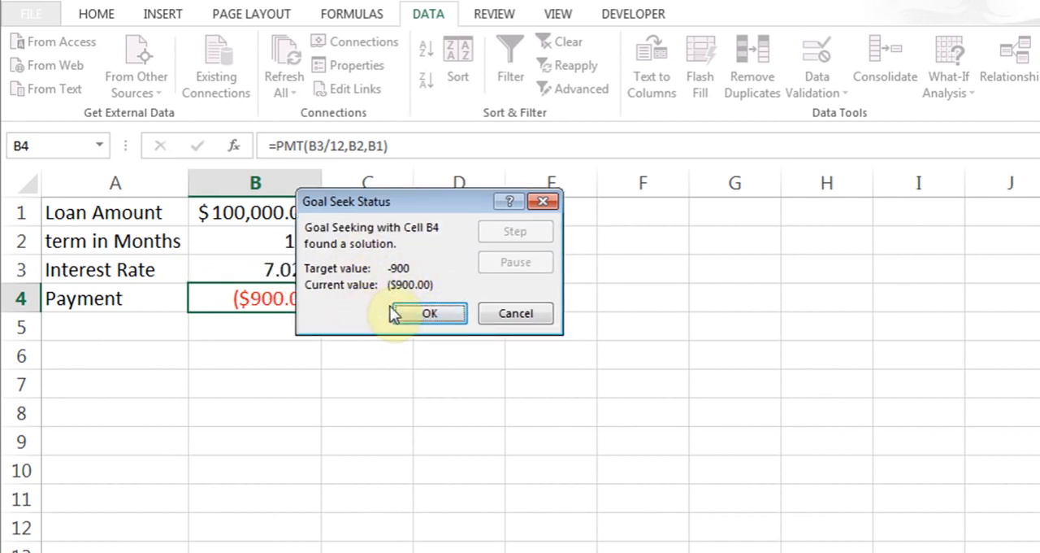
left_click(426, 315)
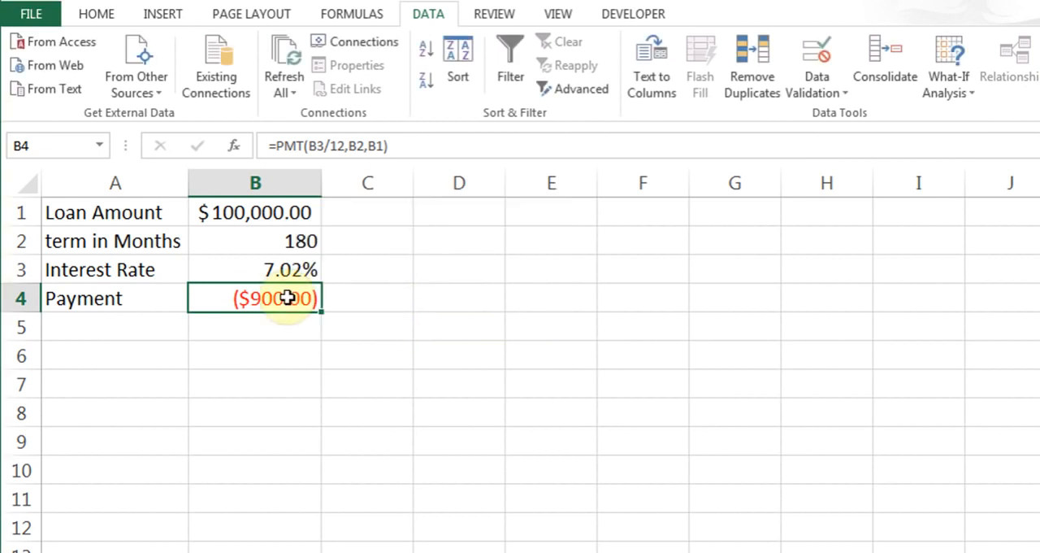
Apply the General number format to interest rate cell B3
left_click(257, 269)
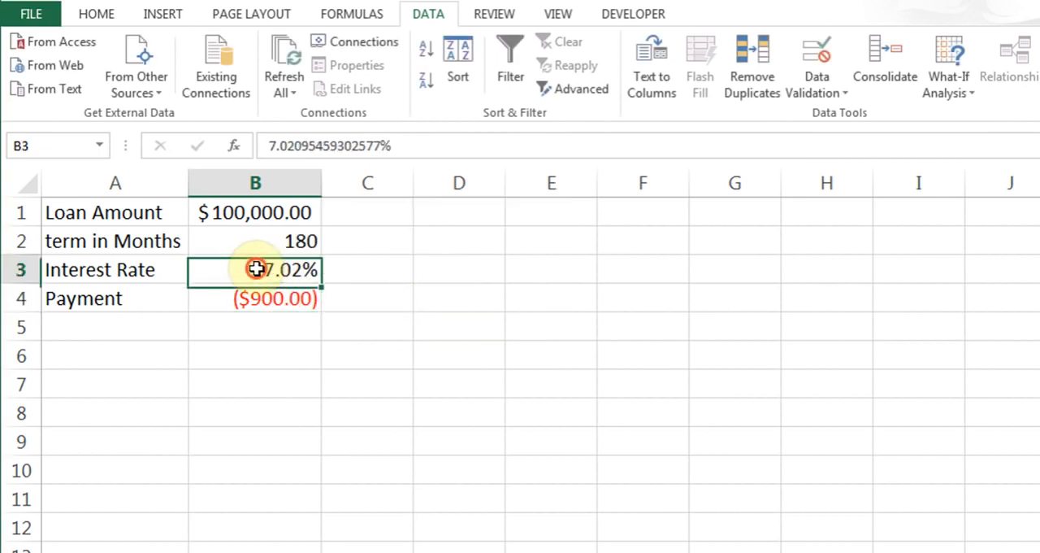
left_click(99, 15)
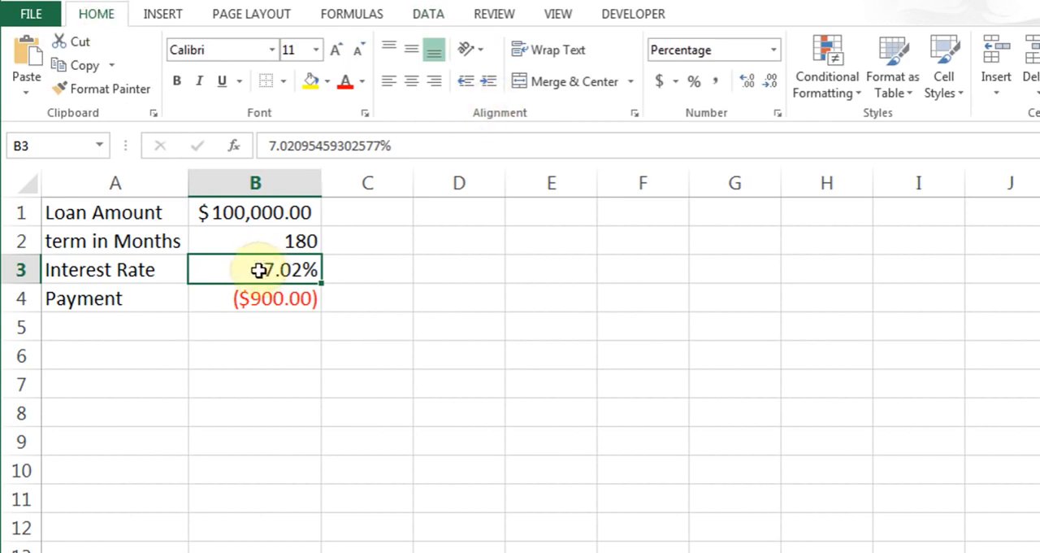
left_click(773, 49)
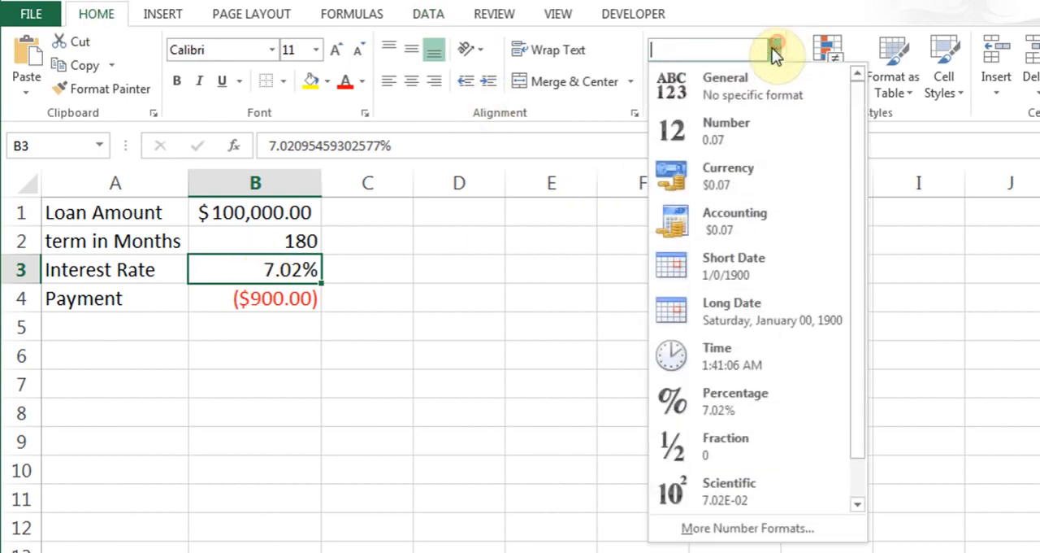
left_click(748, 86)
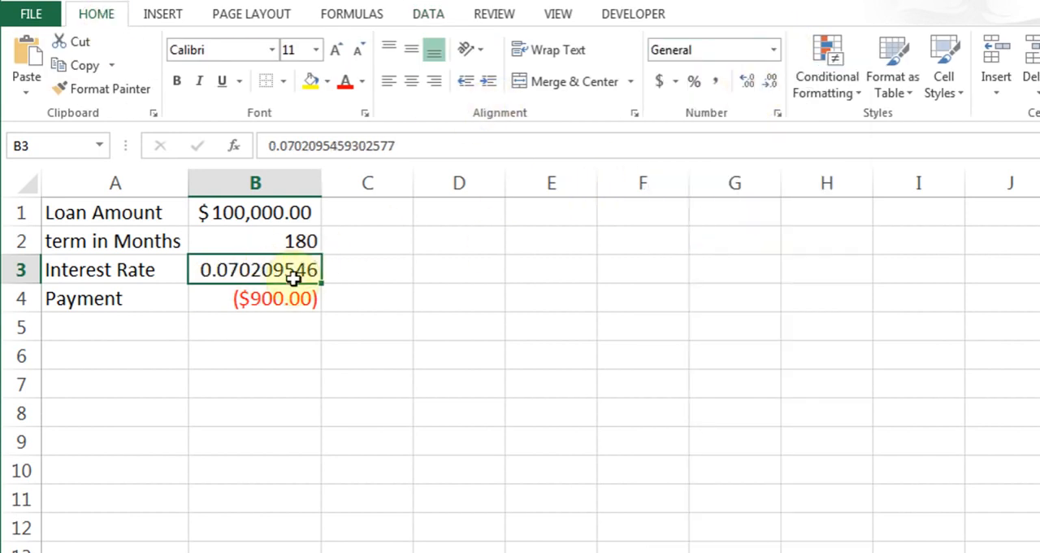
Format interest rate cell B3 as a percentage with two decimal places
left_click(694, 83)
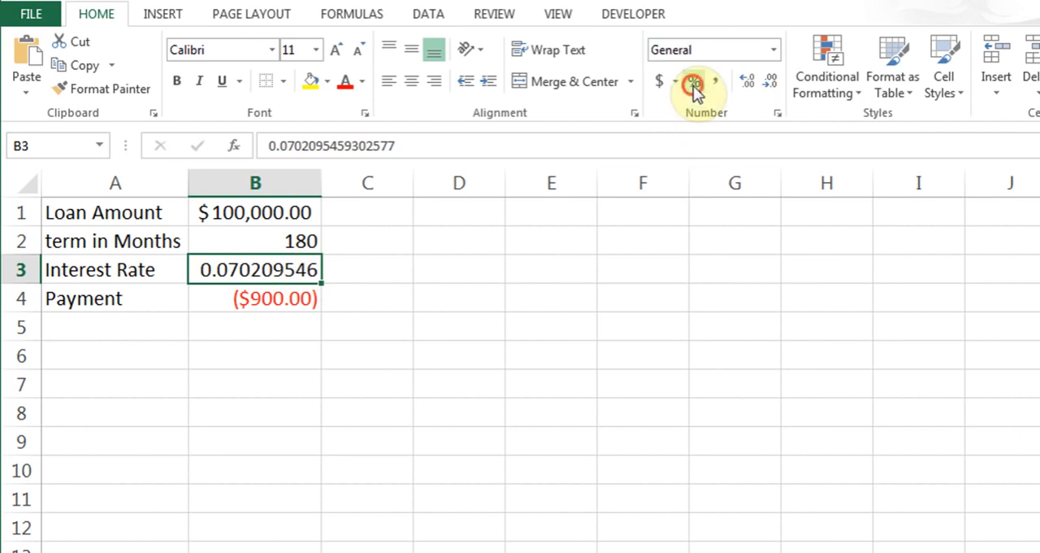
left_click(746, 88)
left_click(746, 88)
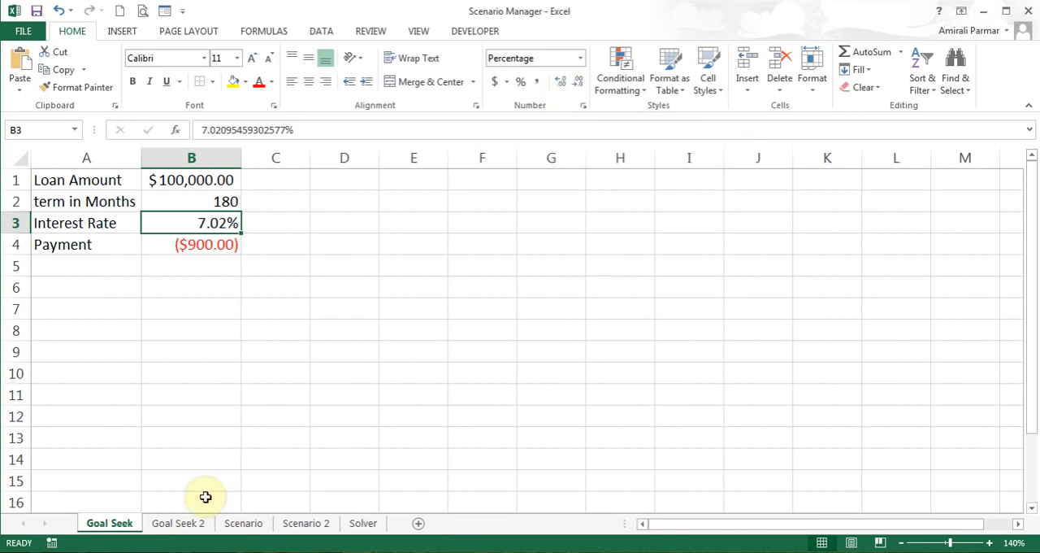
Switch to the Goal Seek 2 sheet and inspect the coffee price and cups-to-sell cells
left_click(187, 528)
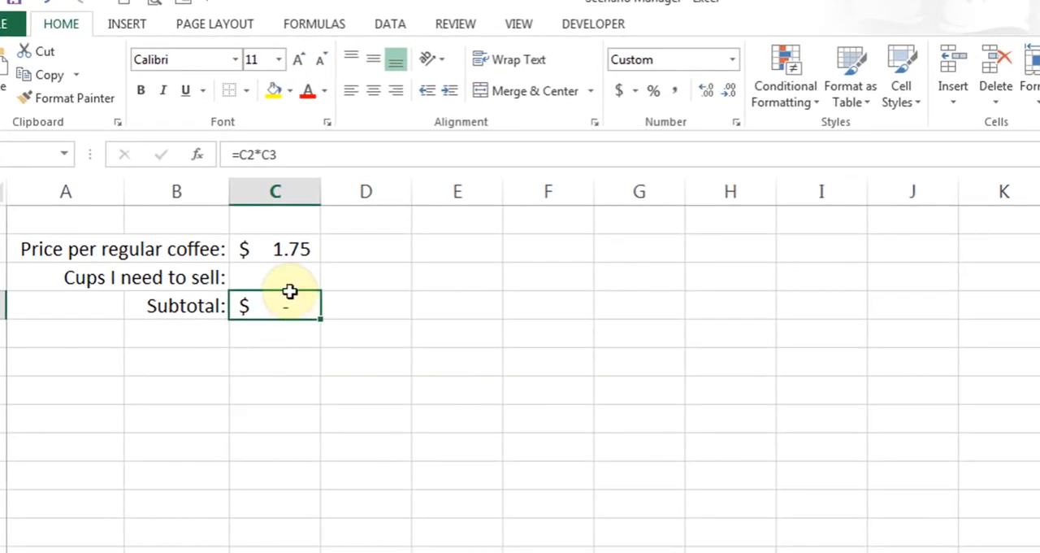
left_click(285, 248)
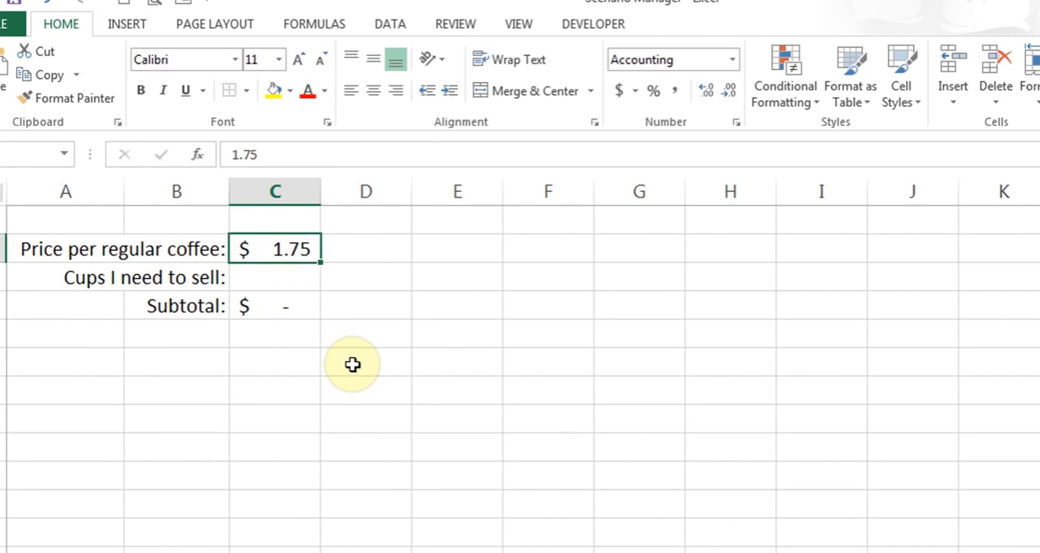
left_click(281, 277)
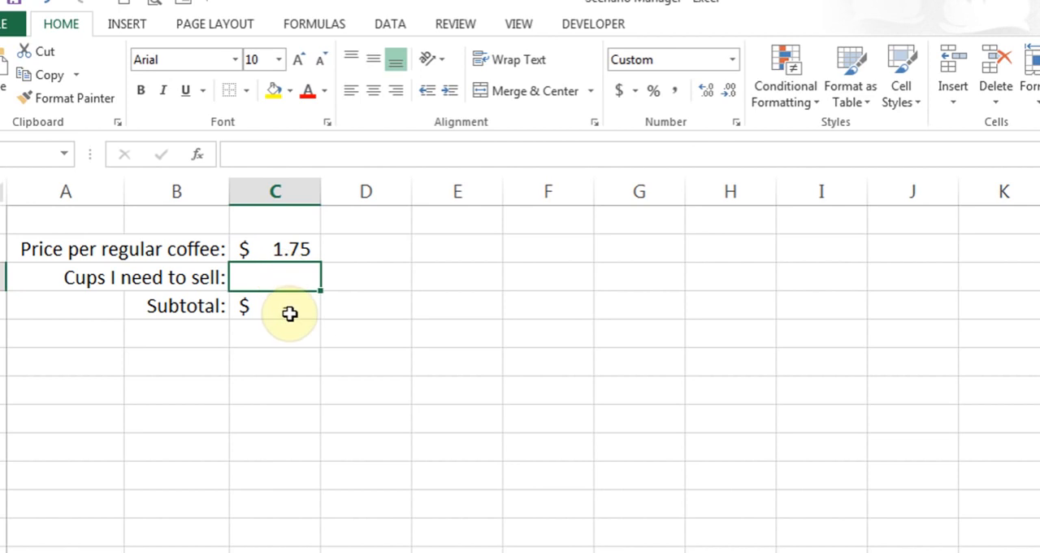
Run Goal Seek to set subtotal cell C4 to 3000 by changing cups-to-sell cell C3, and keep the solution
left_click(289, 312)
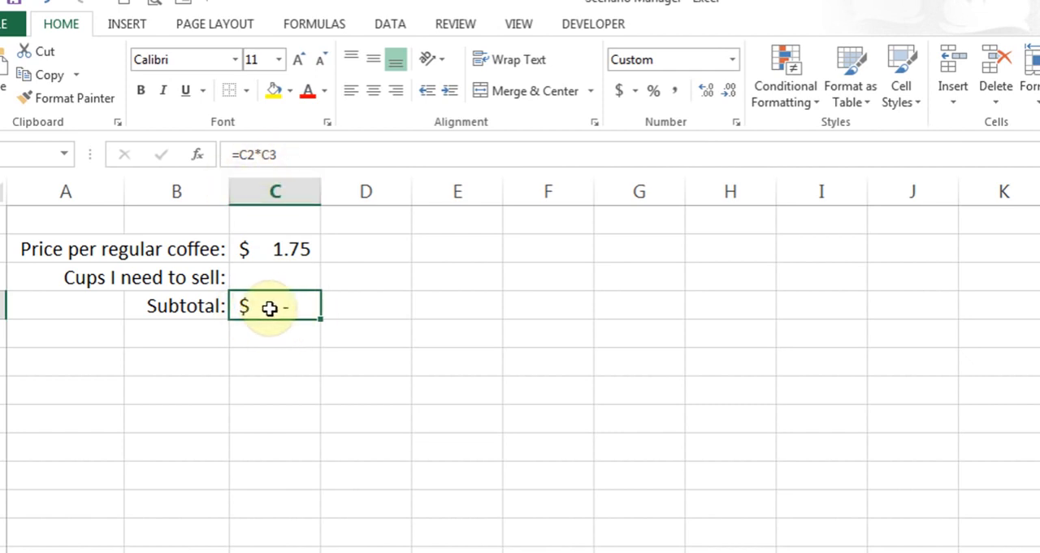
left_click(391, 24)
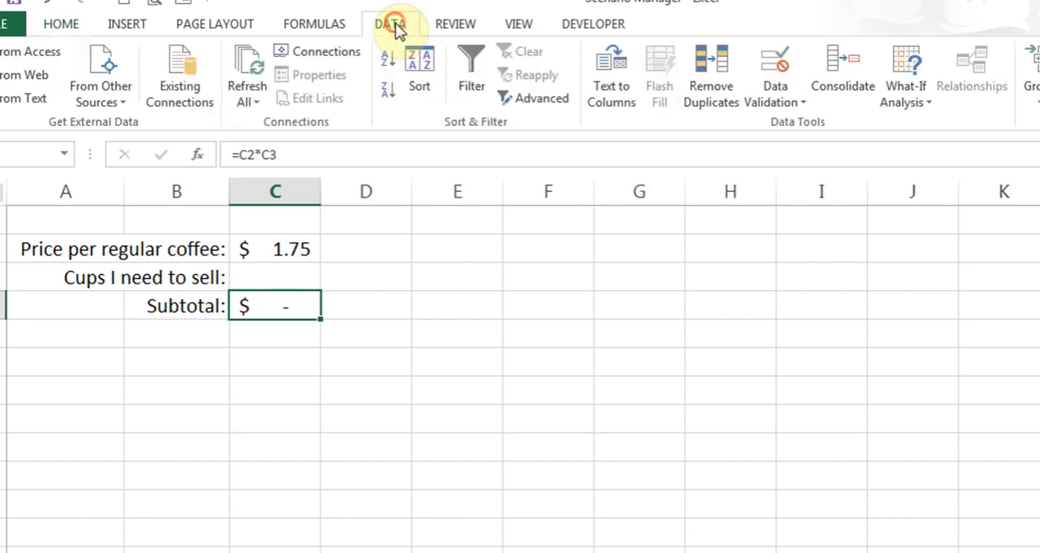
left_click(905, 102)
left_click(920, 150)
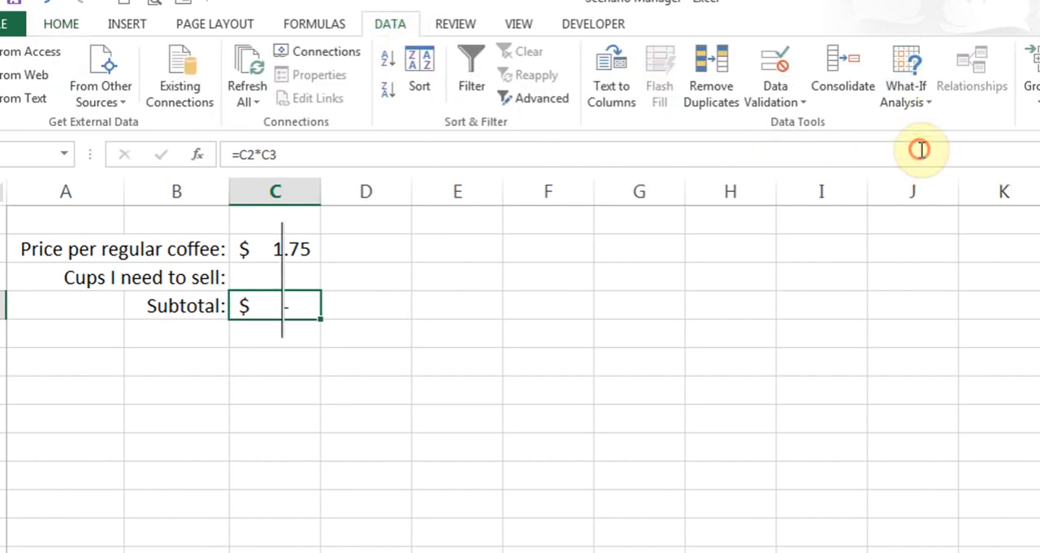
left_click_drag(397, 208, 452, 216)
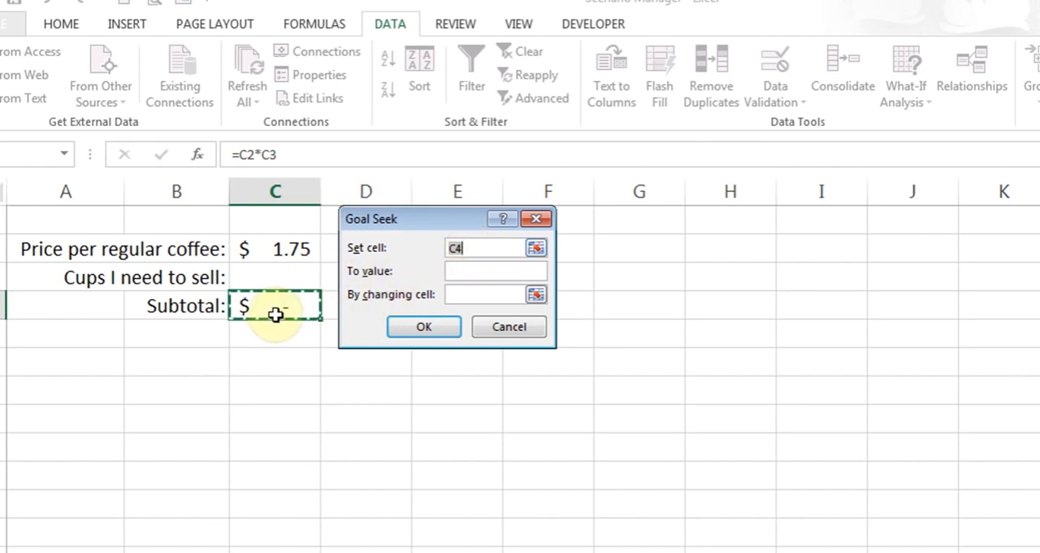
left_click(469, 272)
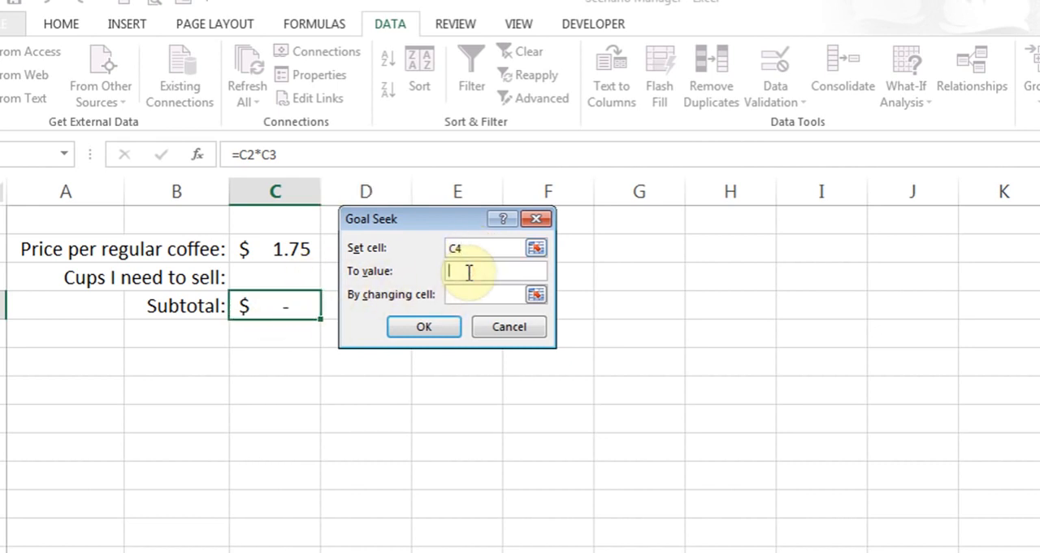
type("3000")
left_click(465, 293)
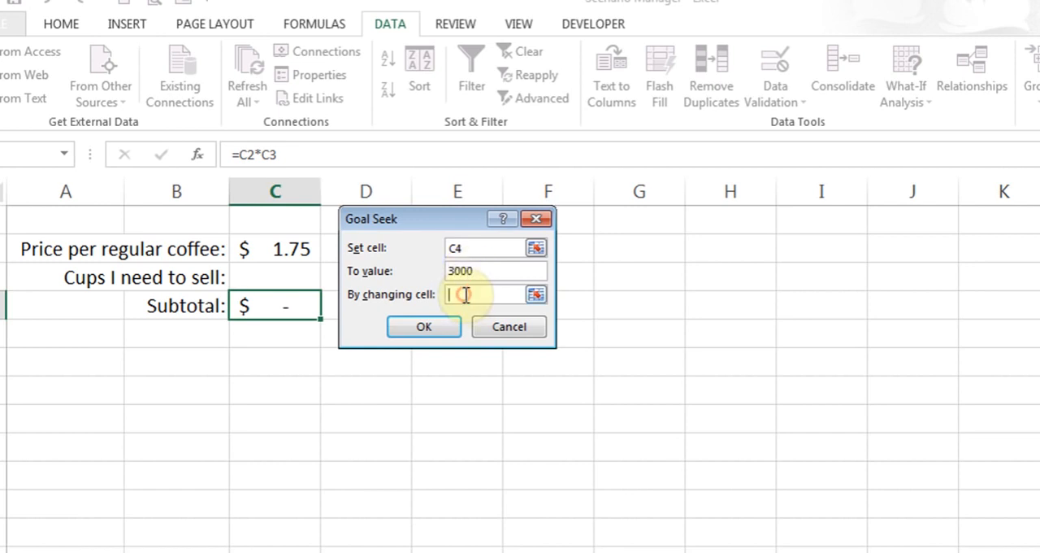
left_click(260, 277)
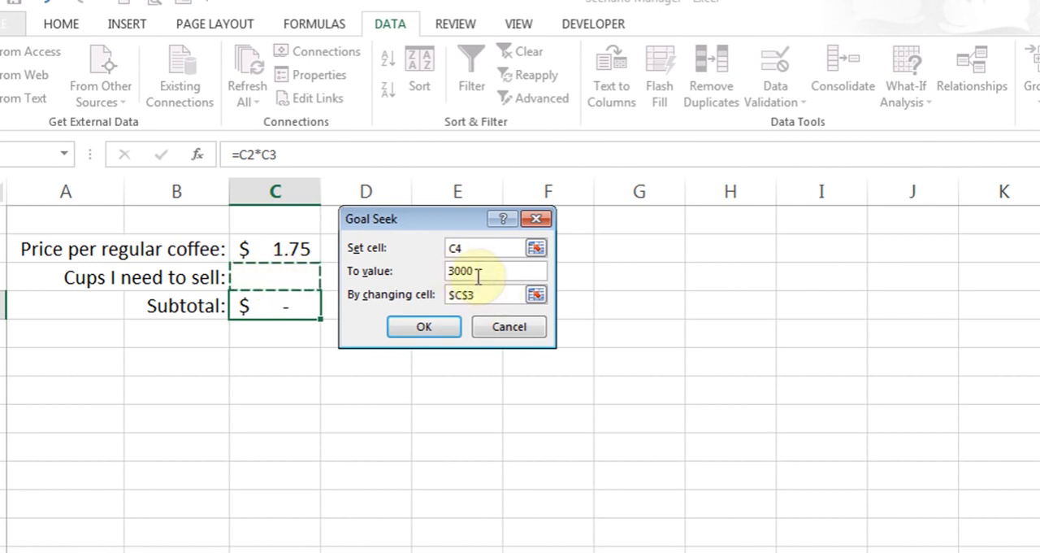
left_click(423, 326)
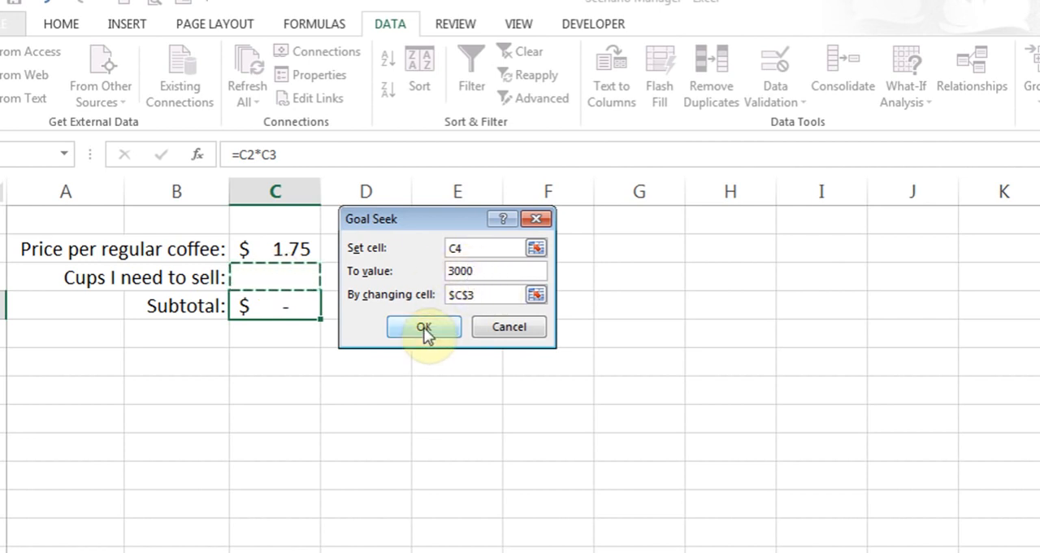
left_click(423, 326)
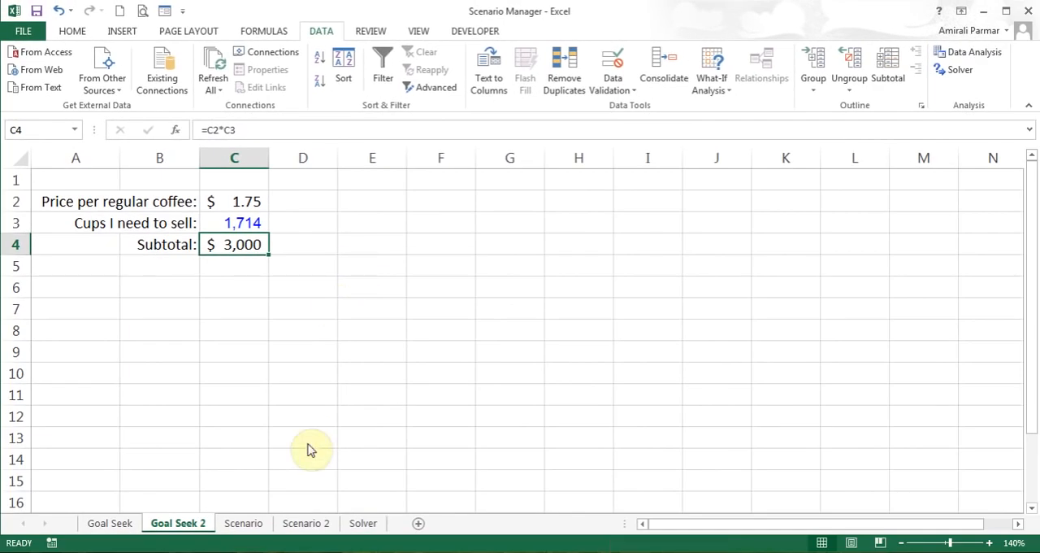
Switch to the Scenario sheet and inspect the regular coffee and premium latte price, cups and subtotal cells and the Total Revenue formula
left_click(241, 523)
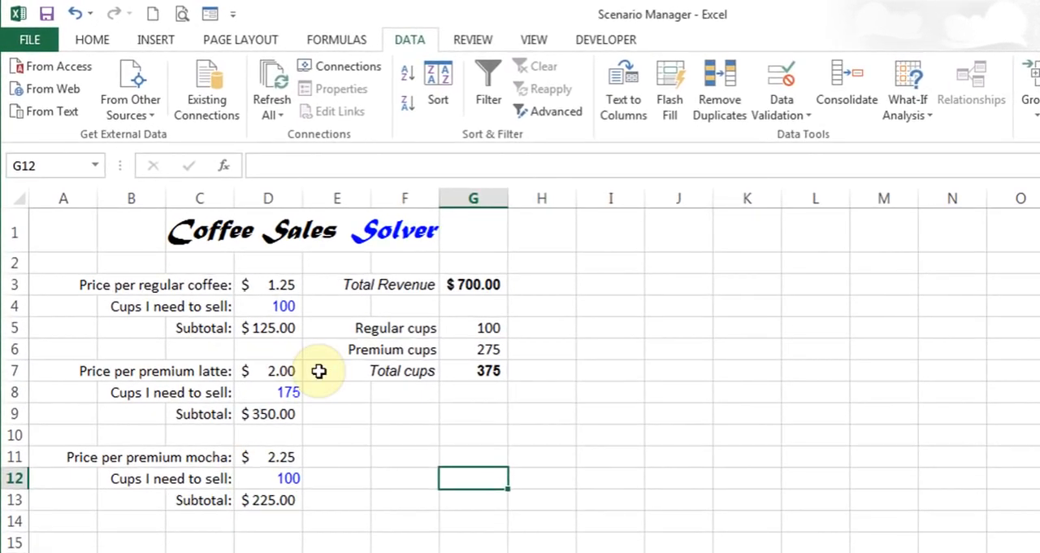
left_click(276, 284)
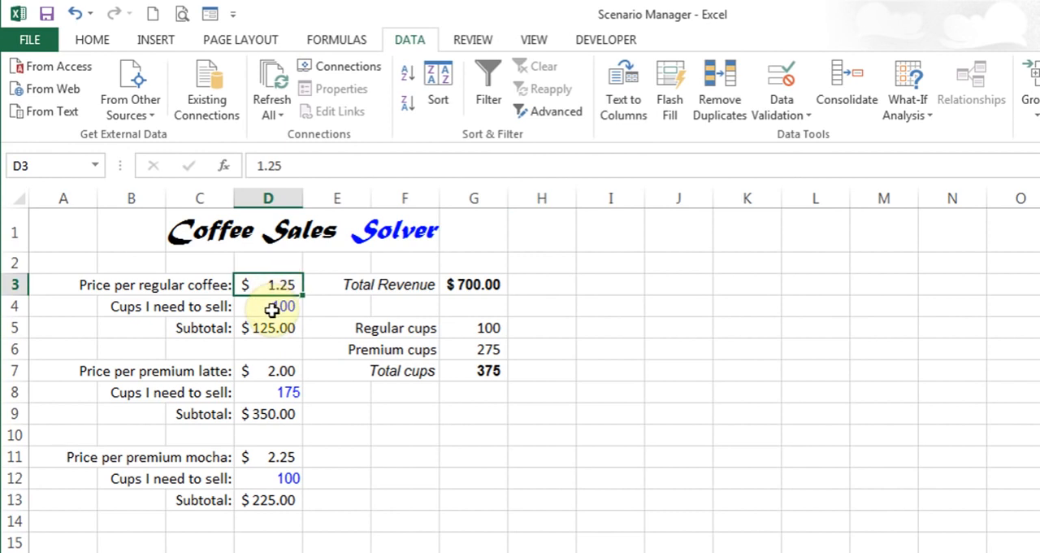
left_click(272, 308)
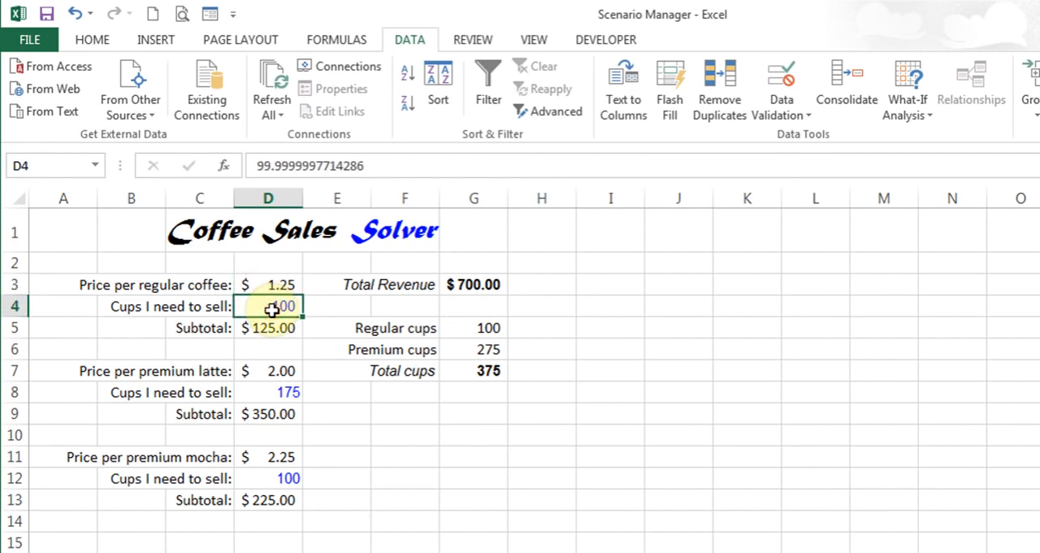
left_click(267, 327)
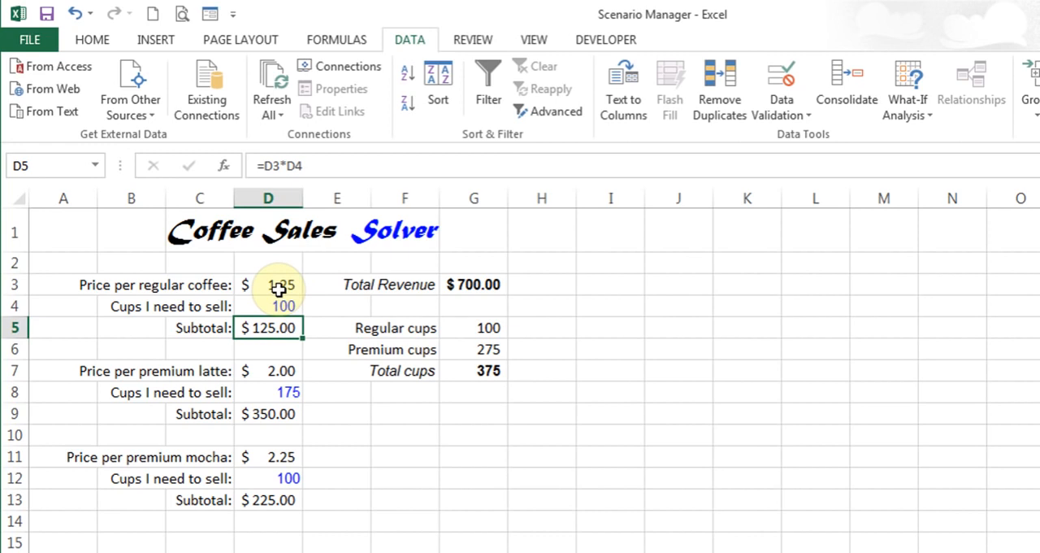
left_click(274, 370)
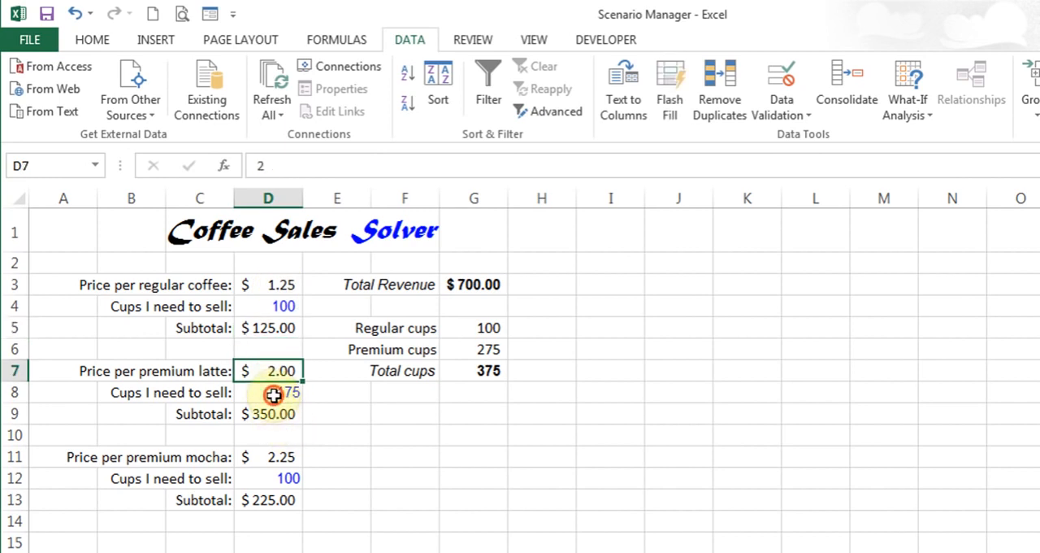
left_click(274, 393)
left_click(269, 419)
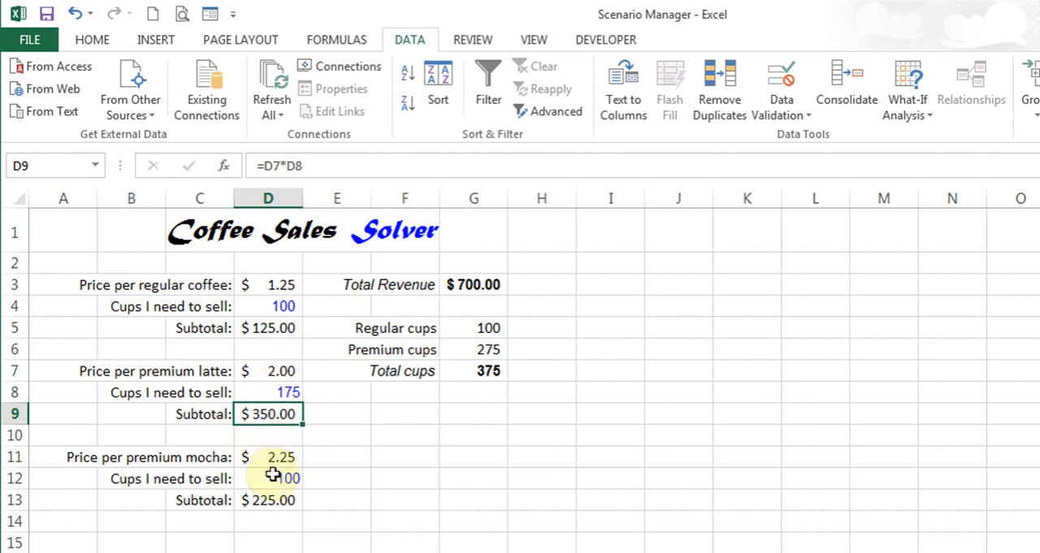
left_click(469, 284)
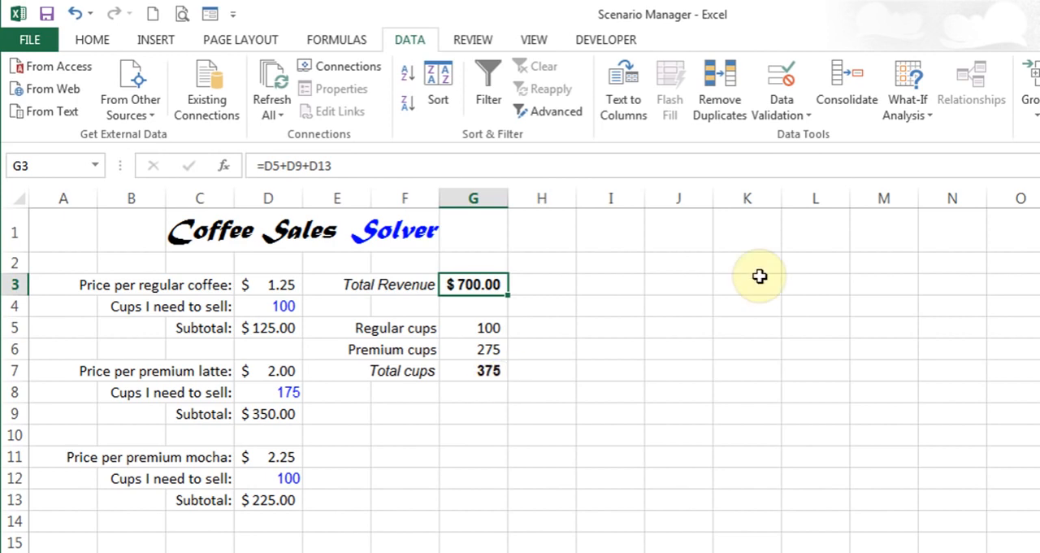
Delete the existing scenarios 123 and 456 in Scenario Manager
left_click(902, 122)
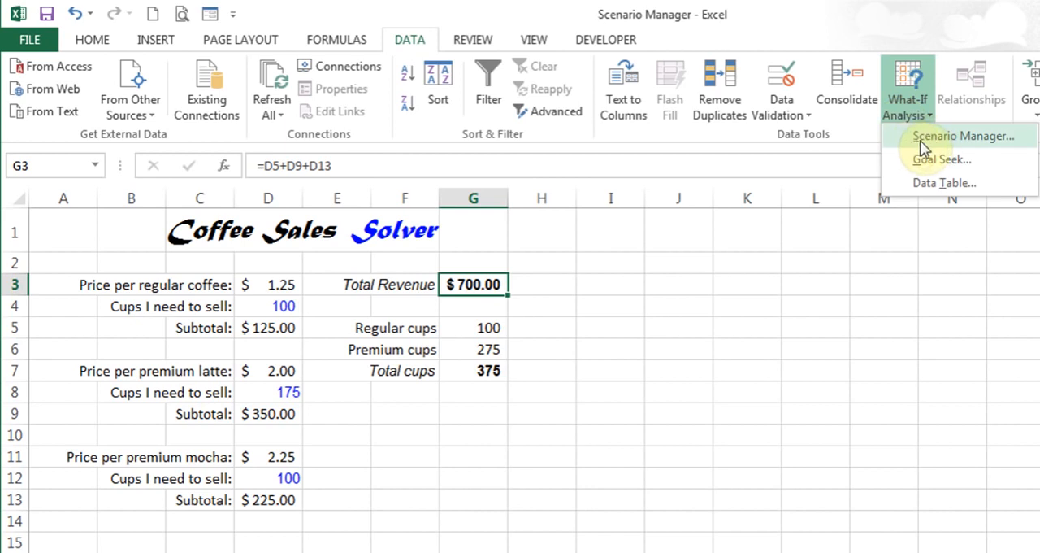
left_click(920, 140)
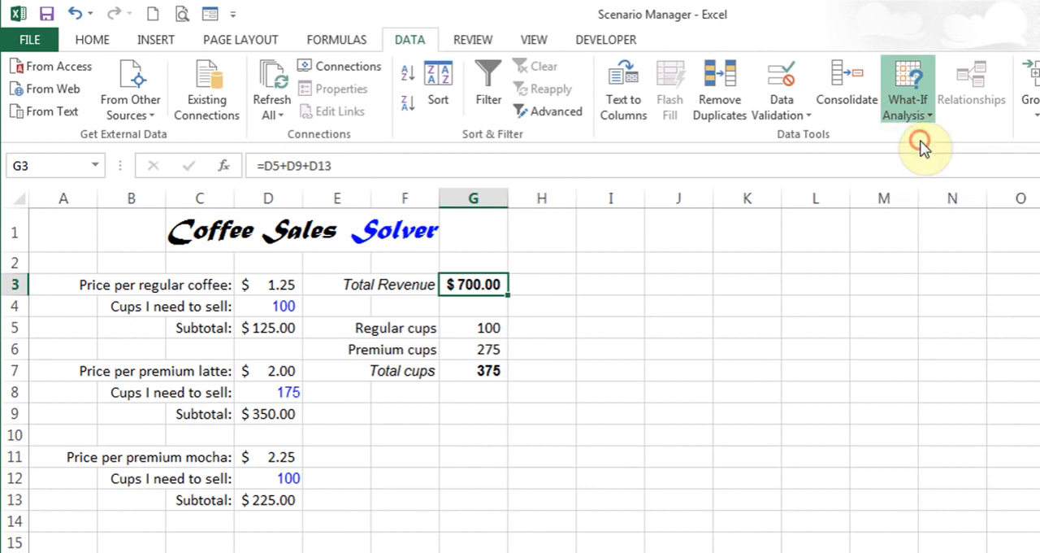
left_click_drag(856, 235, 542, 217)
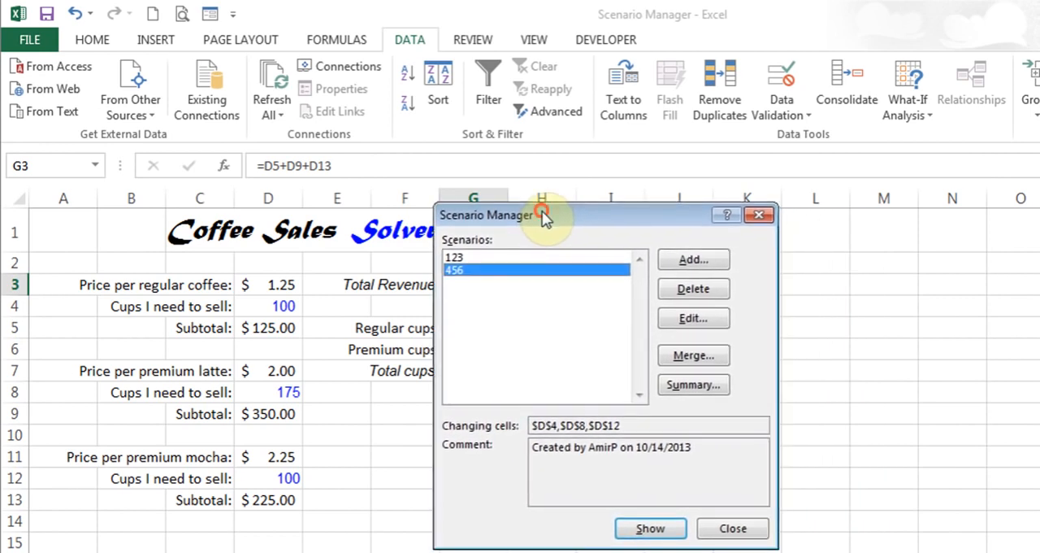
left_click(681, 292)
left_click(679, 291)
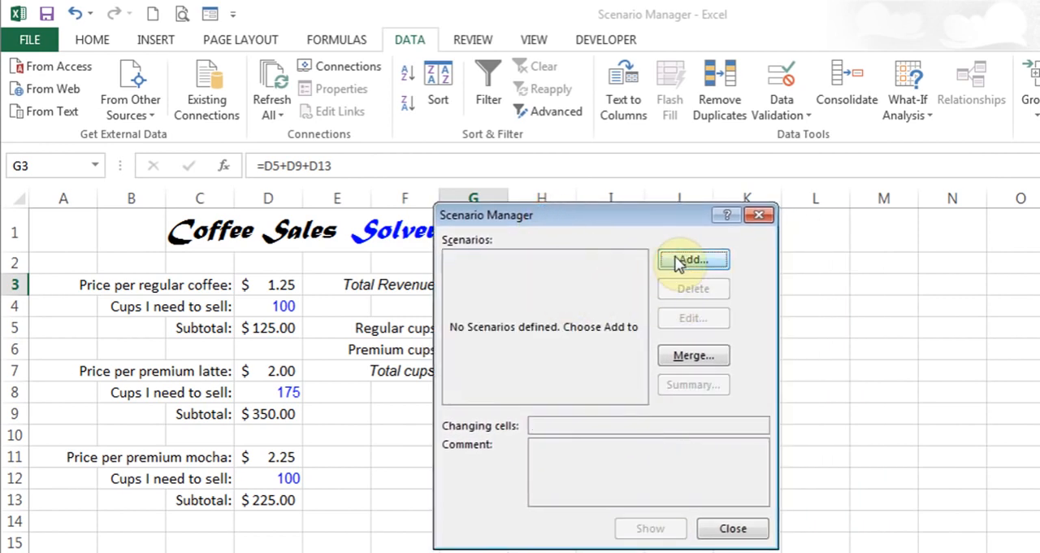
Add a scenario named Worst with the three cups-to-sell cells D4, D8 and D12 as its changing cells
left_click(693, 260)
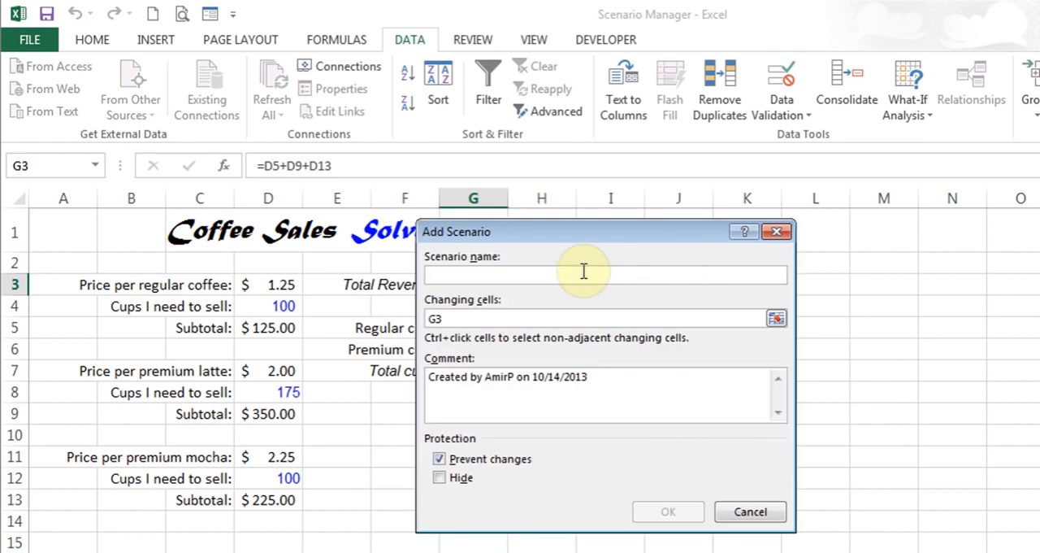
type("Worst")
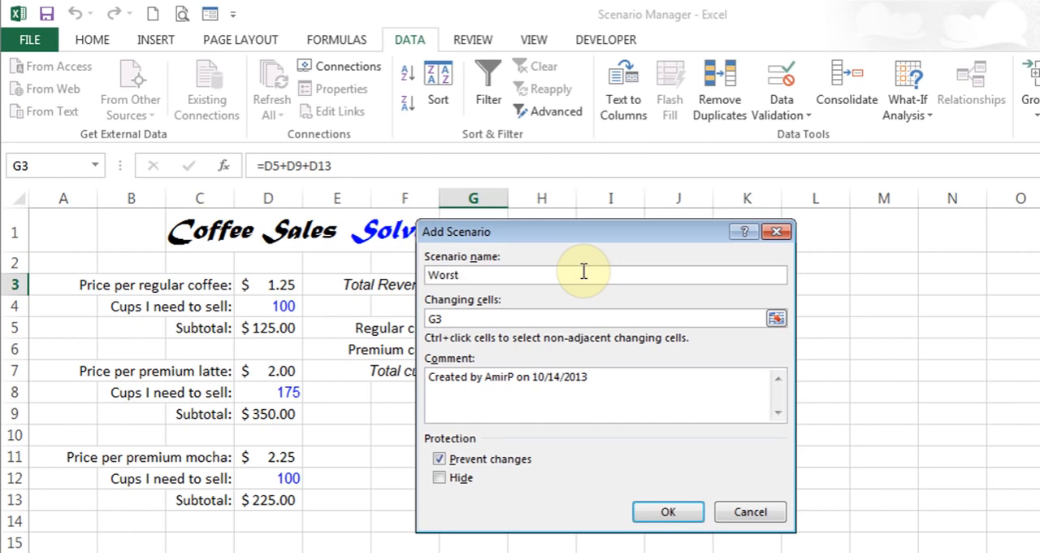
left_click(497, 317)
key("BackSpace")
key("BackSpace")
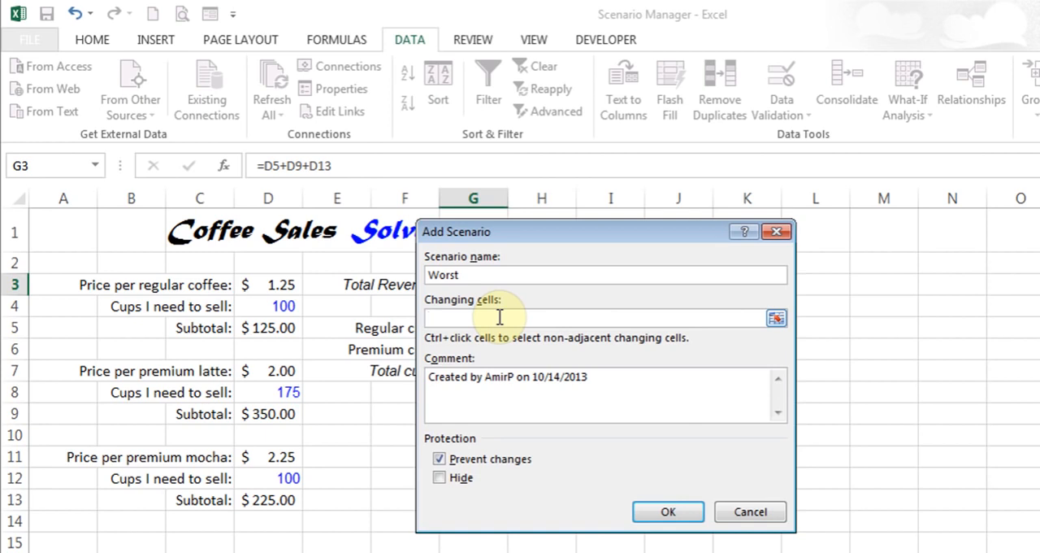
left_click(286, 306)
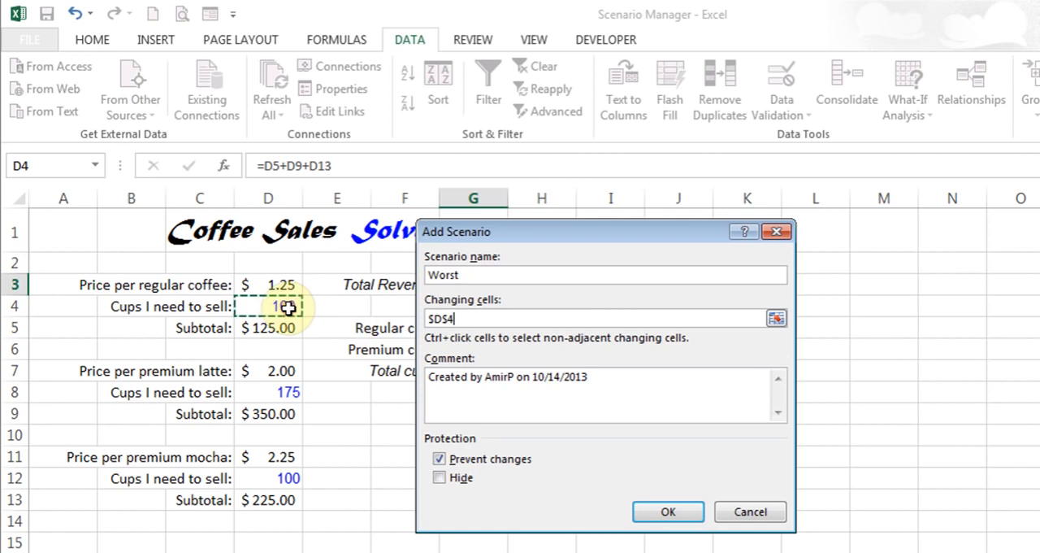
left_click(274, 393, "ctrl")
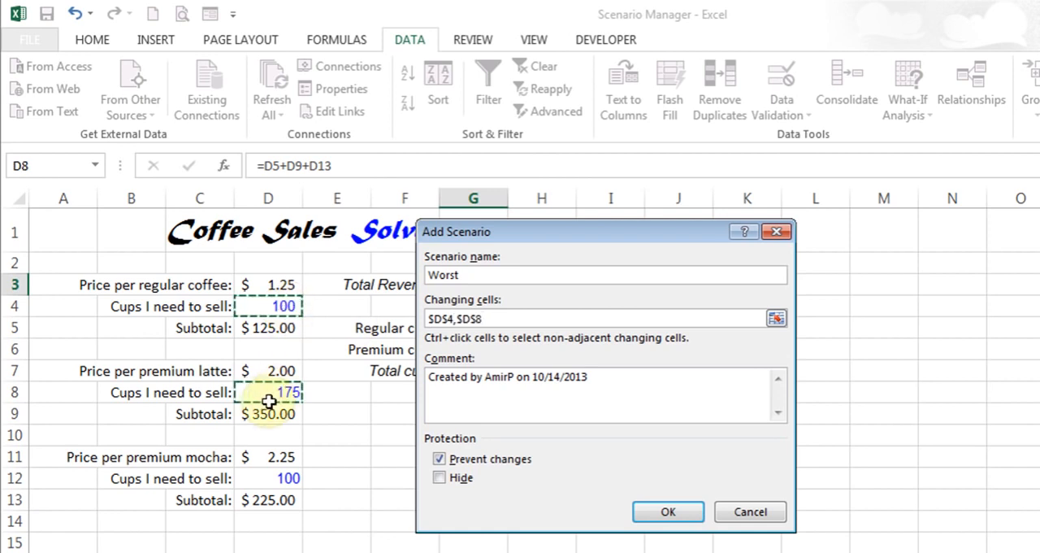
left_click(267, 482, "ctrl")
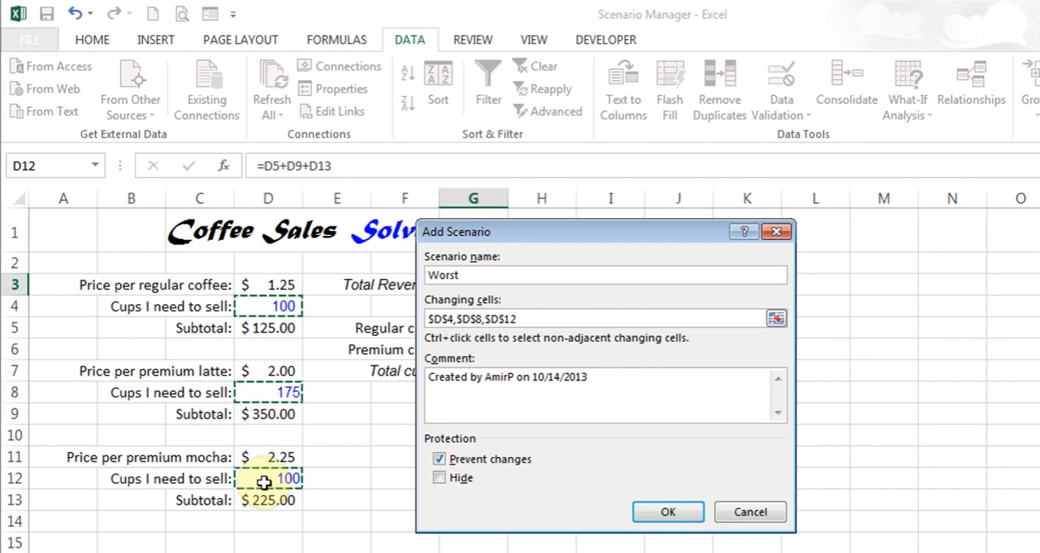
left_click(650, 513)
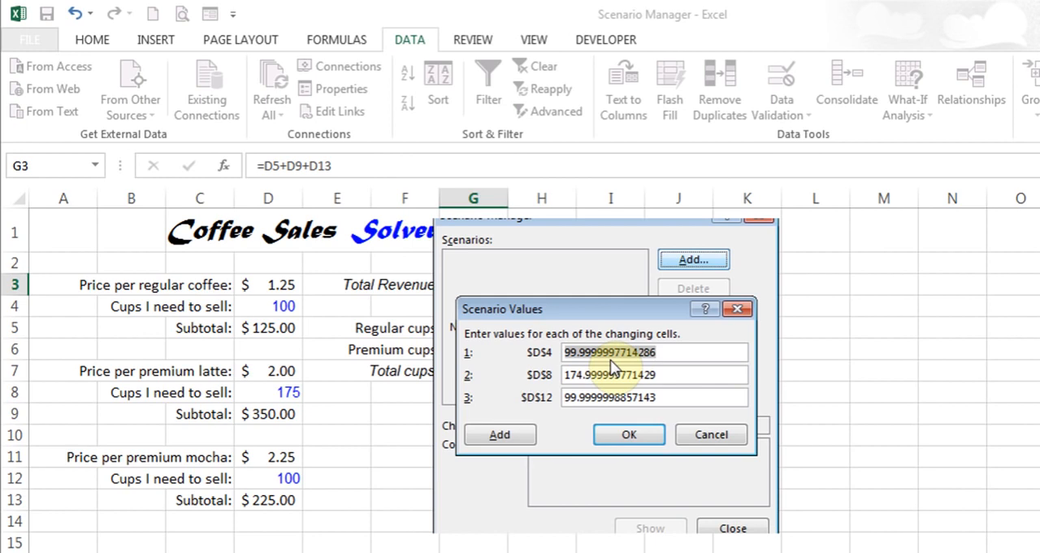
Set the Worst scenario's values to 50 for D4, 100 for D8 and 60 for D12, and save the scenario
type("50")
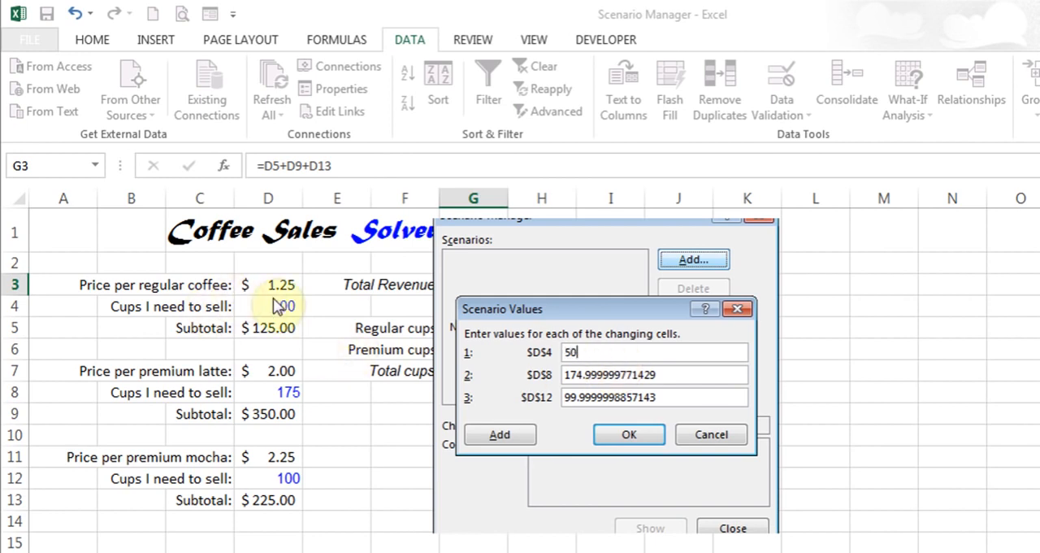
left_click(683, 375)
key("BackSpace")
key("BackSpace")
key("BackSpace")
key("BackSpace")
key("BackSpace")
key("BackSpace")
key("BackSpace")
key("BackSpace")
key("BackSpace")
key("BackSpace")
key("BackSpace")
key("BackSpace")
key("BackSpace")
key("BackSpace")
key("BackSpace")
key("BackSpace")
type("100")
left_click(669, 401)
left_click_drag(670, 402, 559, 398)
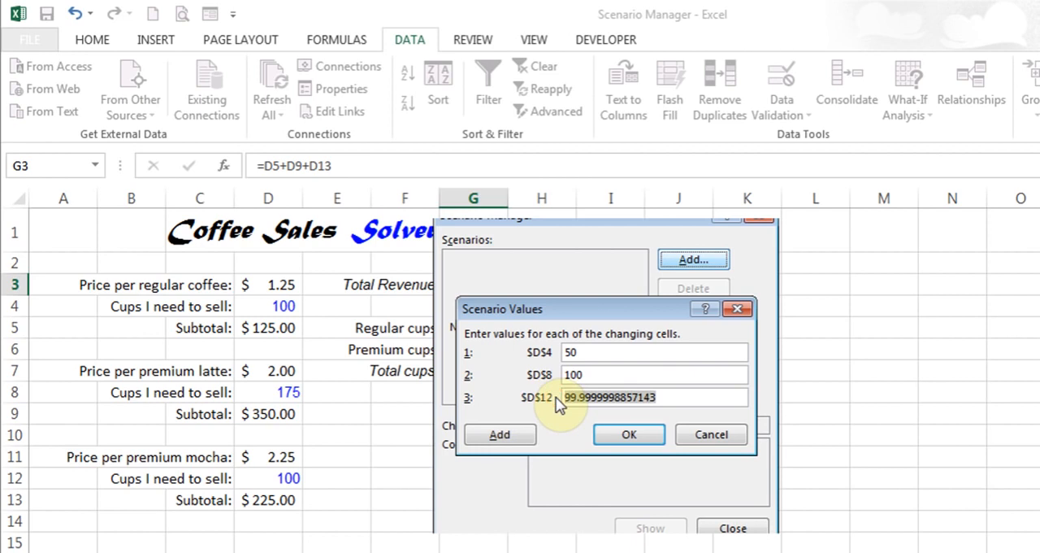
type("60")
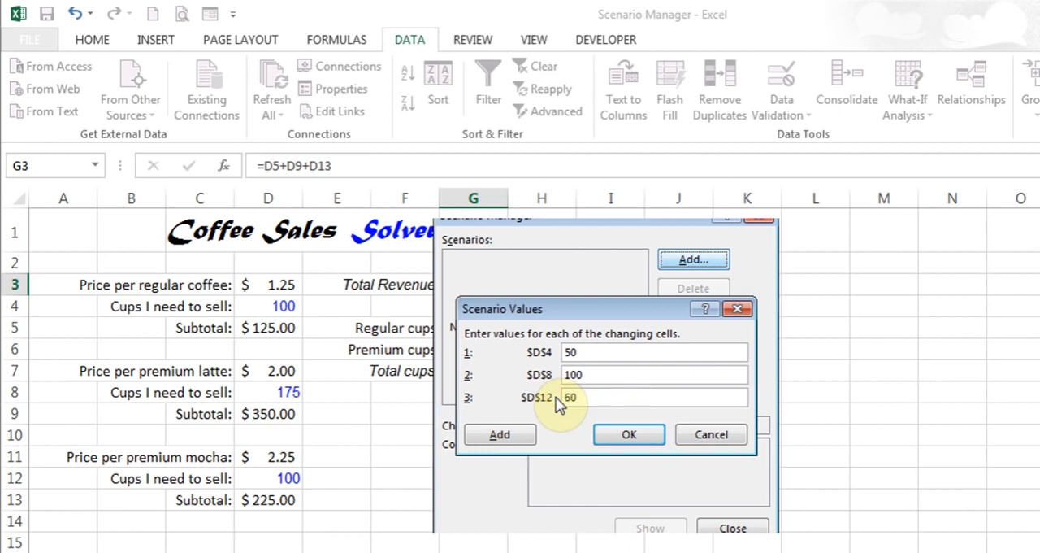
left_click(627, 435)
Show the Worst scenario's values on the sheet, close Scenario Manager and undo the applied values
left_click(471, 262)
left_click(630, 526)
left_click(651, 533)
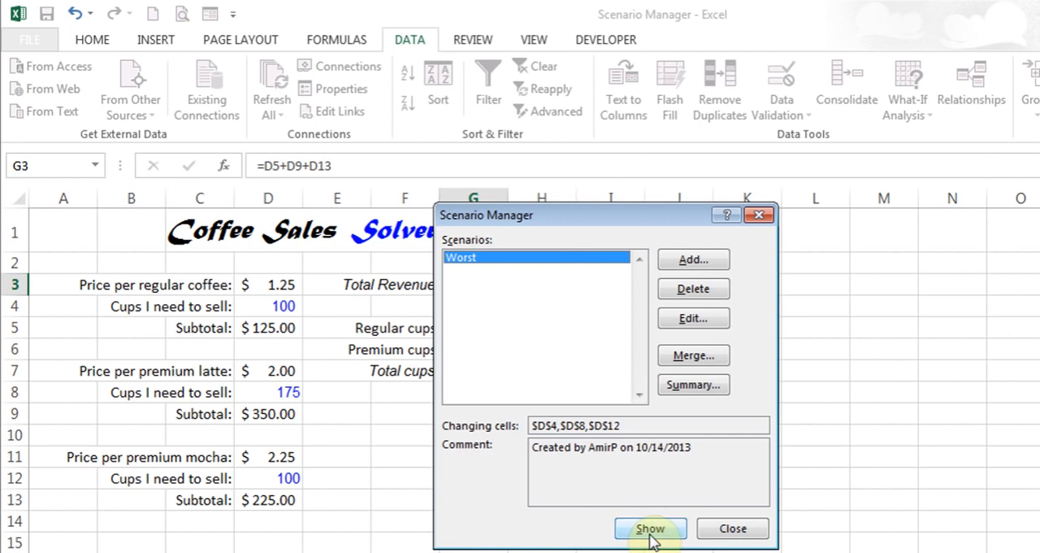
left_click(651, 530)
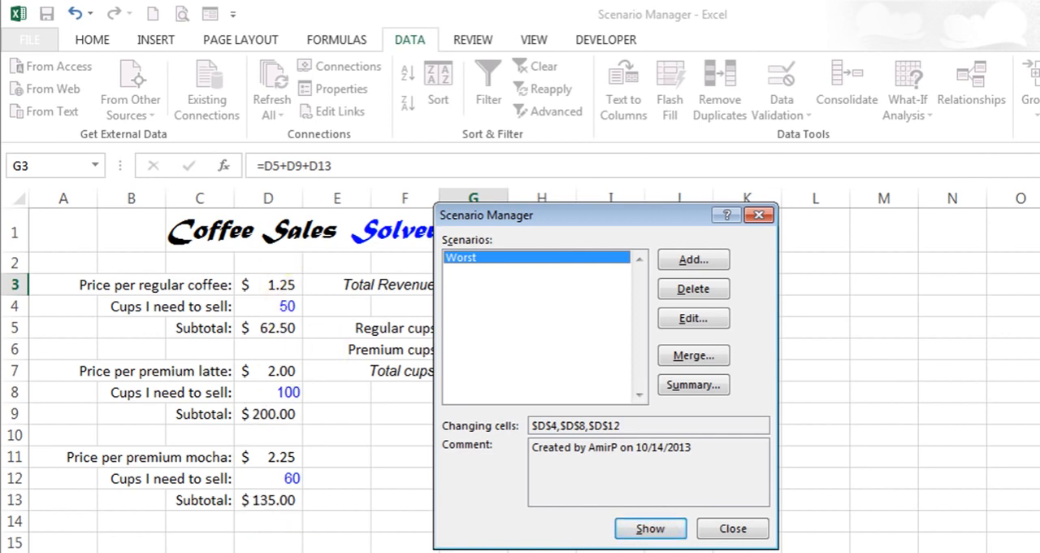
left_click(733, 530)
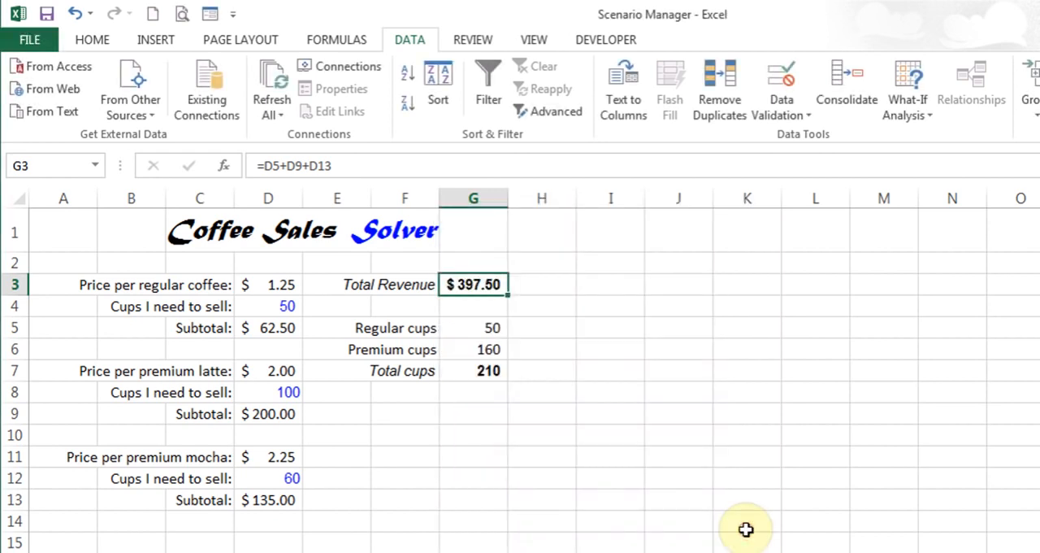
left_click(75, 15)
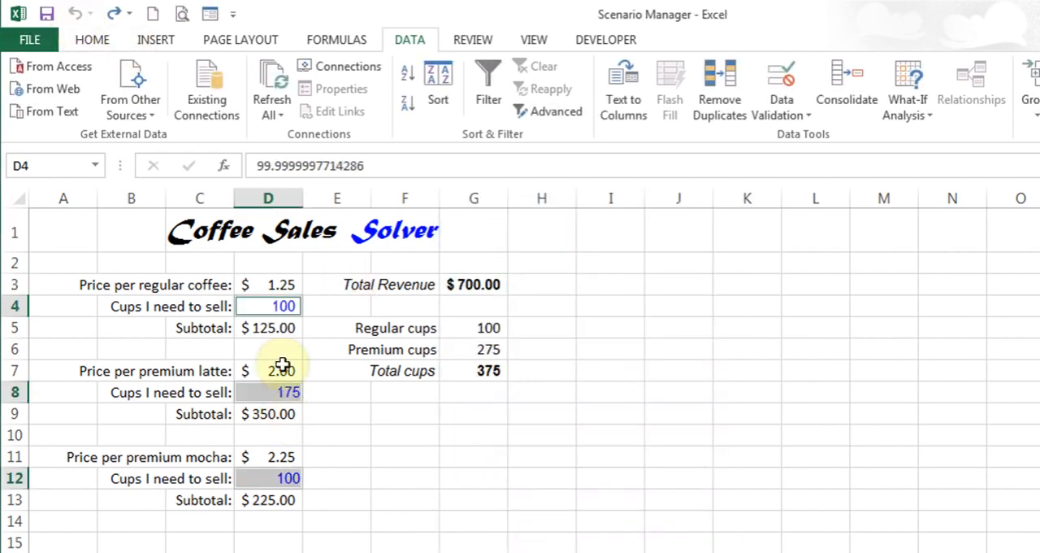
Name cell D4, the regular coffee cups to sell, RegCoffee
left_click(269, 306)
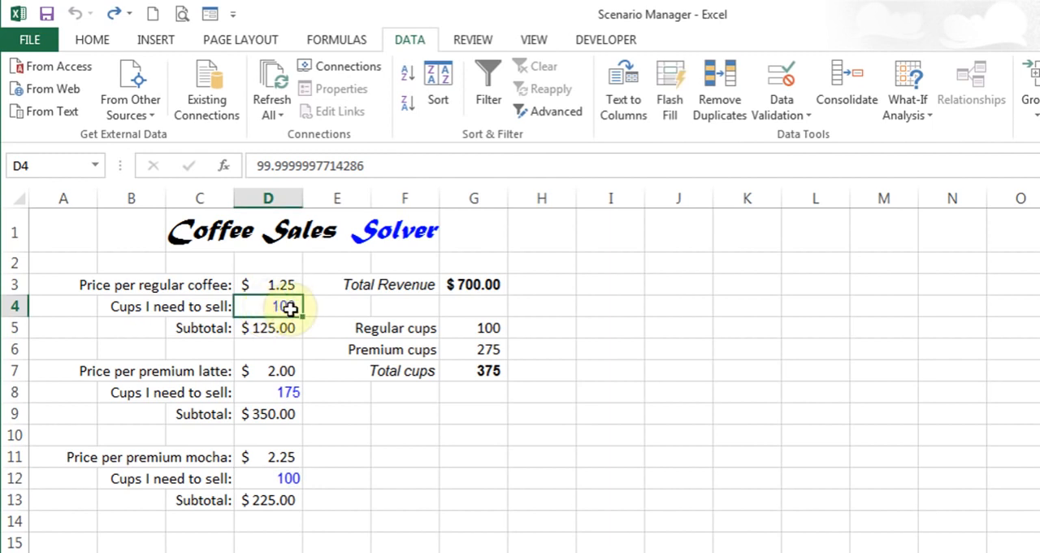
left_click(40, 165)
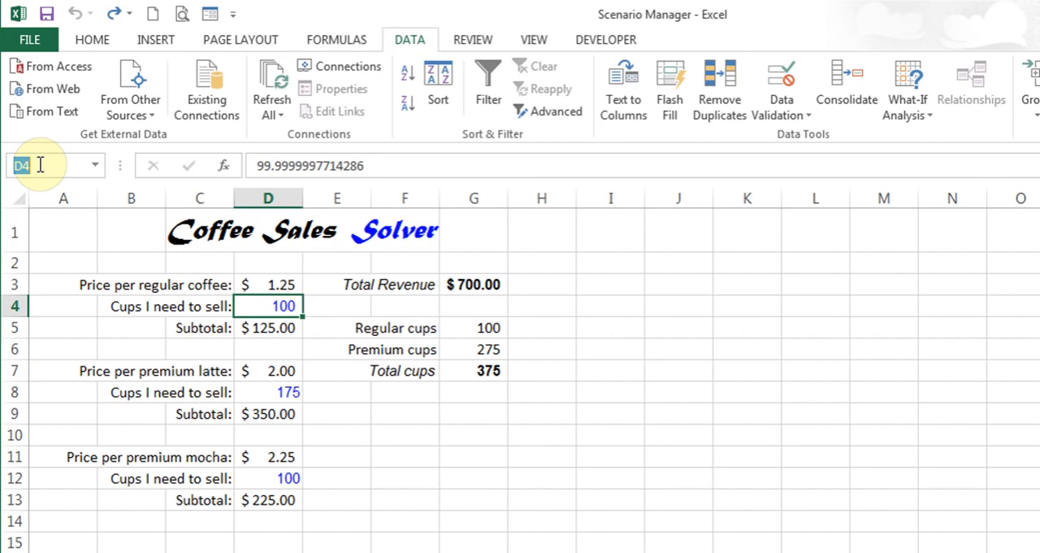
type("RegCoffee")
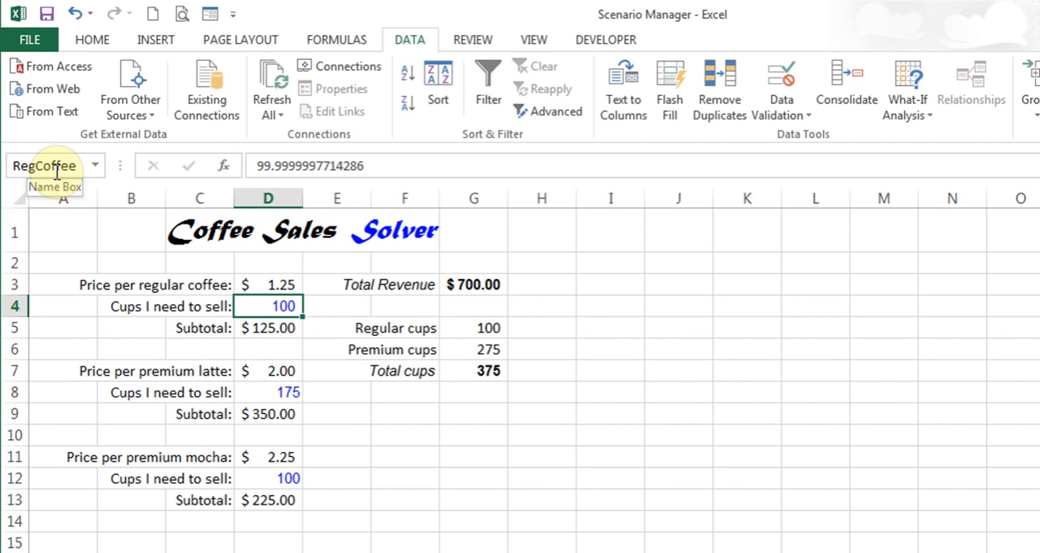
Name cell D8, the premium latte cups to sell, PremiumCoffee
left_click(280, 392)
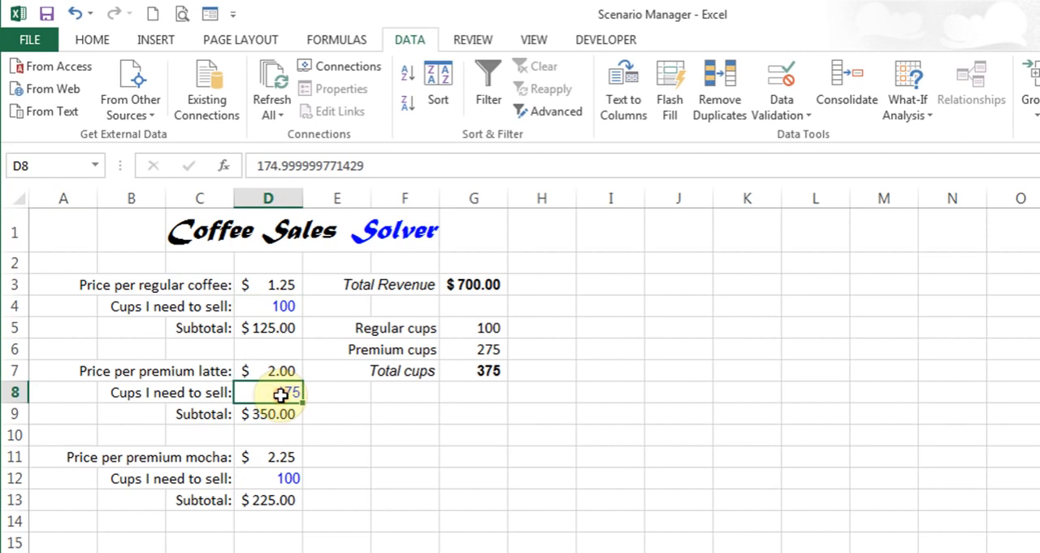
left_click(52, 165)
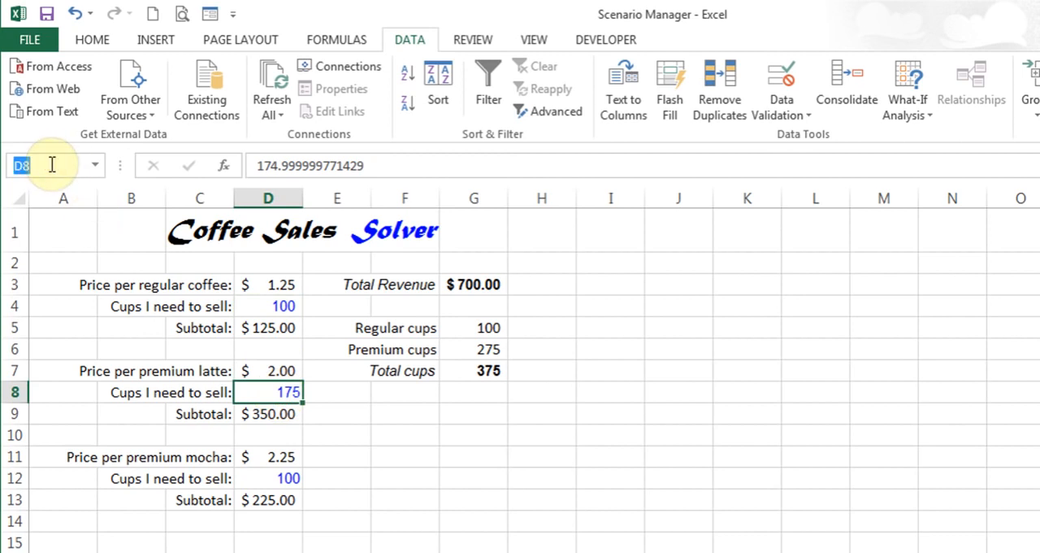
type("Premium")
type("Coffee")
key("Return")
Name cell D12, the premium mocha cups to sell, PreMocha
left_click(266, 481)
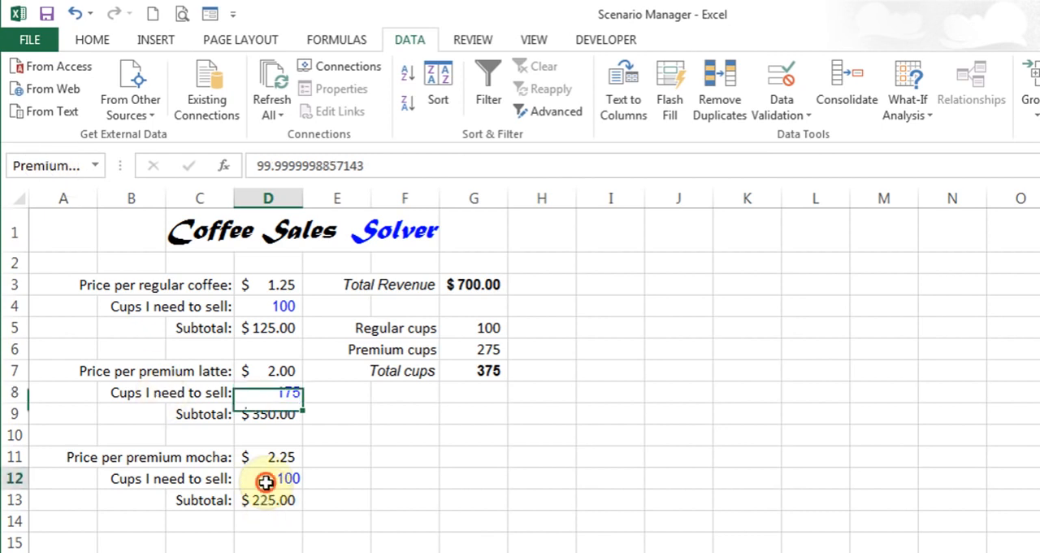
left_click(51, 165)
type("PreMocha")
key("Return")
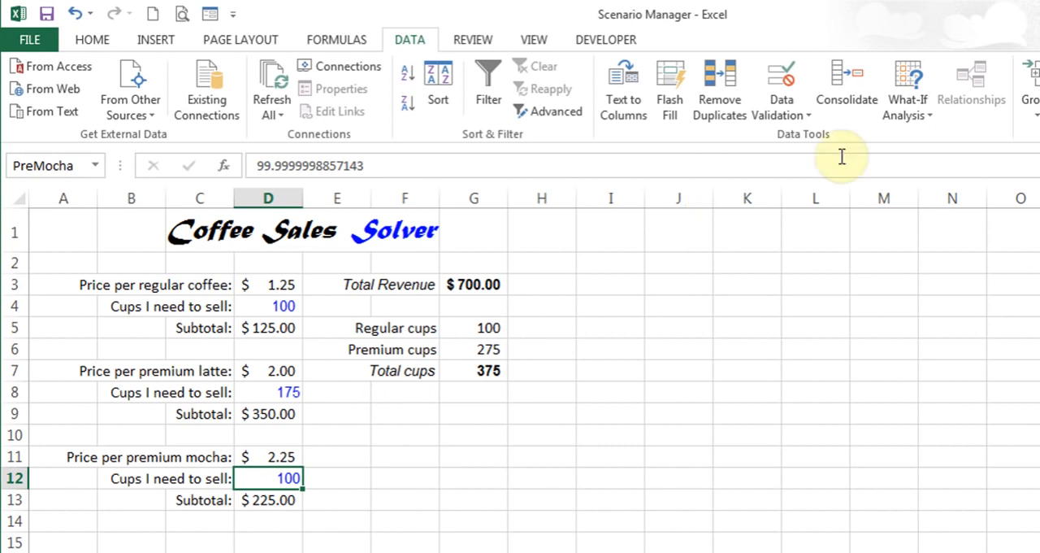
Open Scenario Manager and delete the existing Worst scenario
left_click(918, 114)
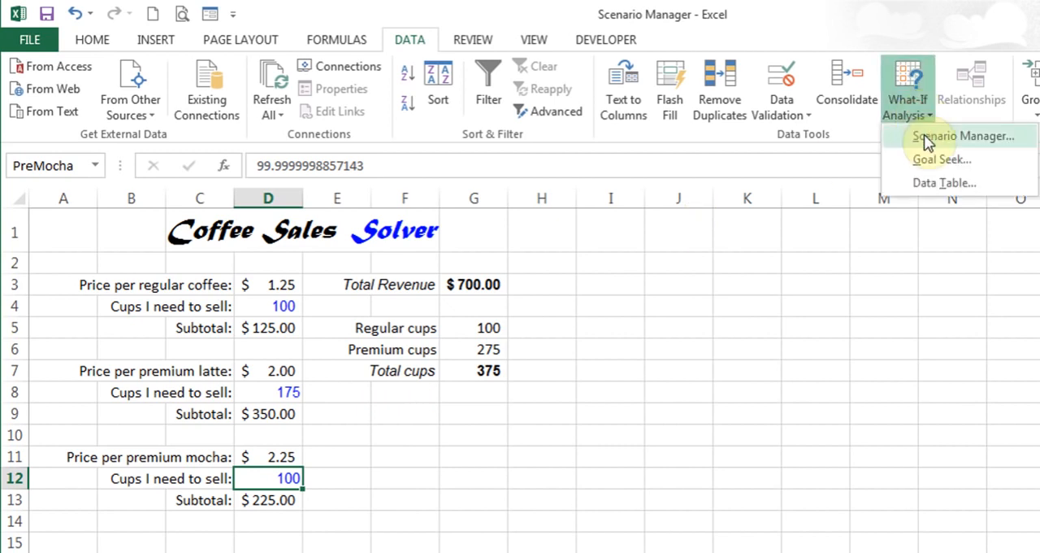
left_click(928, 137)
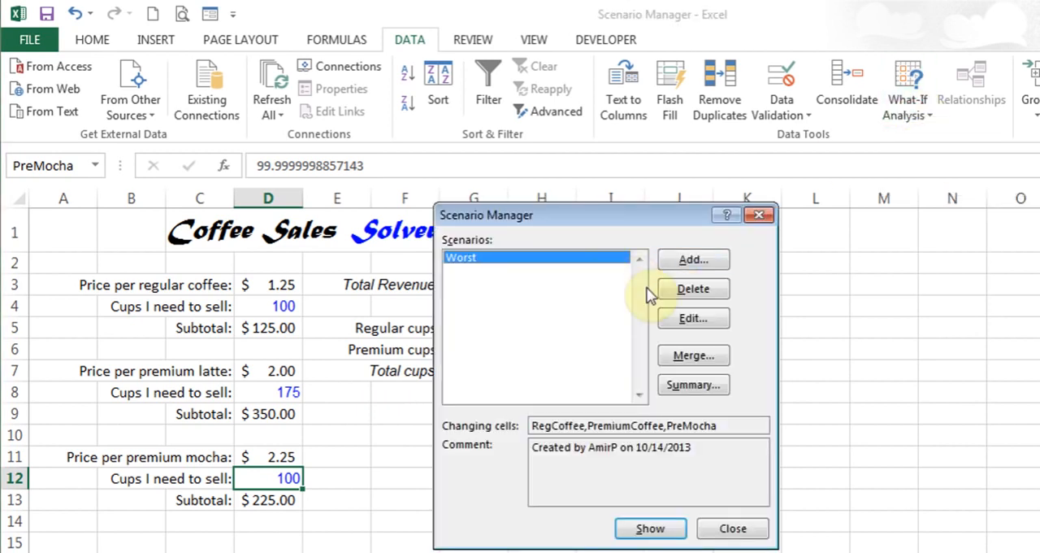
left_click(685, 292)
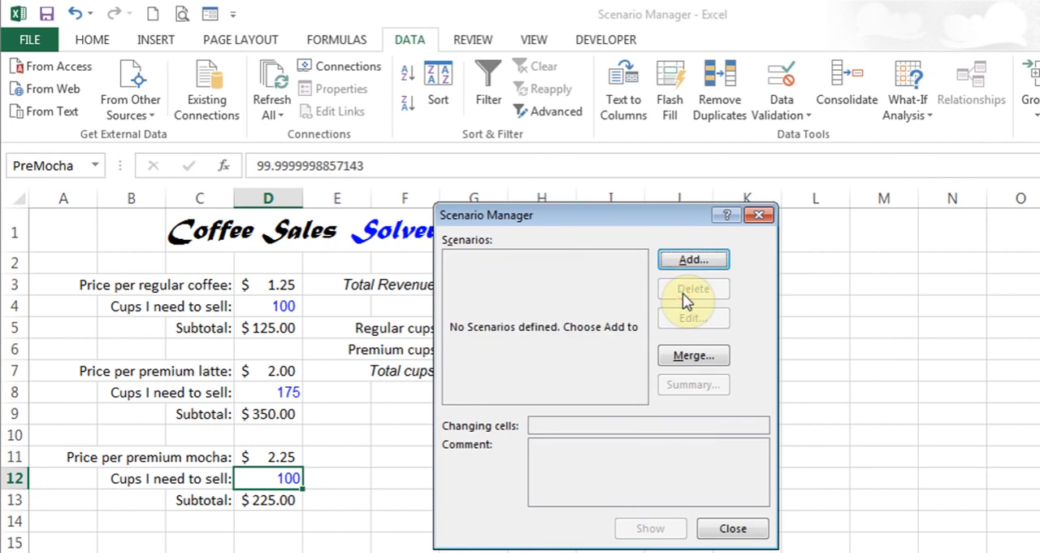
Add a new scenario named Worst with cells D4, D8 and D12 as its changing cells
left_click(685, 262)
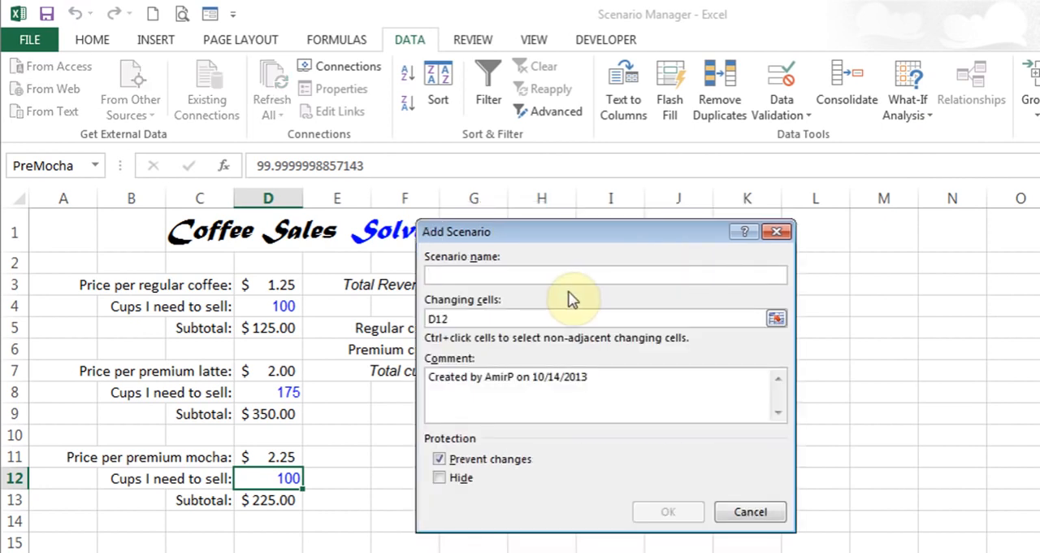
type("Worst")
left_click(541, 316)
key("BackSpace")
key("BackSpace")
key("BackSpace")
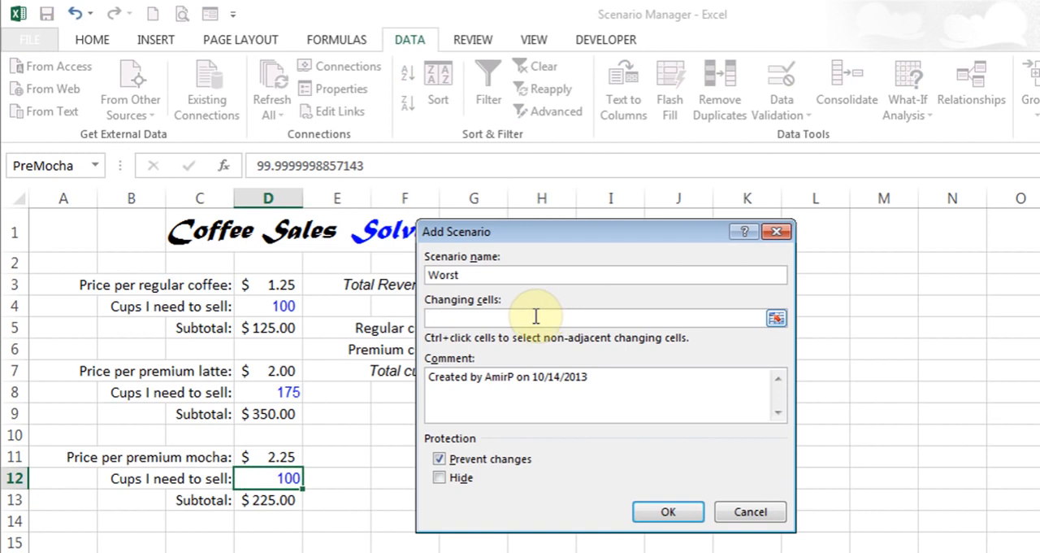
left_click(276, 306)
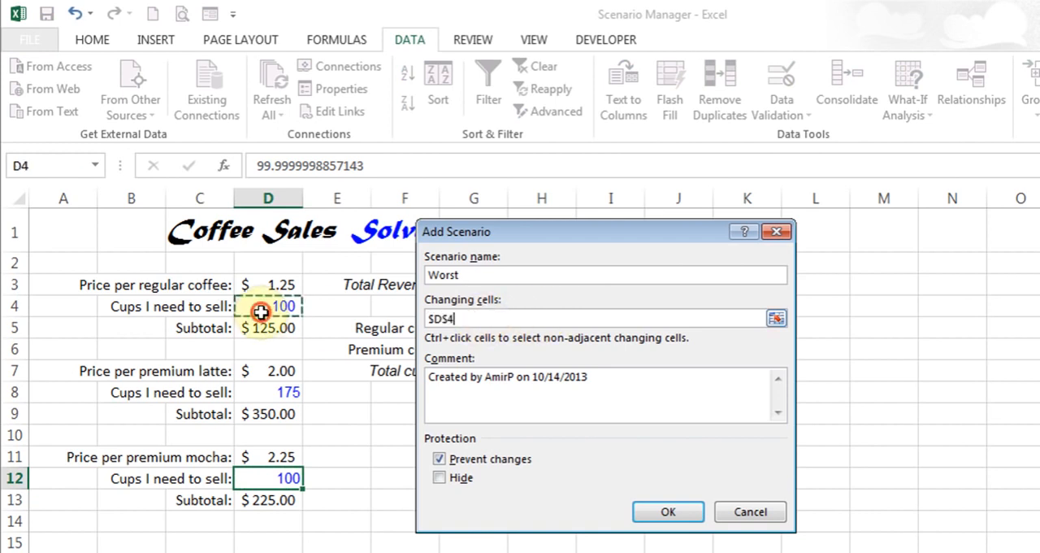
left_click(274, 397, "ctrl")
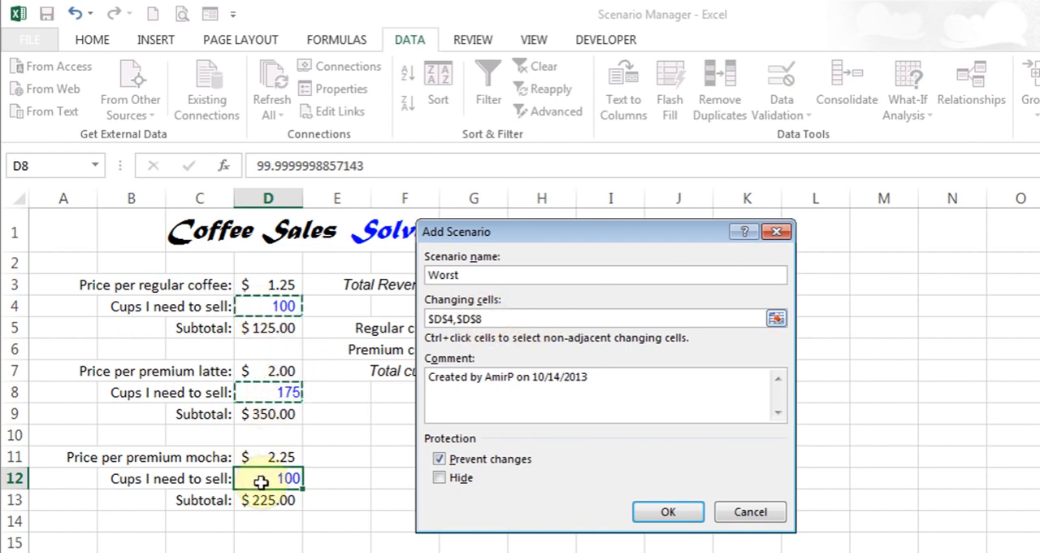
left_click(288, 481, "ctrl")
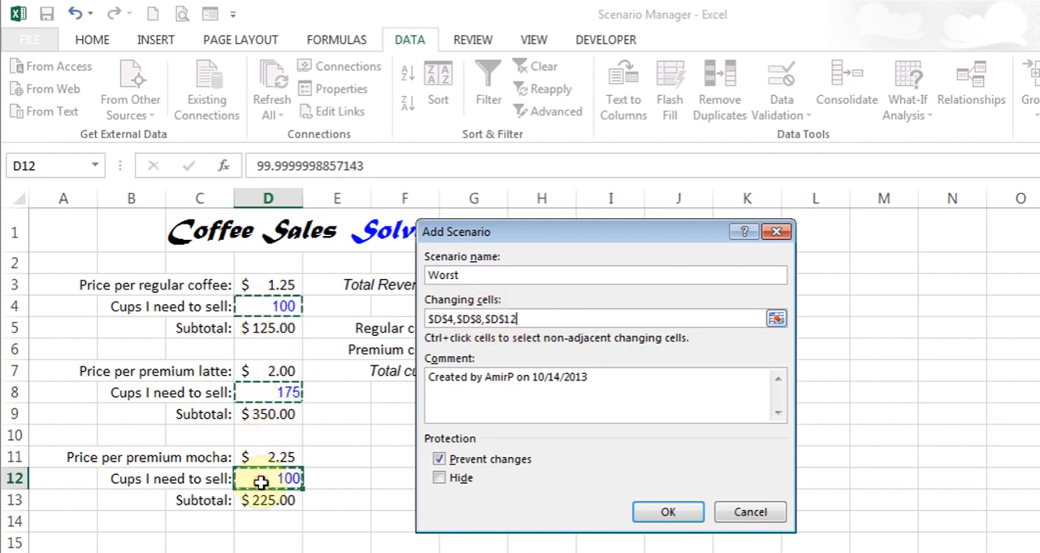
left_click(657, 515)
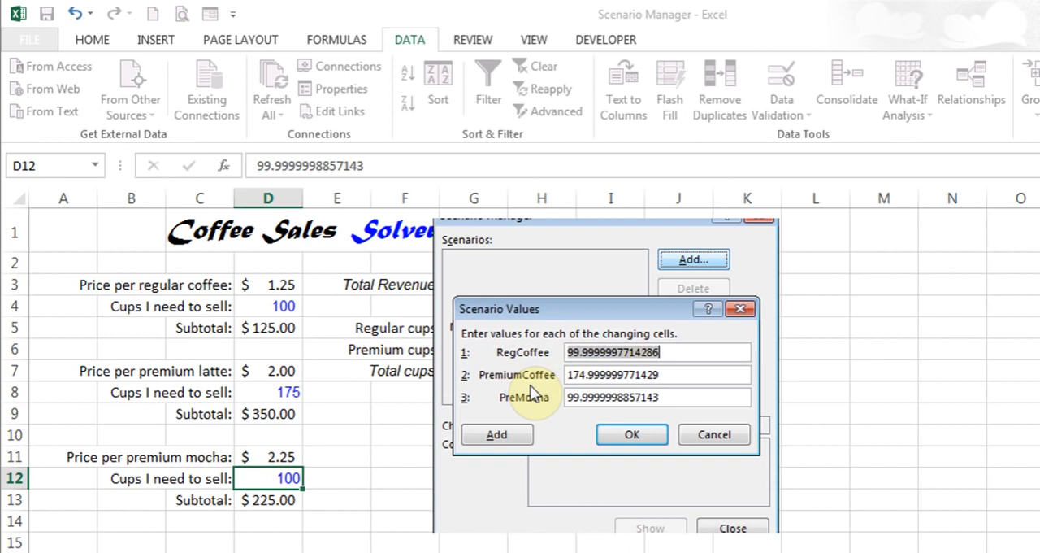
Set the Worst scenario's values to 50 for RegCoffee, 100 for PremiumCoffee and 40 for PreMocha, and save it
type("50")
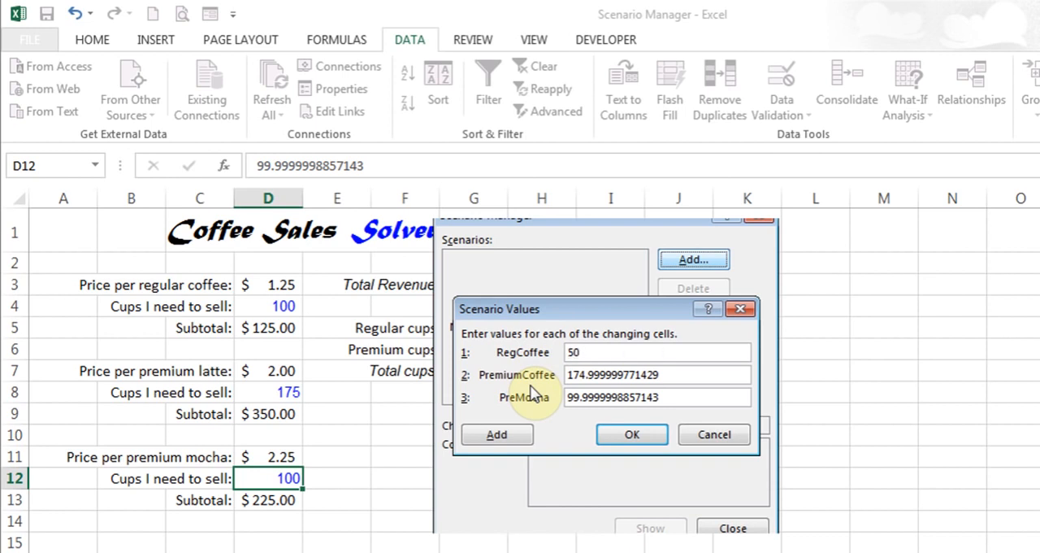
key("Tab")
type("100")
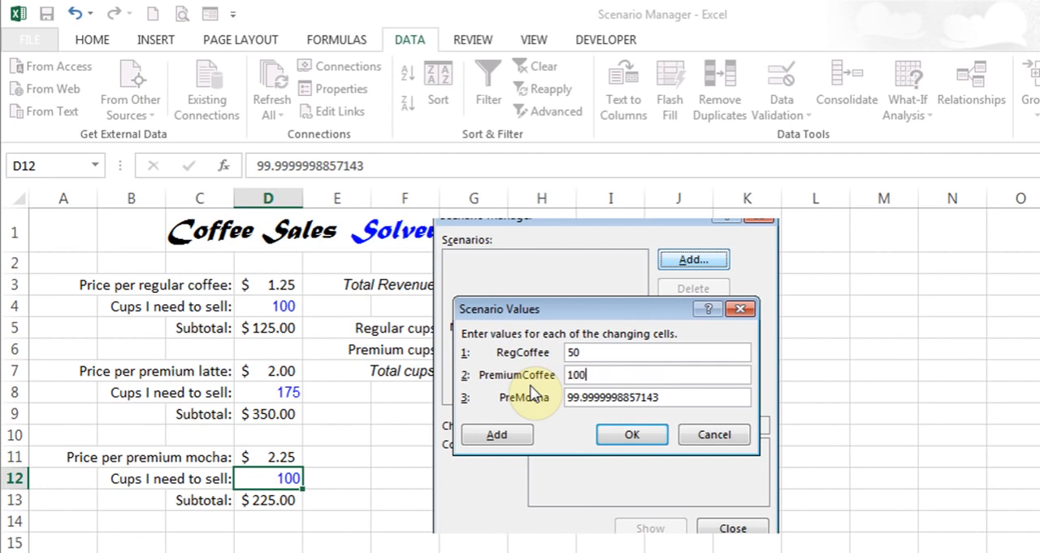
key("Tab")
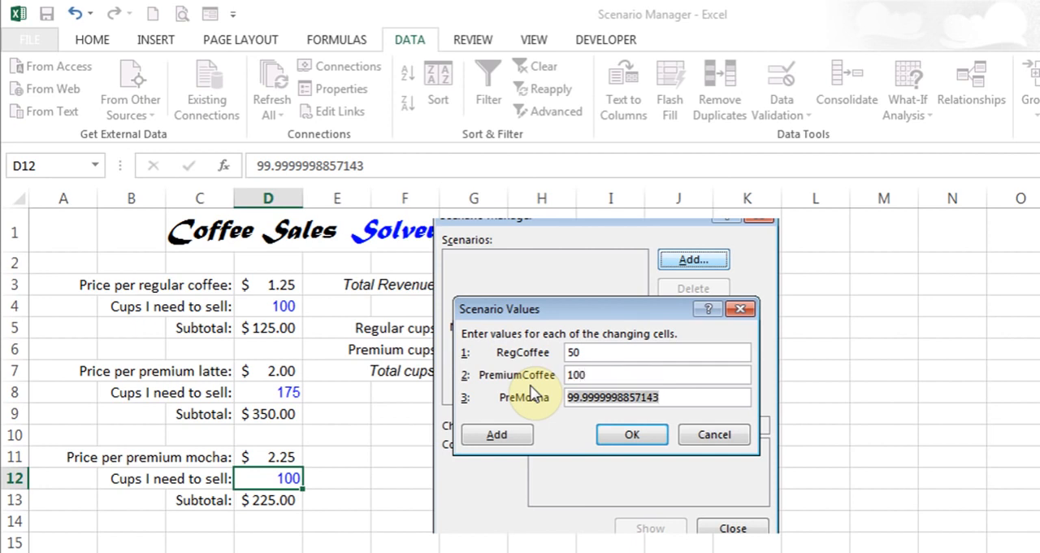
type("40")
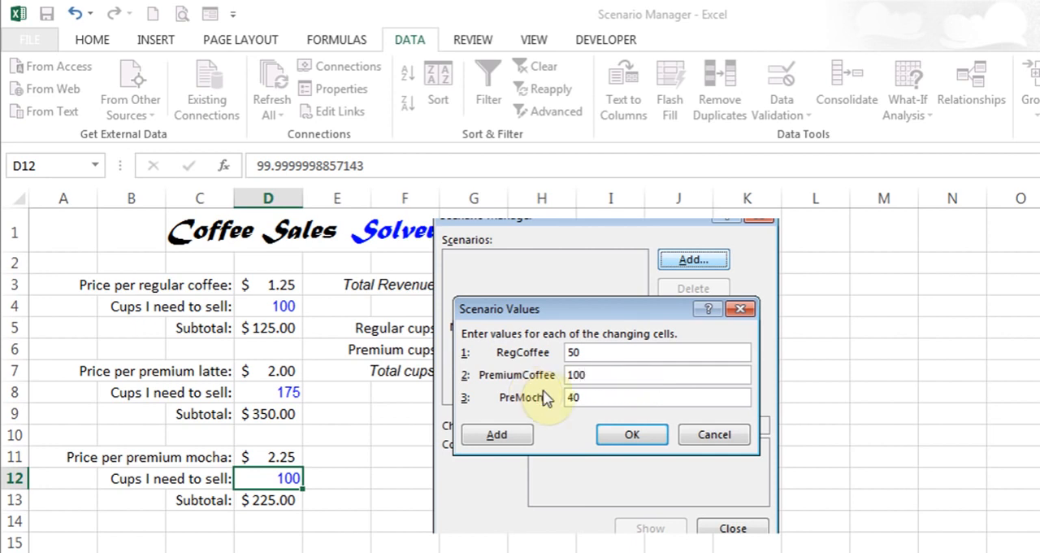
left_click(627, 437)
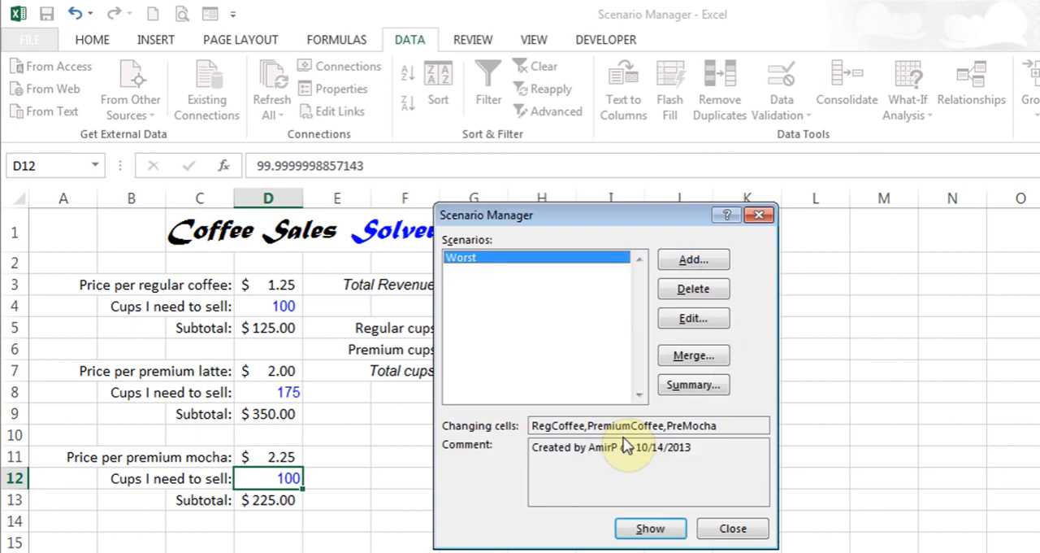
Add a scenario named Ideal for the same changing cells, with RegCoffee 175, PremiumCoffee 225 and PreMocha 150
left_click(694, 260)
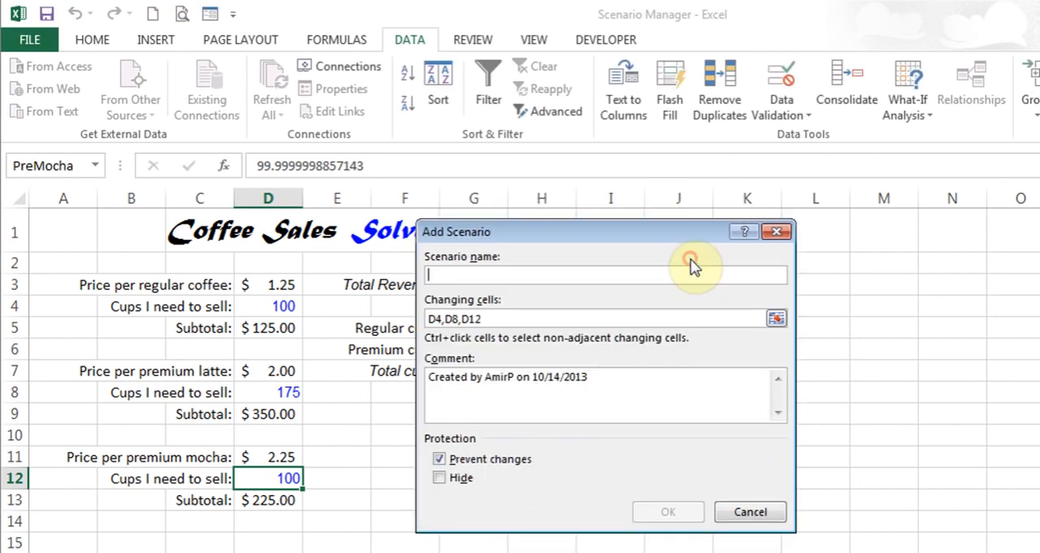
type("Ideal")
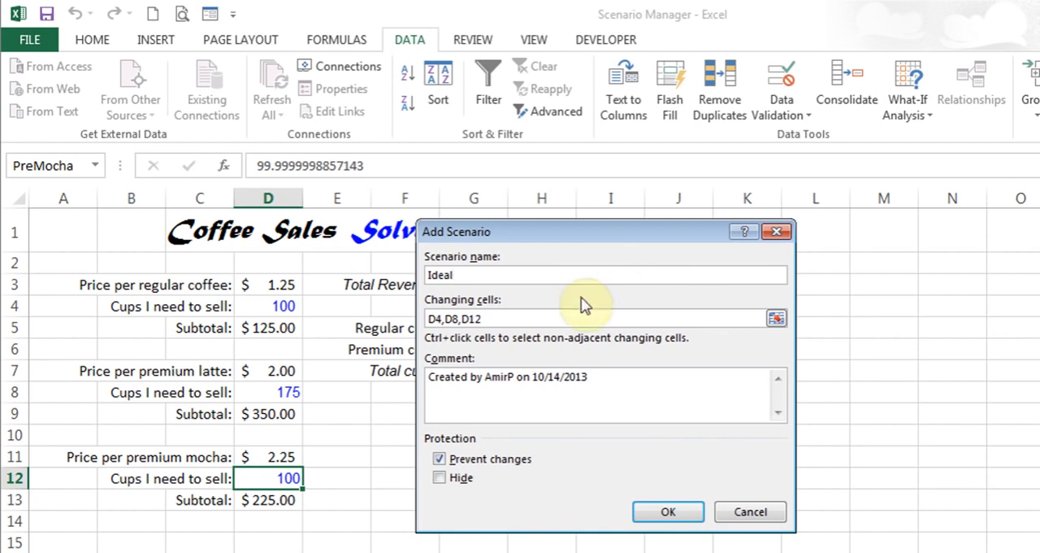
left_click(663, 515)
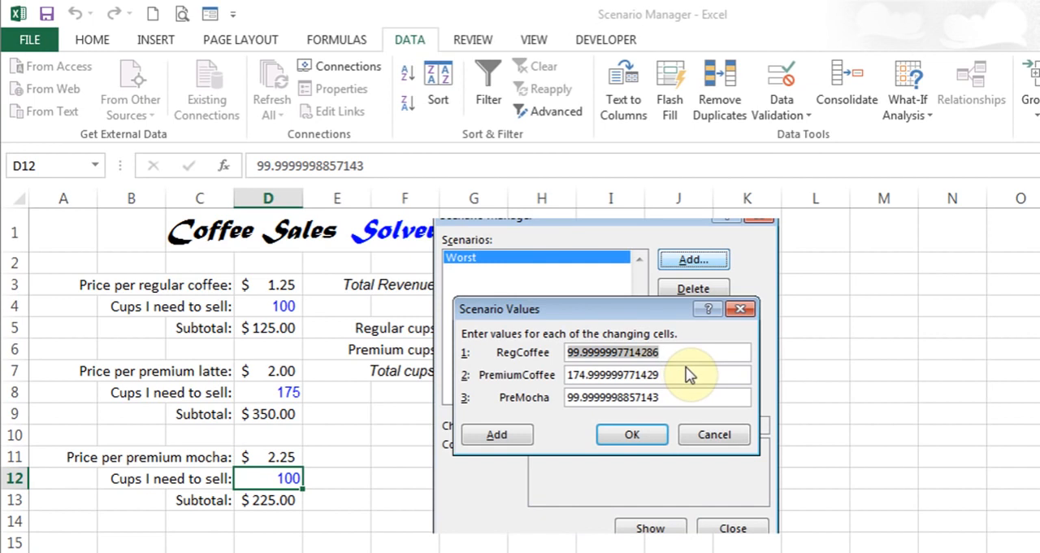
type("175")
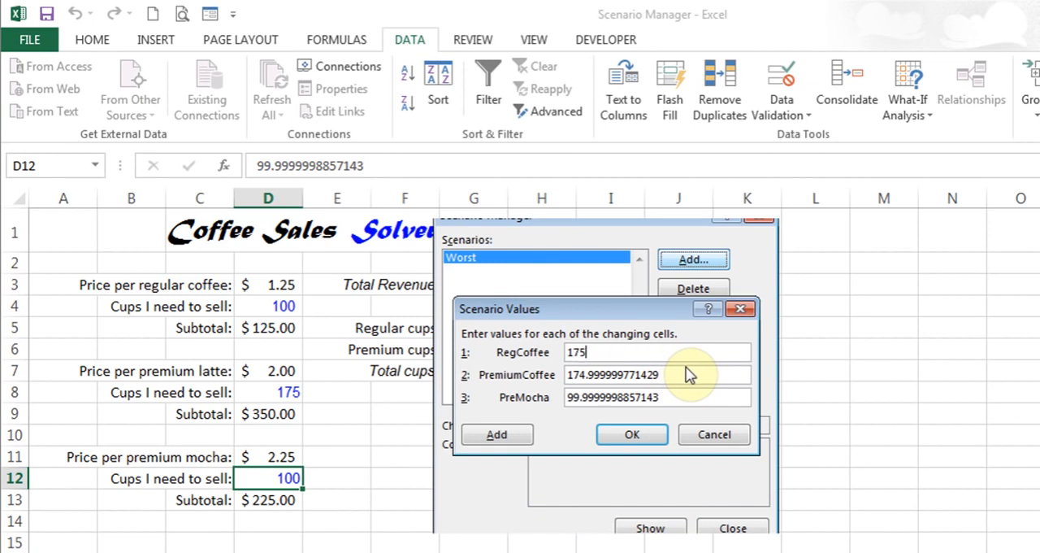
key("Tab")
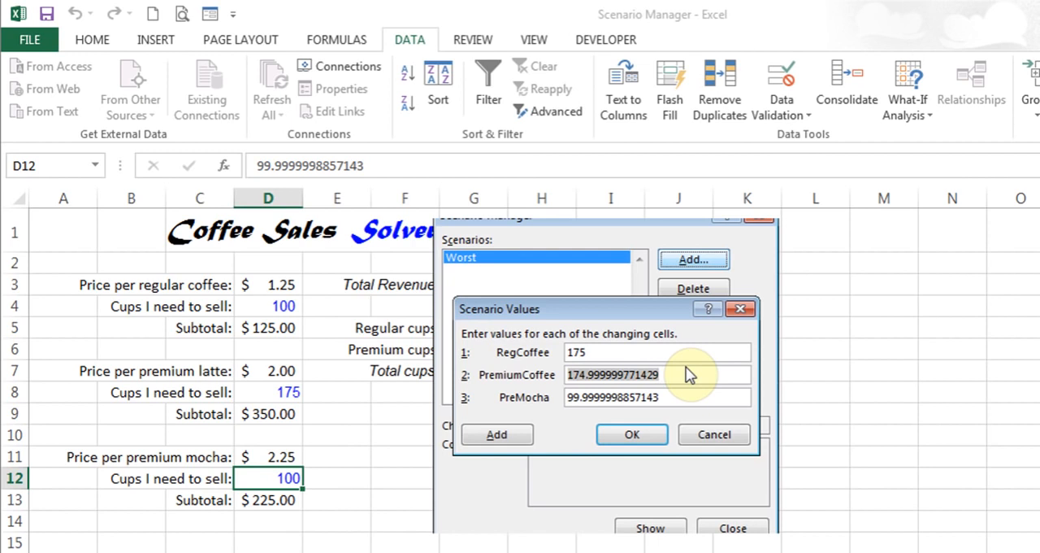
type("225")
key("Tab")
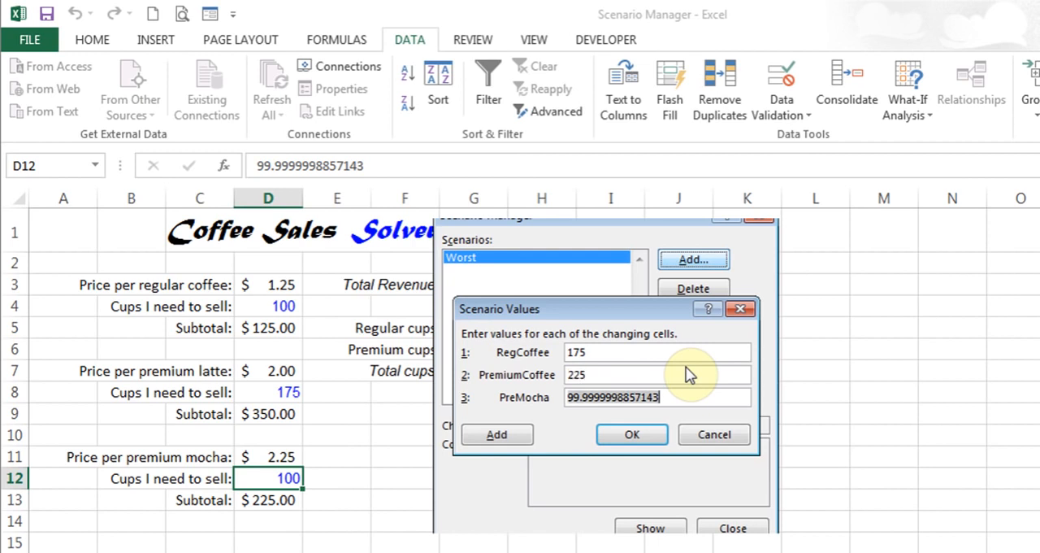
type("150")
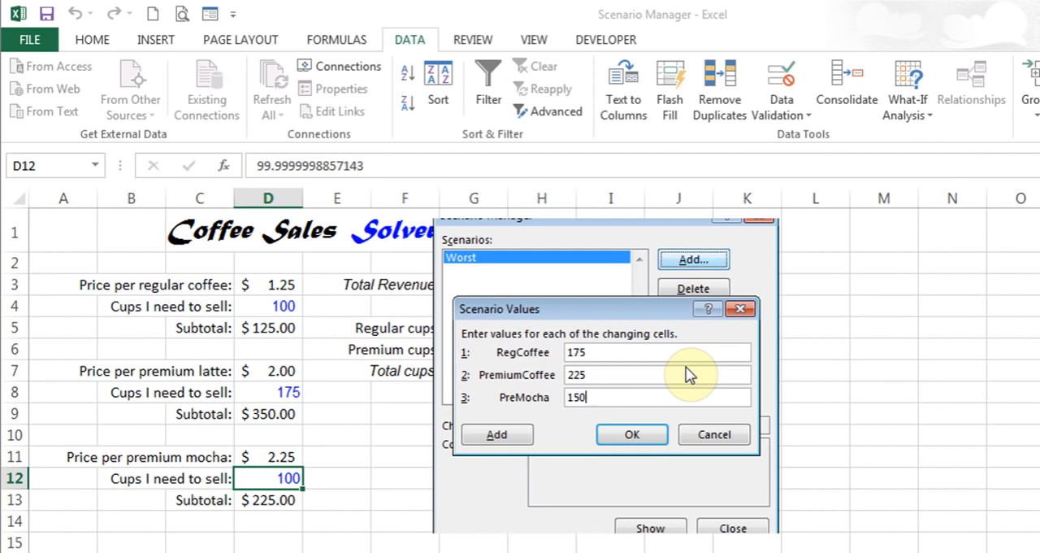
left_click(635, 437)
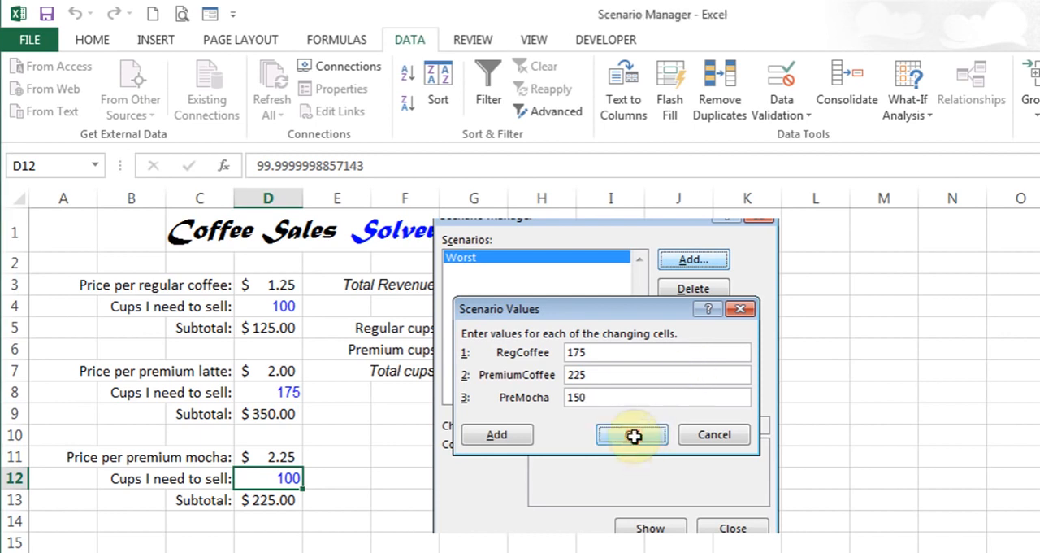
Add a scenario named OK for the same changing cells, with RegCoffee 125, PremiumCoffee 130 and PreMocha 110
left_click(706, 260)
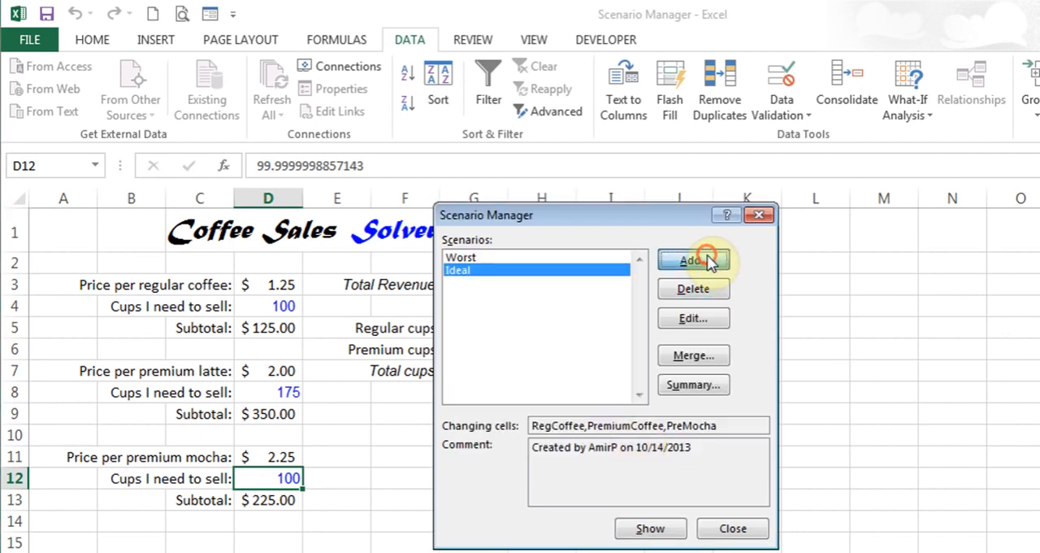
type("OK")
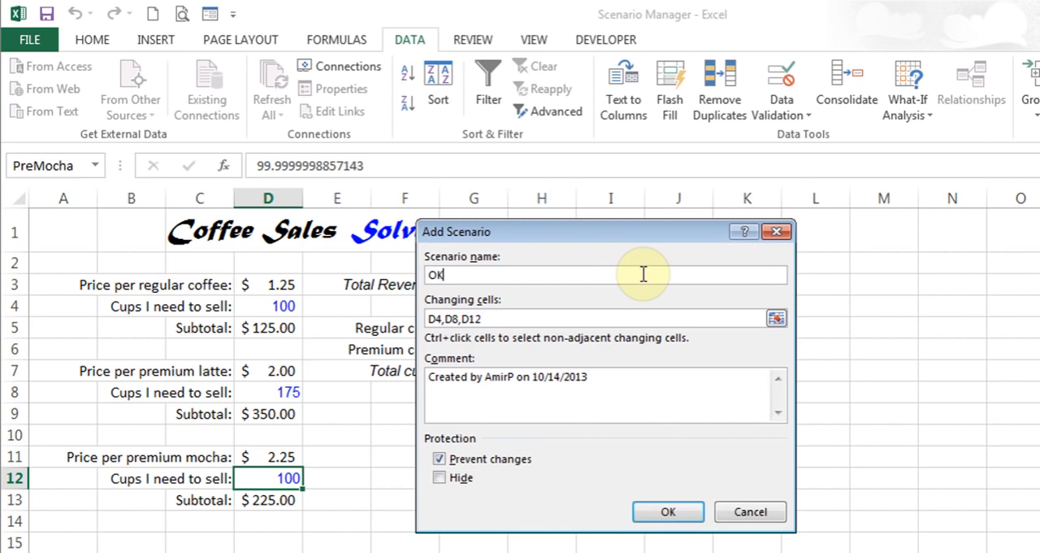
left_click(669, 514)
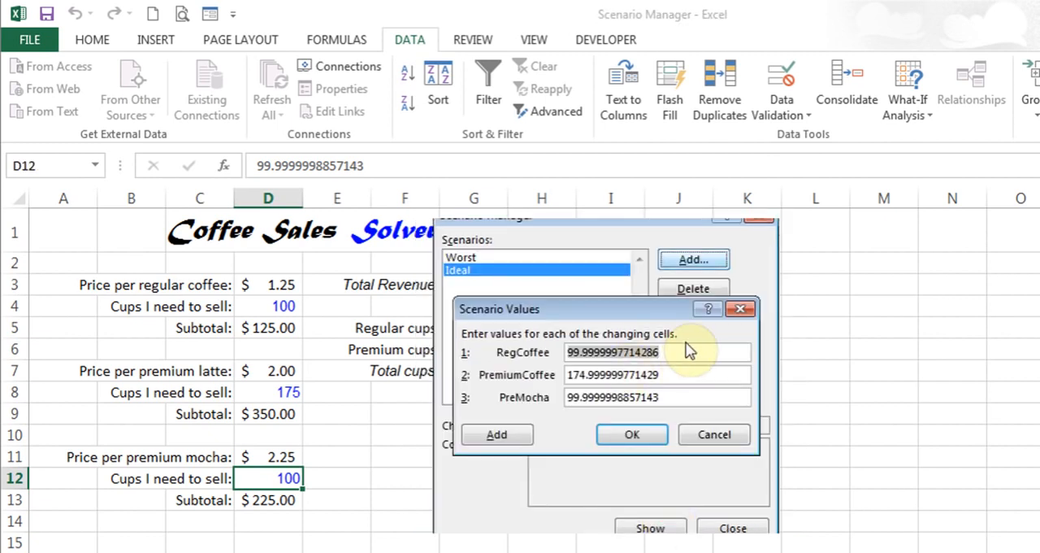
type("125")
key("Tab")
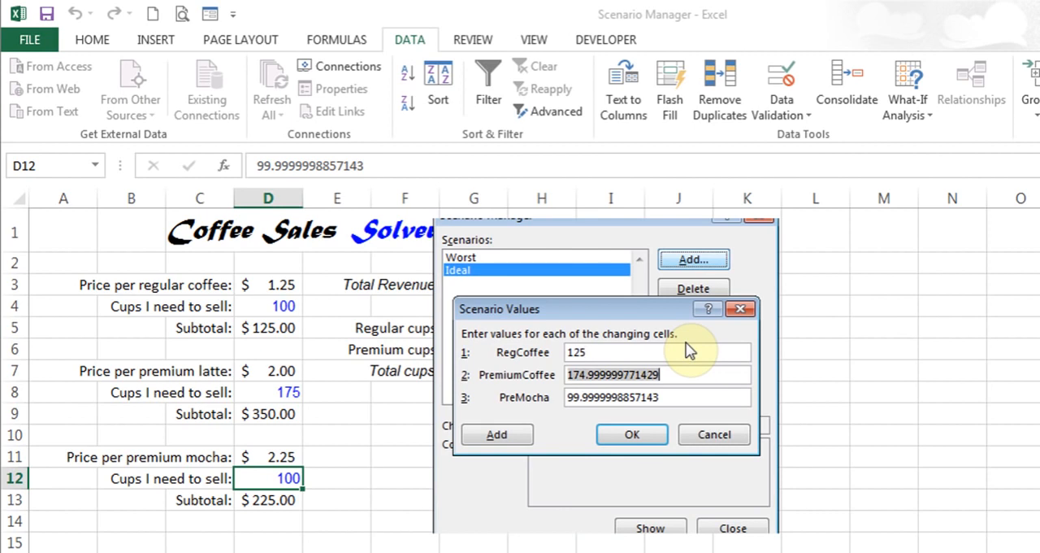
type("130")
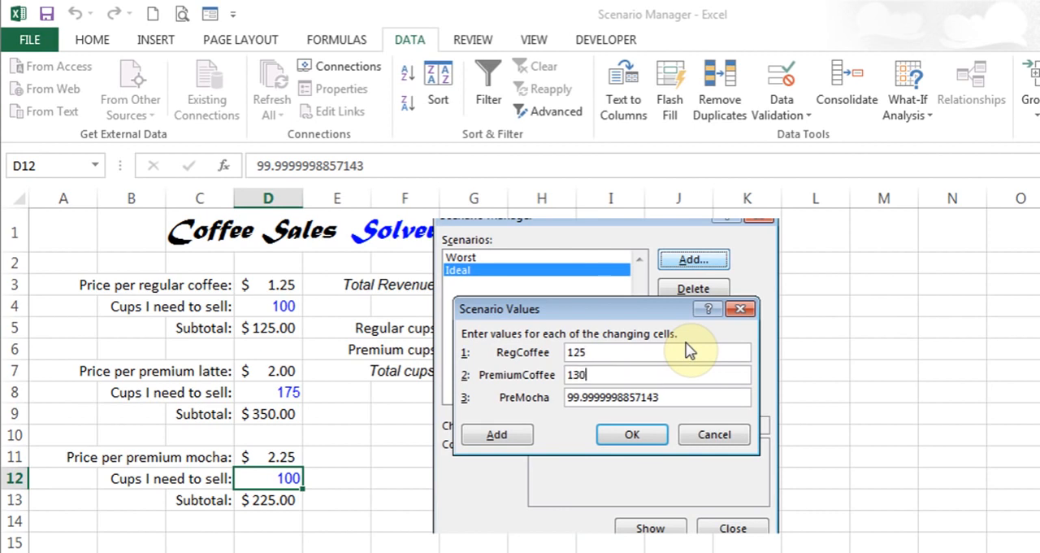
key("Tab")
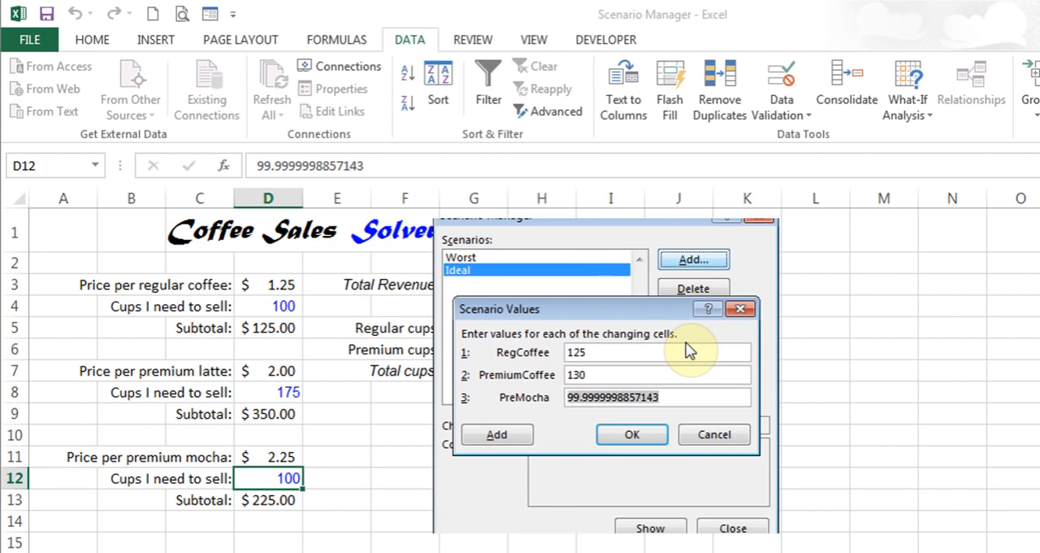
type("110")
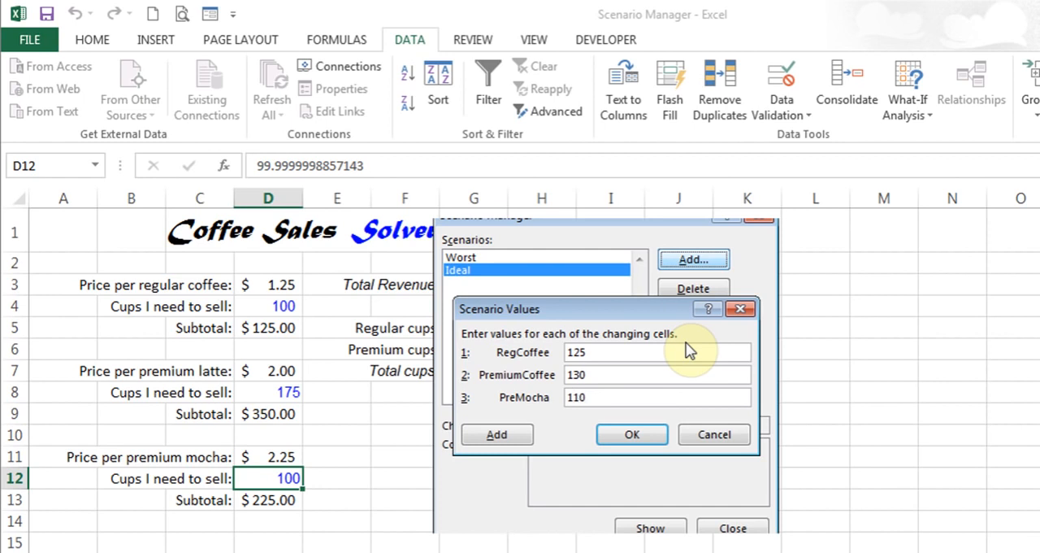
left_click(633, 434)
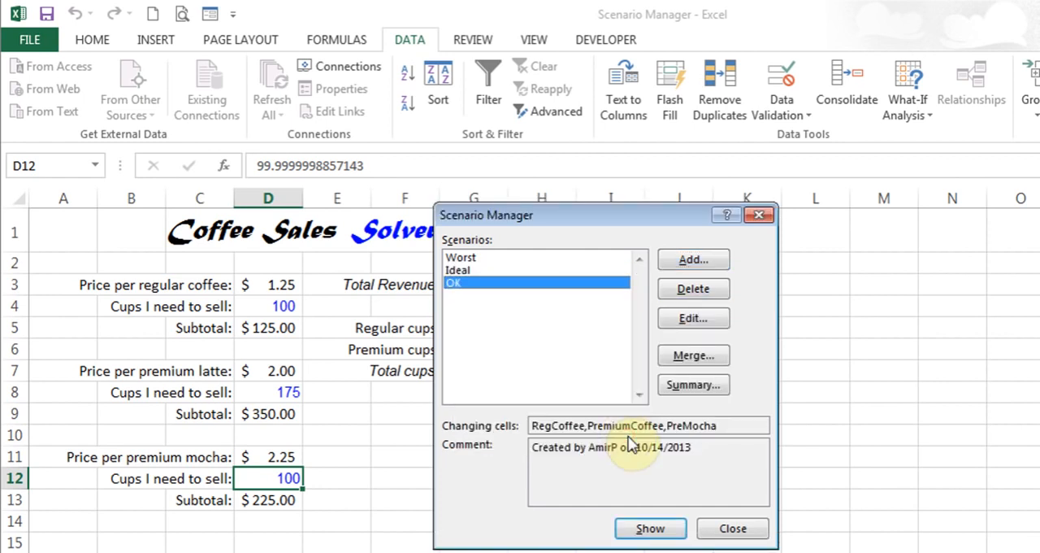
Create a scenario summary report of the coffee scenarios with the Total Revenue cell G3 as its result cell
left_click(465, 269)
left_click(631, 533)
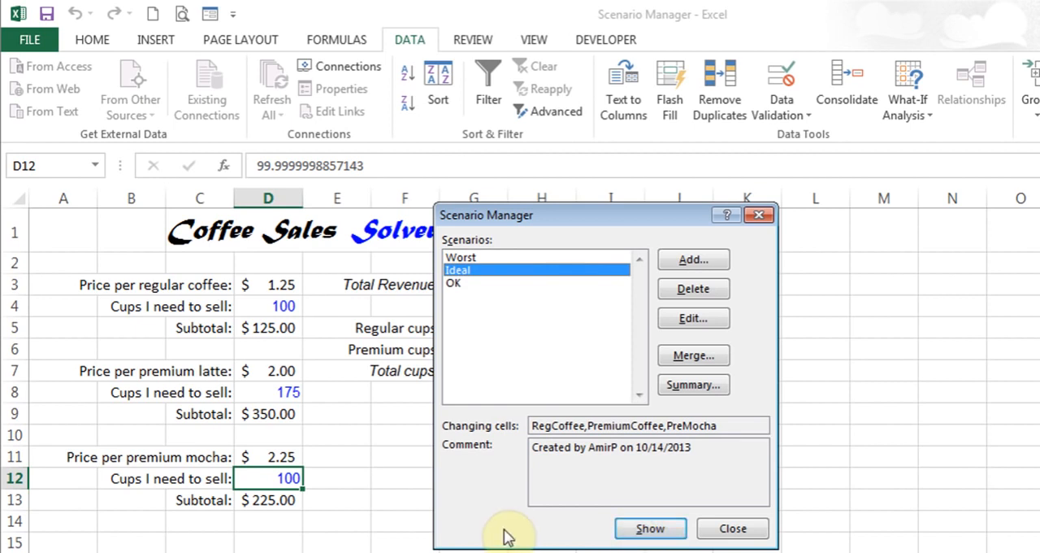
left_click(675, 390)
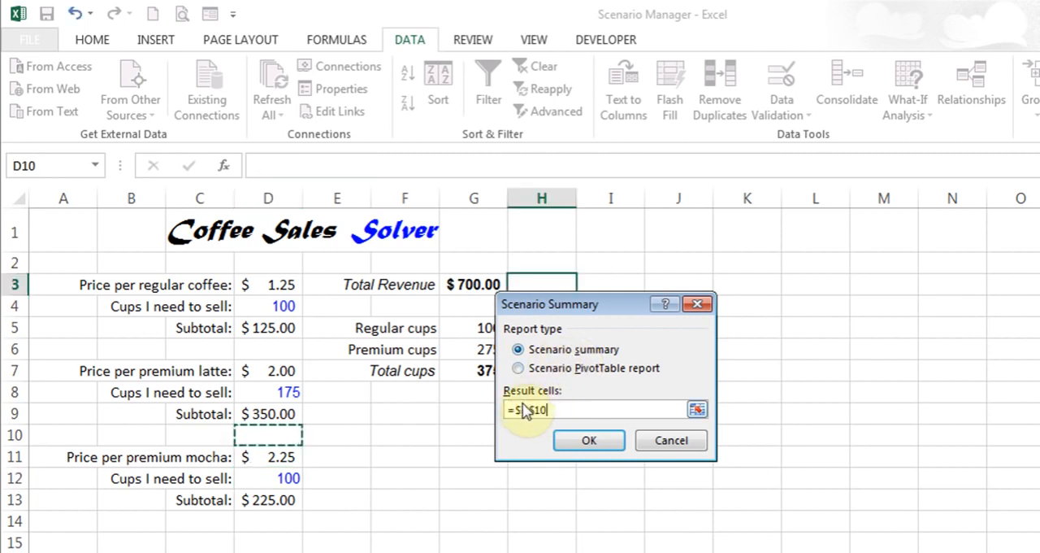
type("+")
left_click(462, 284)
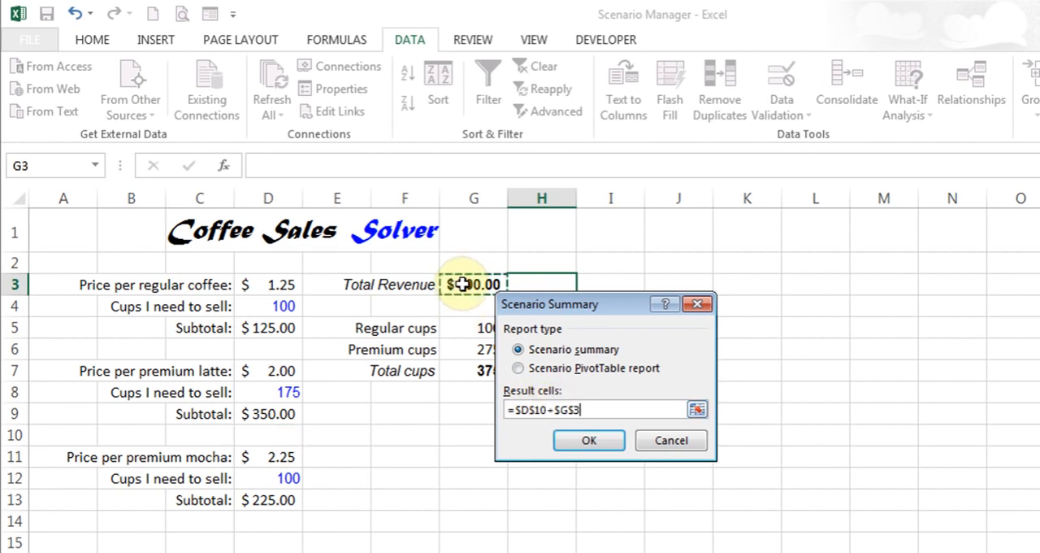
left_click(555, 409)
key("BackSpace")
key("BackSpace")
key("BackSpace")
key("BackSpace")
key("BackSpace")
key("BackSpace")
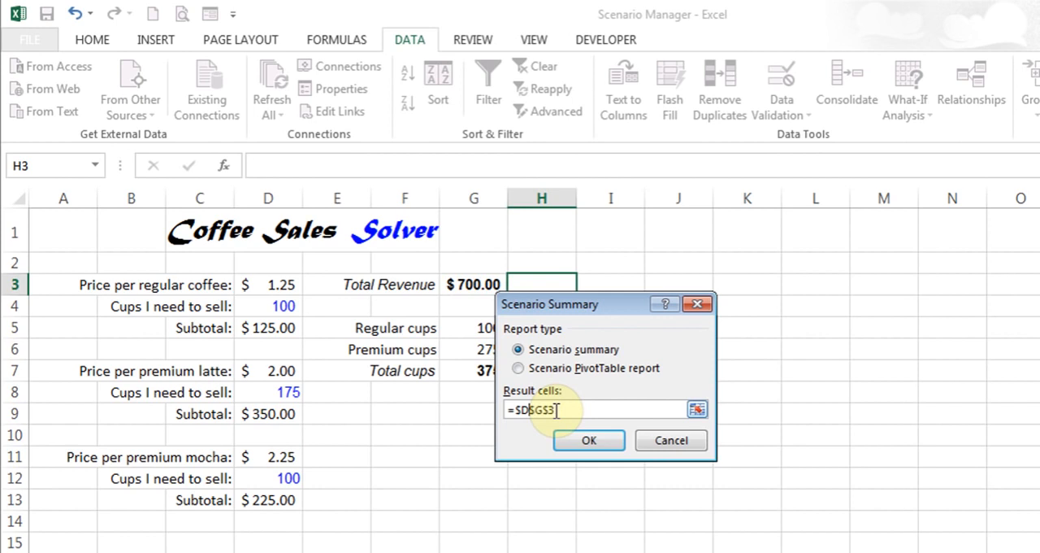
double_click(556, 409)
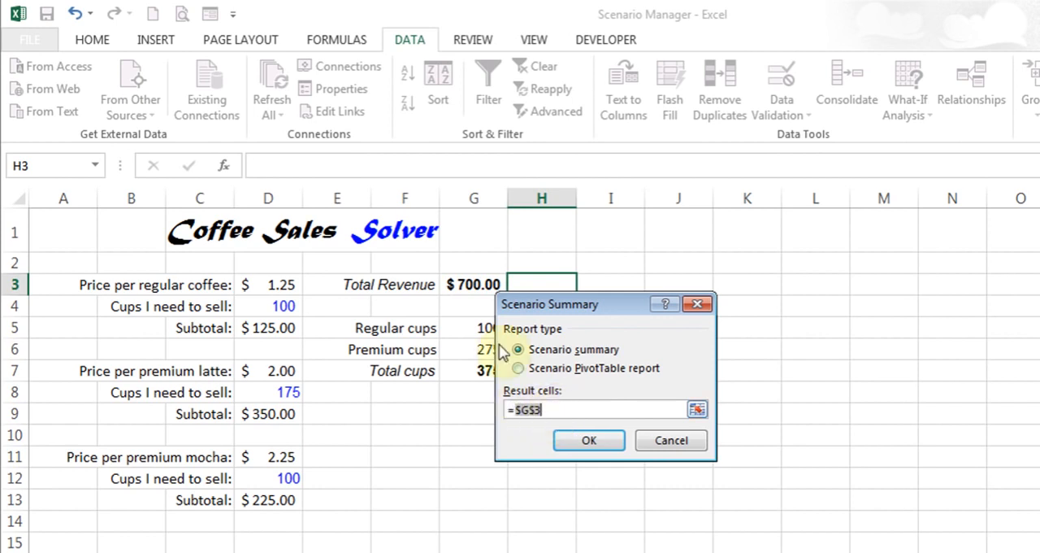
left_click(590, 443)
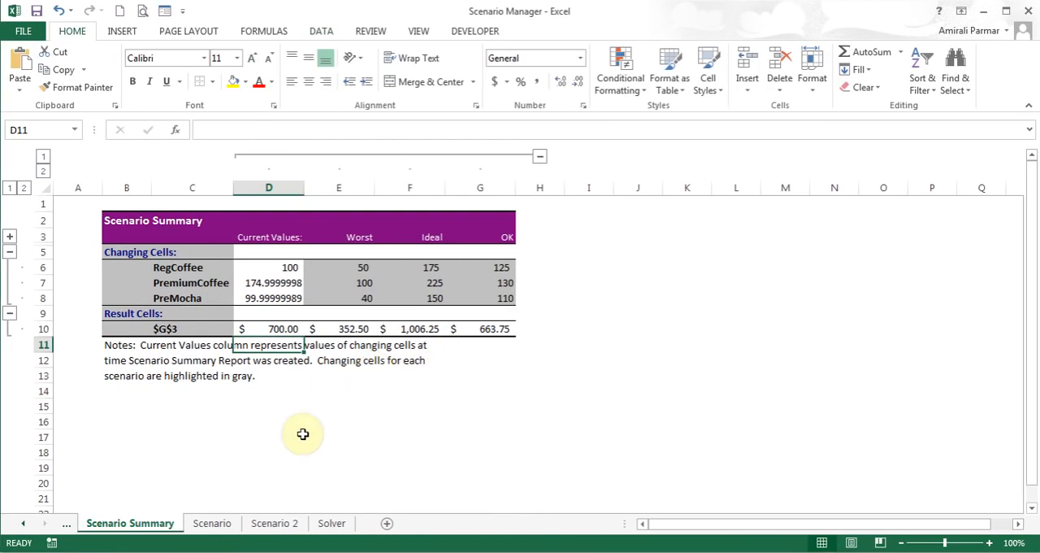
Open the Scenario 2 sheet and examine the 2013 base figures and the formulas behind the Qtr 1 and Qtr 2 forecast
left_click(275, 523)
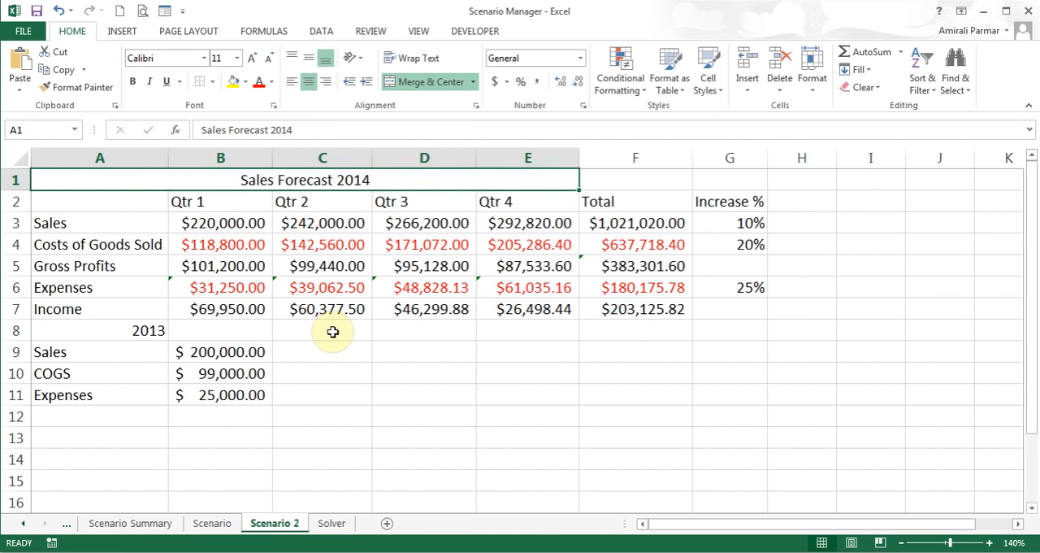
left_click(226, 351)
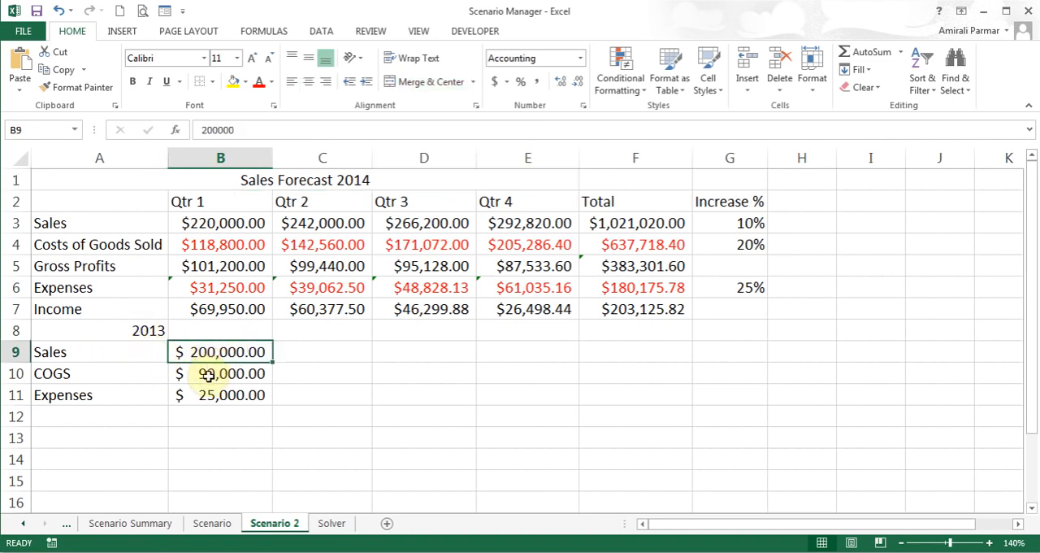
left_click(209, 373)
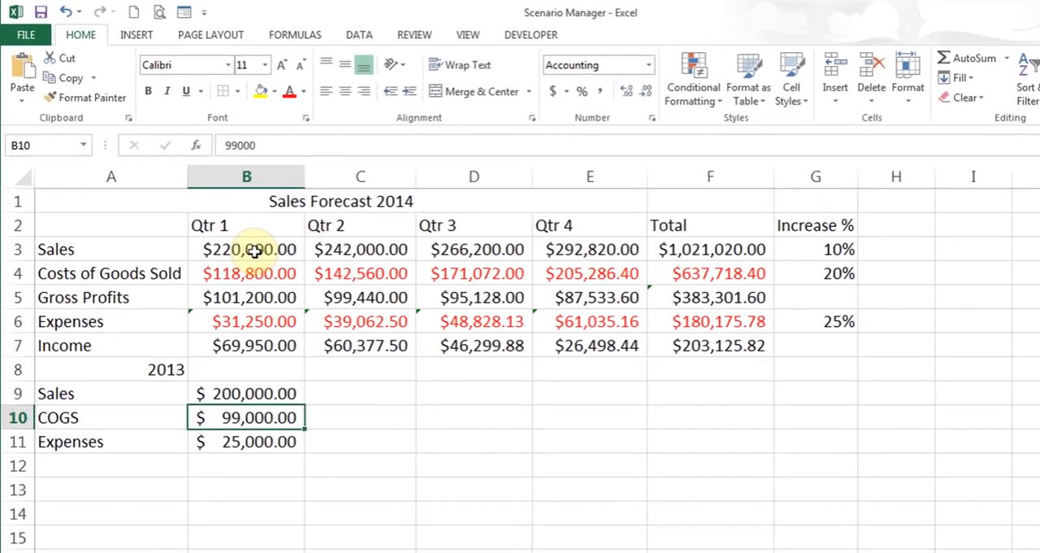
left_click(228, 225)
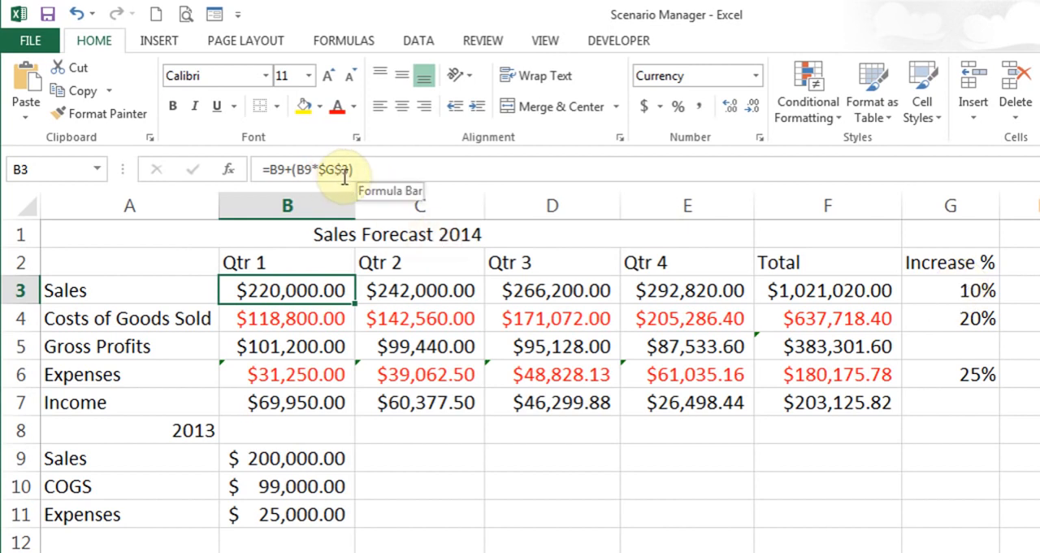
left_click(299, 319)
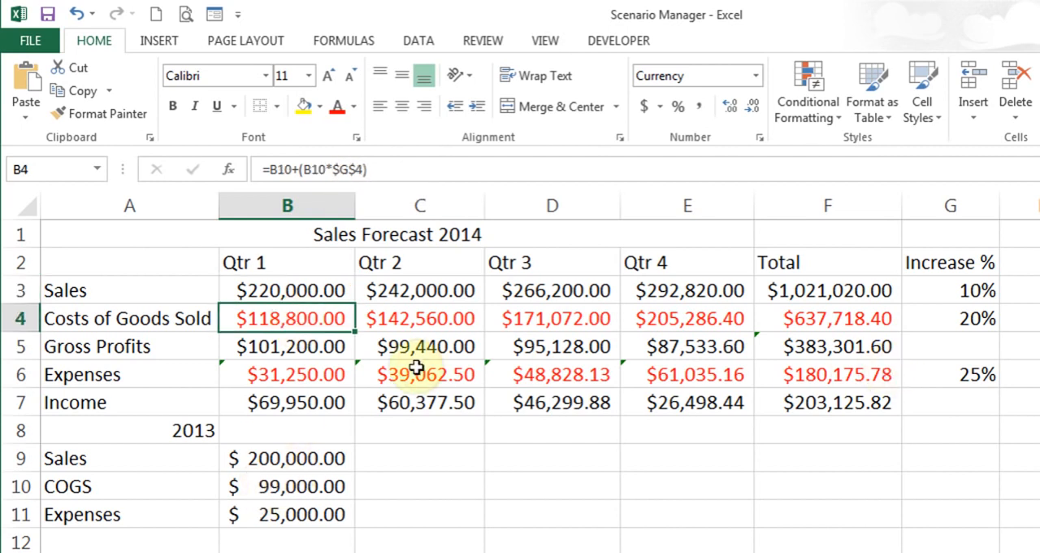
left_click(310, 346)
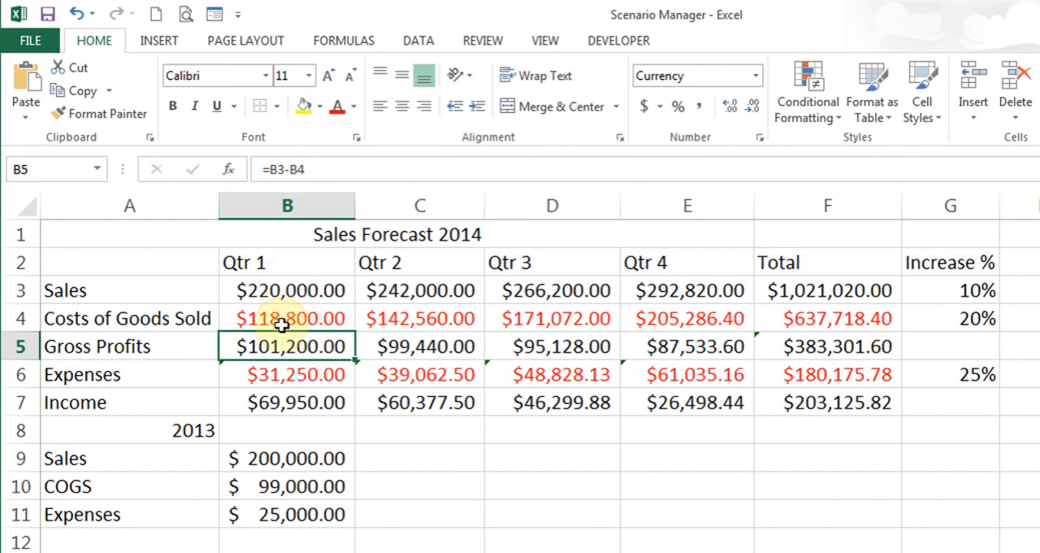
left_click(280, 374)
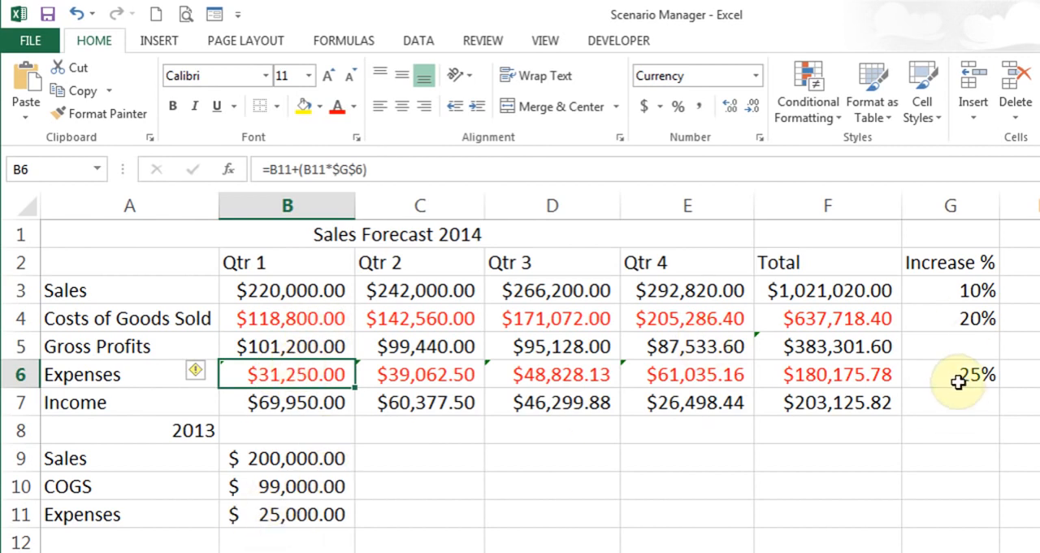
left_click(312, 409)
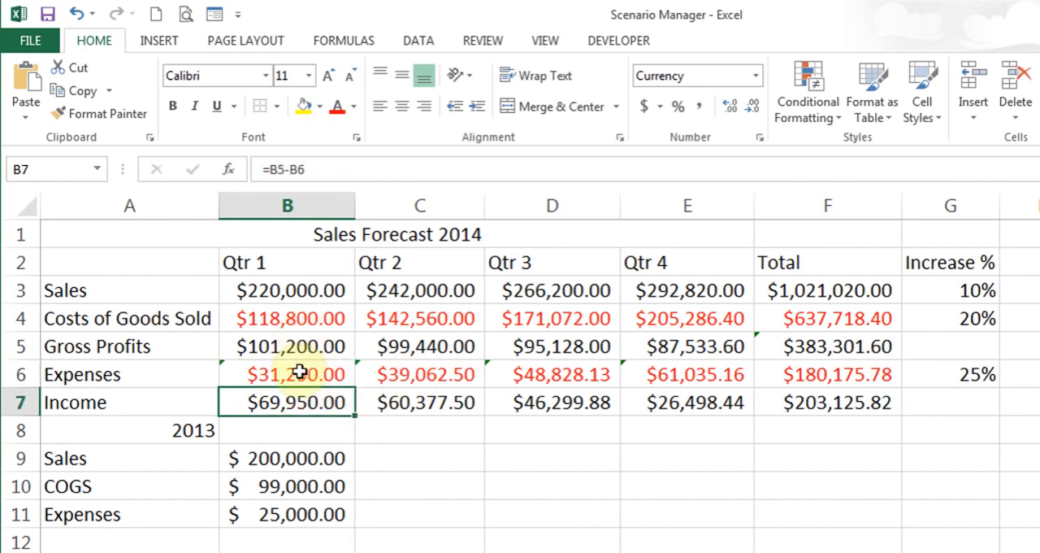
left_click(416, 296)
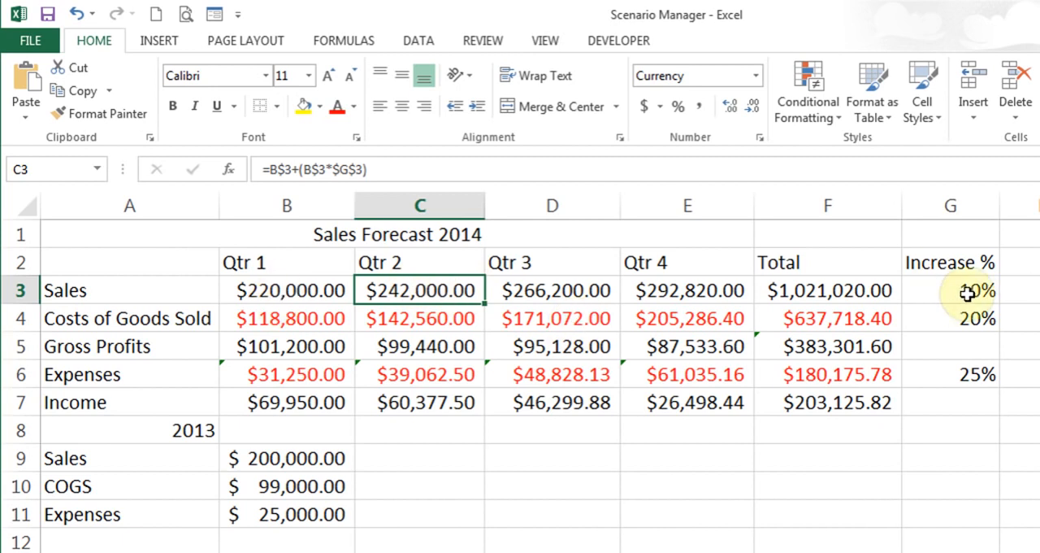
left_click(446, 322)
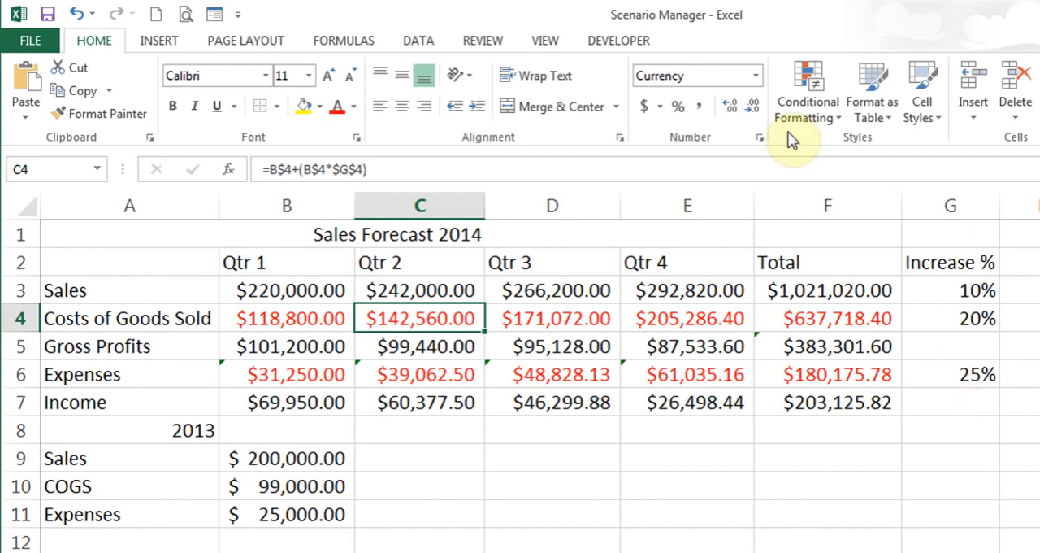
Add a scenario named Best in Scenario Manager, with the Increase % cells G3, G4 and G6 as its changing cells
left_click(423, 41)
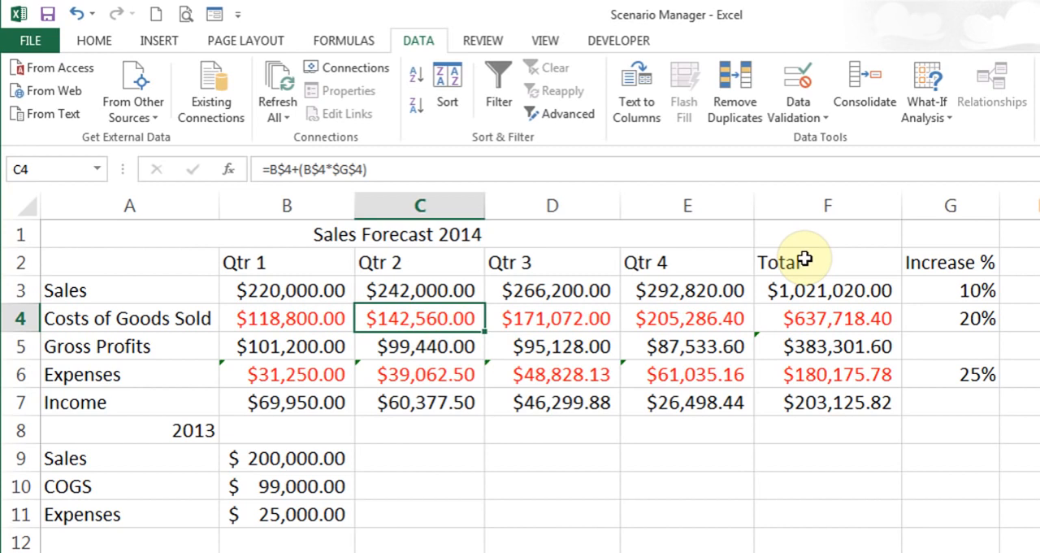
left_click(929, 111)
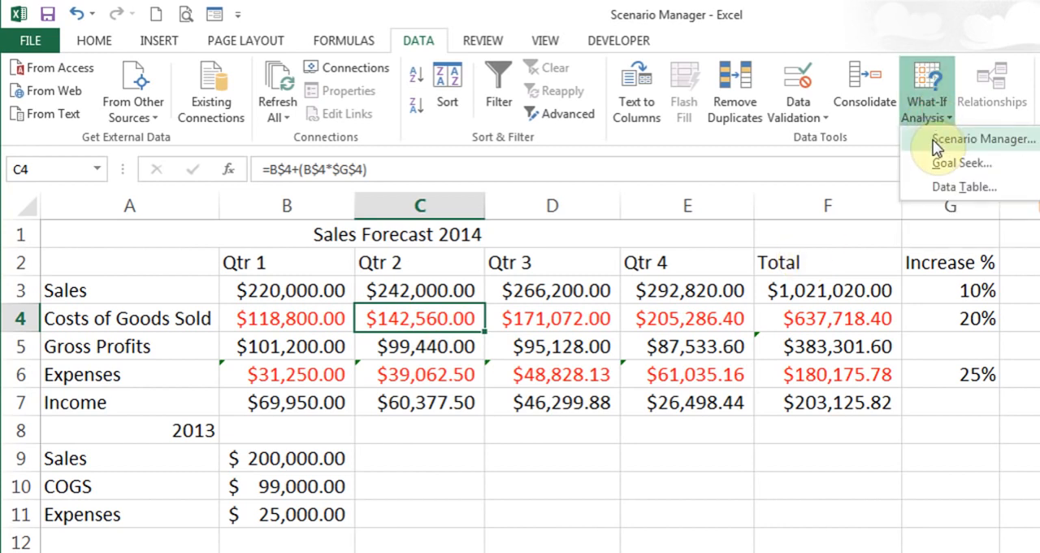
left_click(937, 143)
left_click(712, 177)
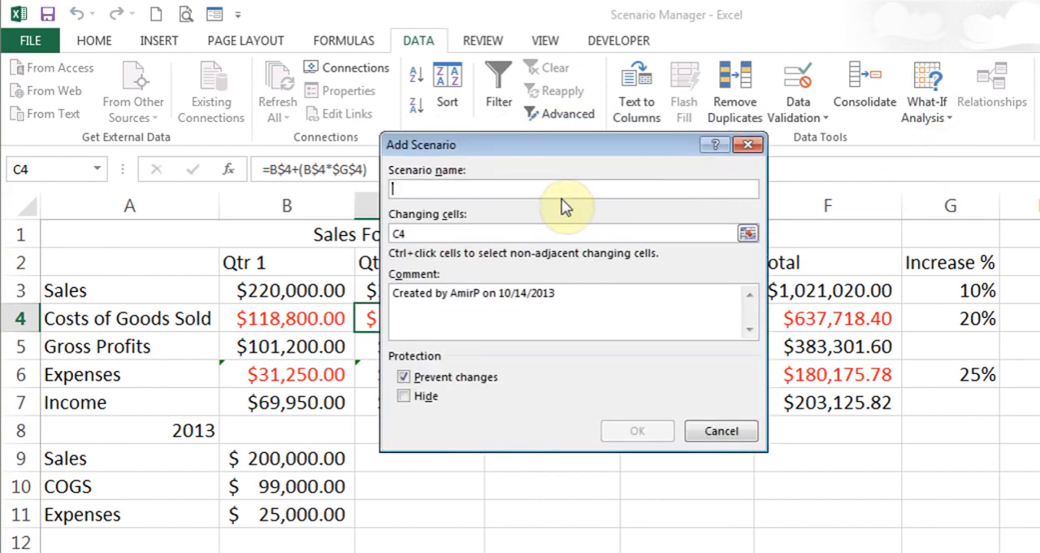
type("Best")
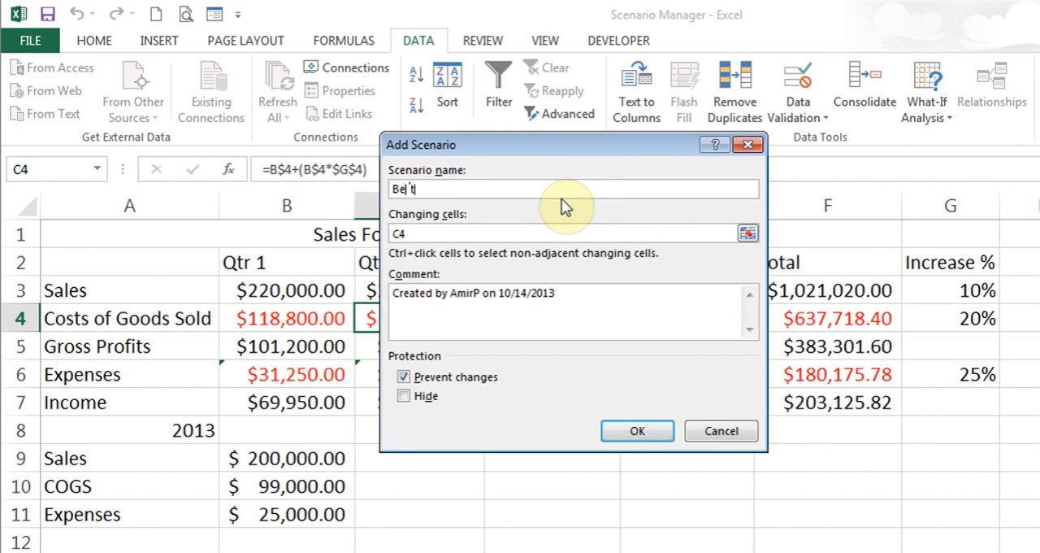
left_click(501, 233)
key("BackSpace")
key("BackSpace")
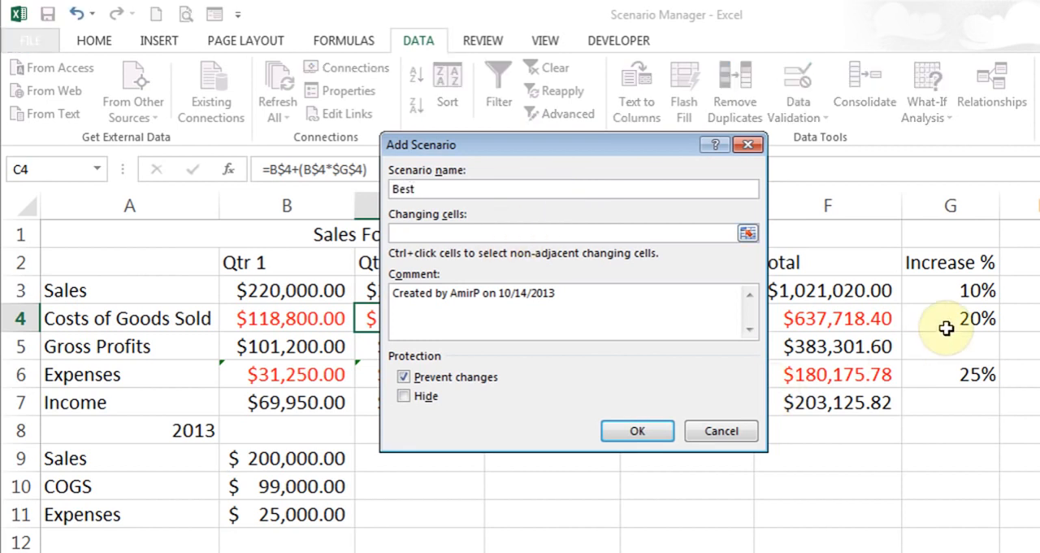
left_click(962, 290)
left_click(961, 318, "ctrl")
left_click(961, 373, "ctrl")
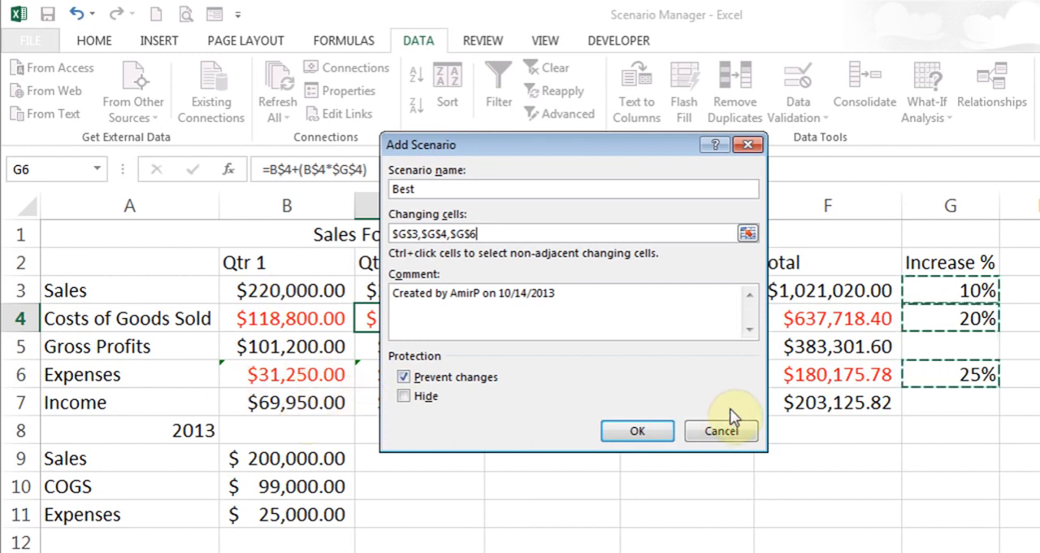
left_click(637, 432)
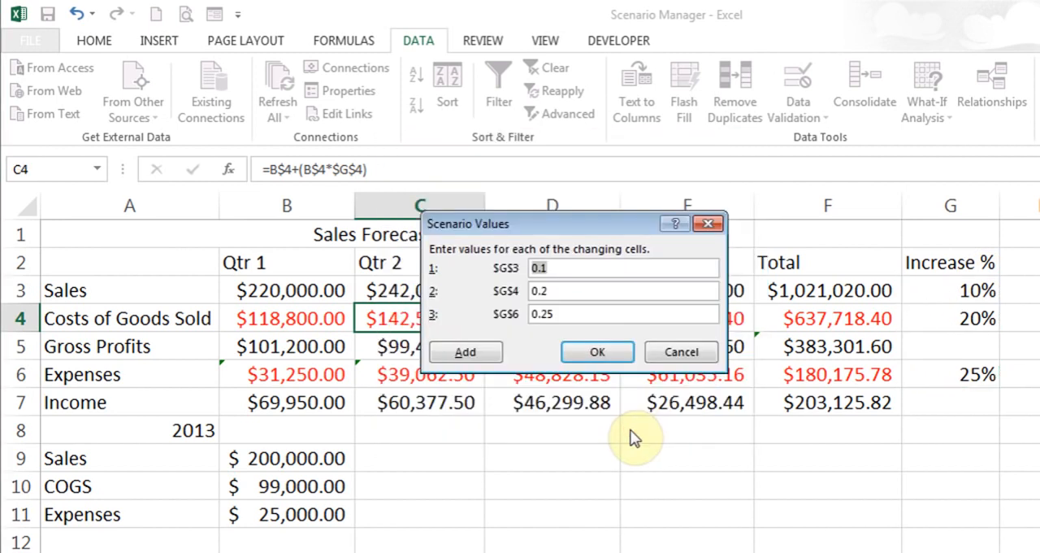
Set the Best scenario's values to 0.25 for G3, 0.15 for G4 and 0.28 for G6, and save it
left_click(573, 268)
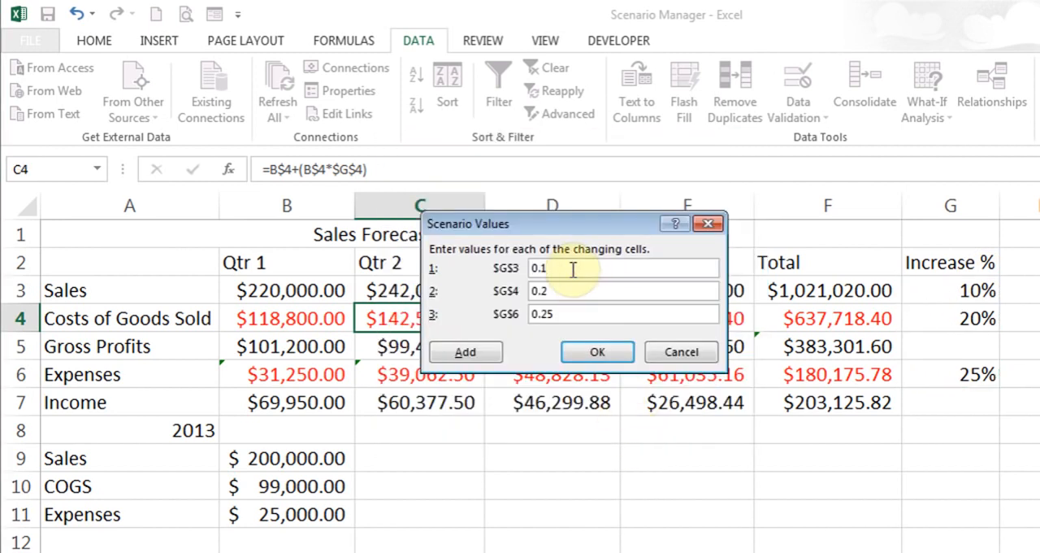
key("BackSpace")
type("25")
left_click(553, 291)
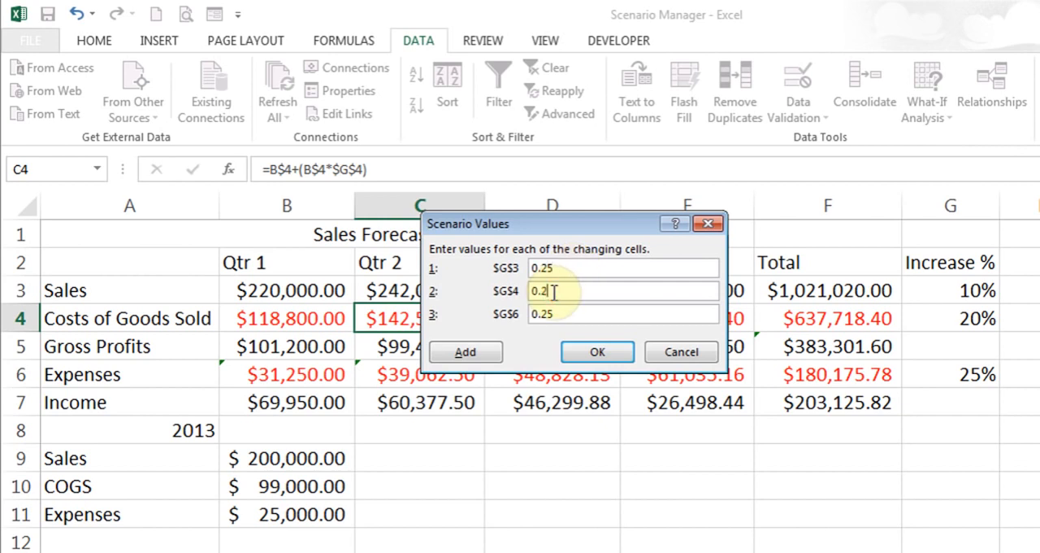
type("2")
key("BackSpace")
key("BackSpace")
type("15")
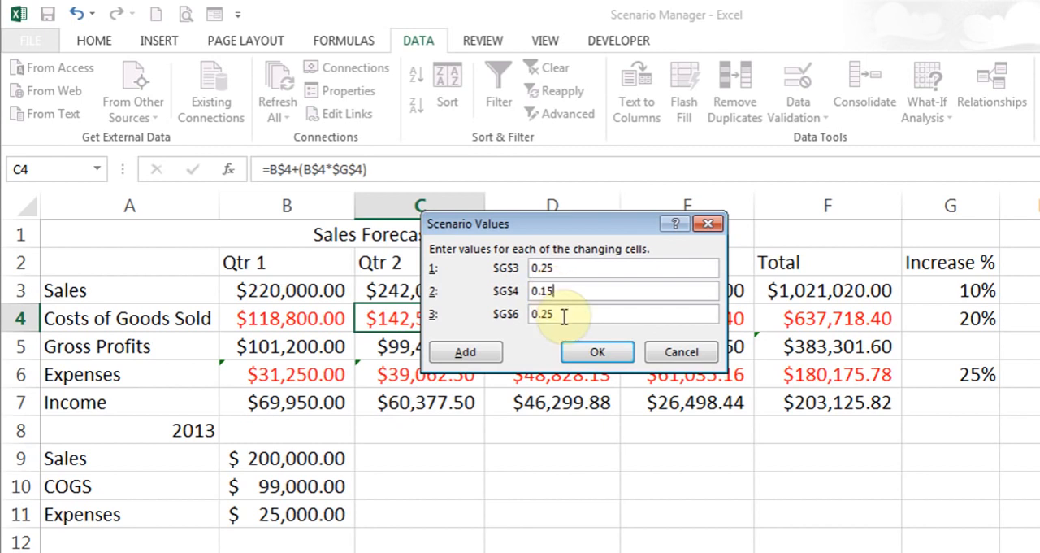
left_click(563, 317)
key("BackSpace")
type("8")
left_click(594, 351)
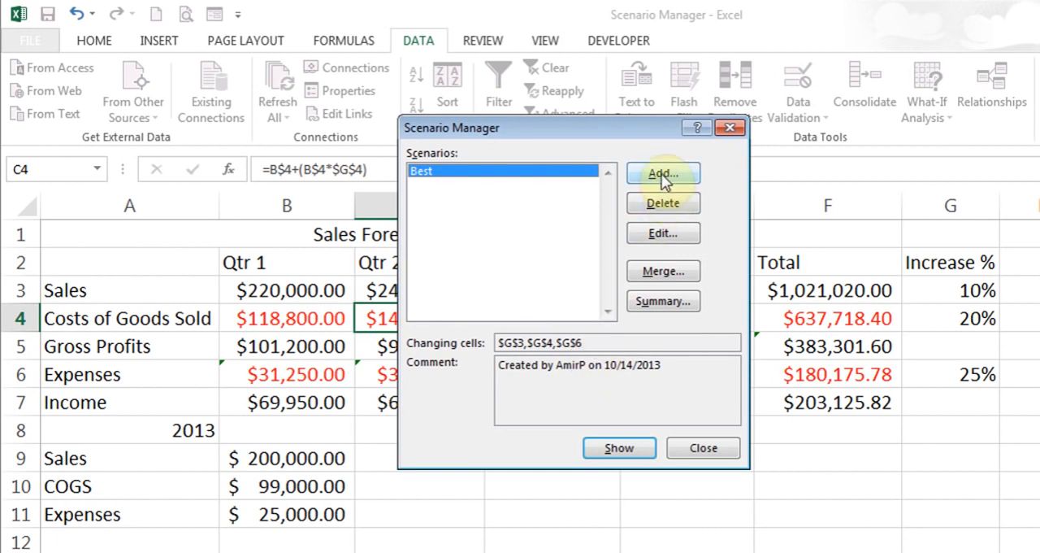
Add a scenario named Worst with the Increase % cells G3, G4 and G6 as its changing cells
left_click(663, 175)
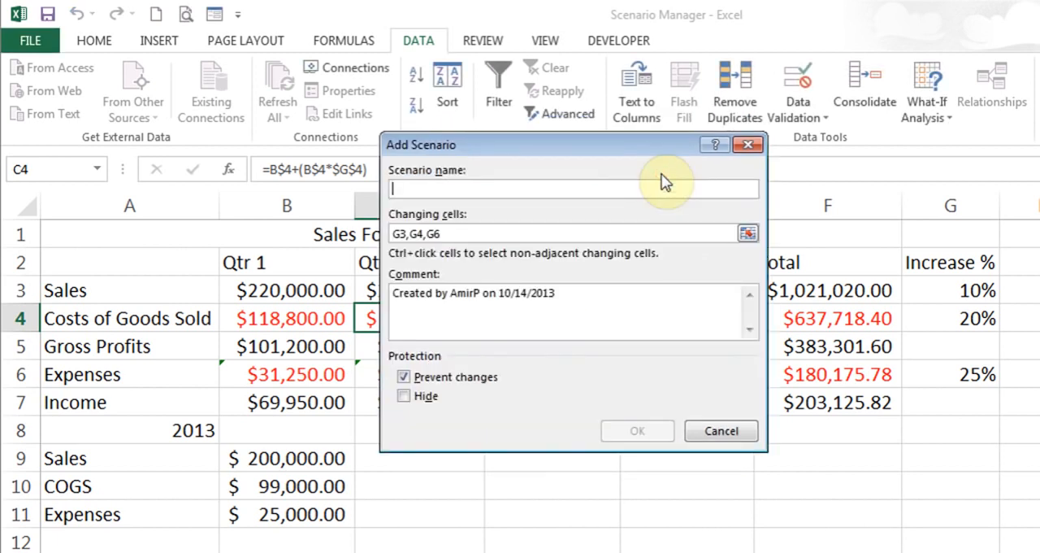
type("Worst")
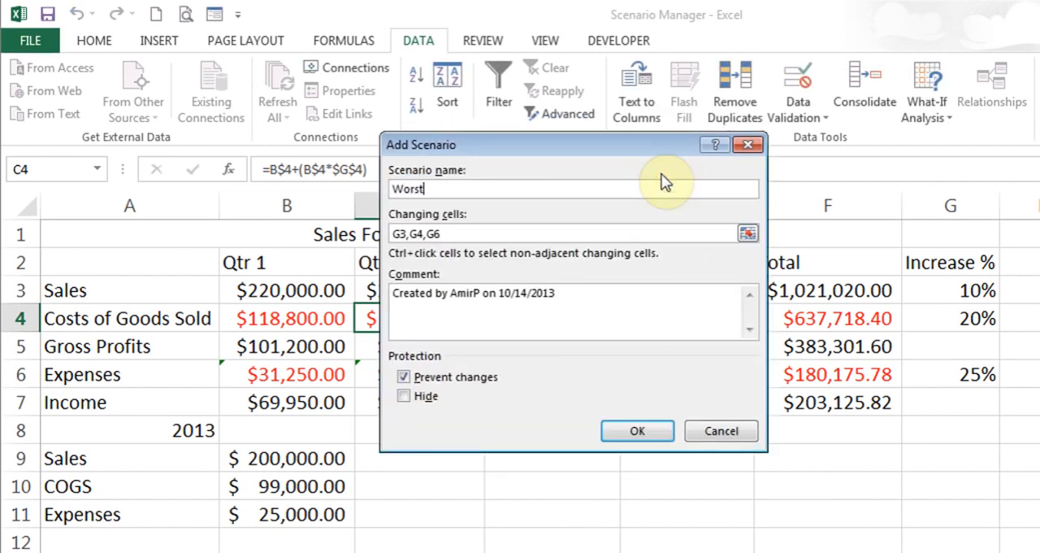
left_click(637, 431)
Set the Worst scenario's values to 0.05 for G3, 0.25 for G4 and 0.30 for G6, and save it
left_click(603, 268)
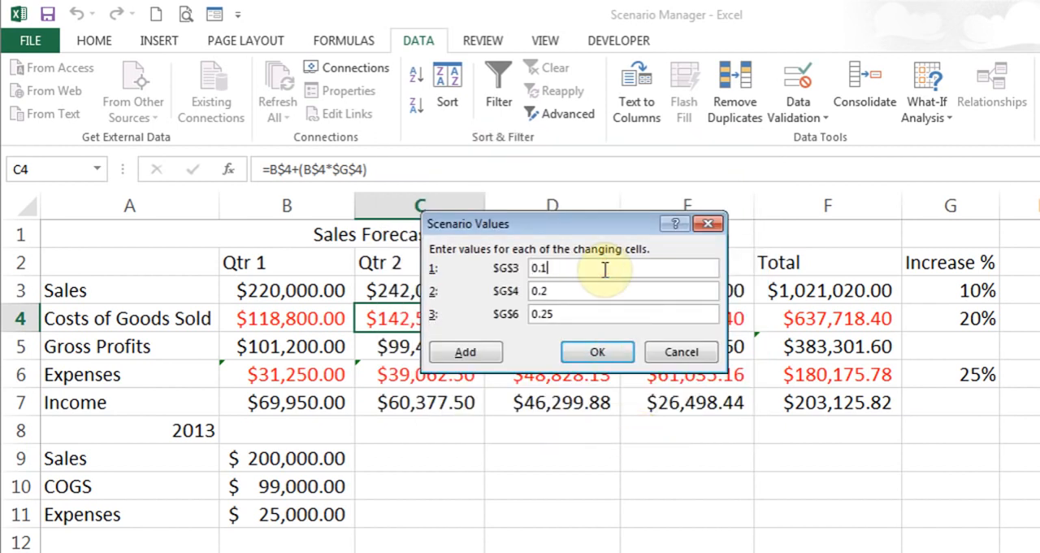
key("BackSpace")
type("05")
left_click(552, 290)
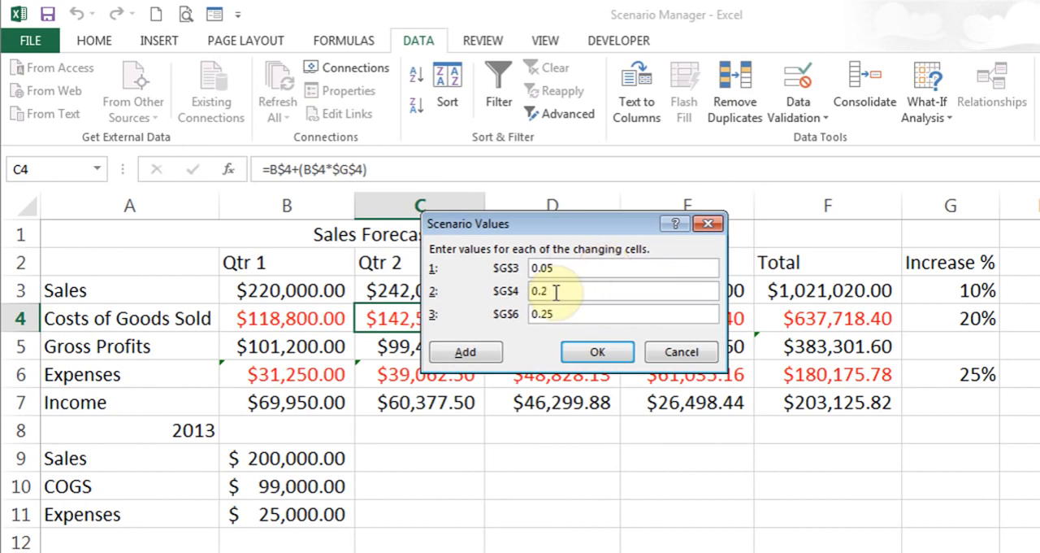
key("BackSpace")
type("25")
left_click(564, 313)
key("BackSpace")
key("BackSpace")
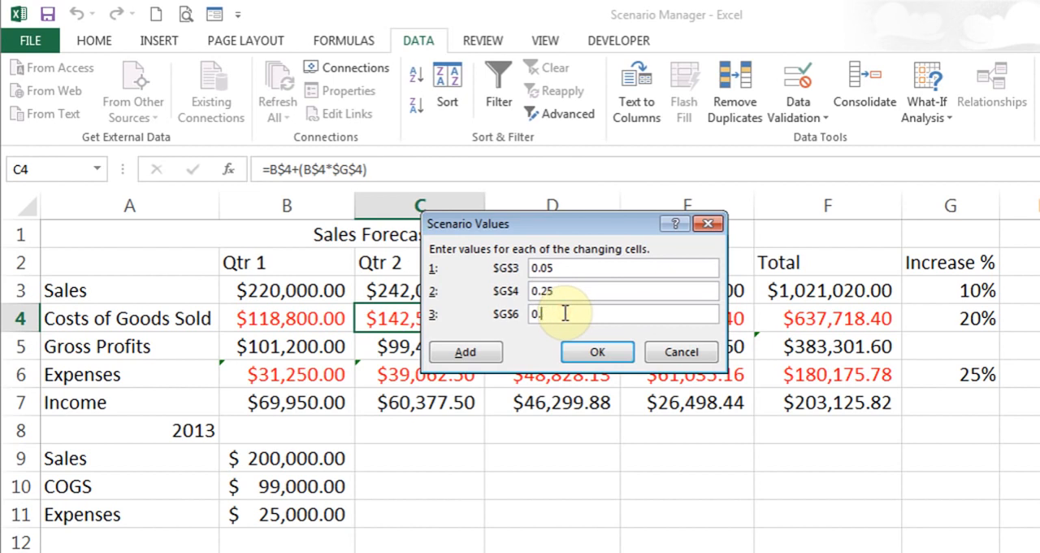
type("30")
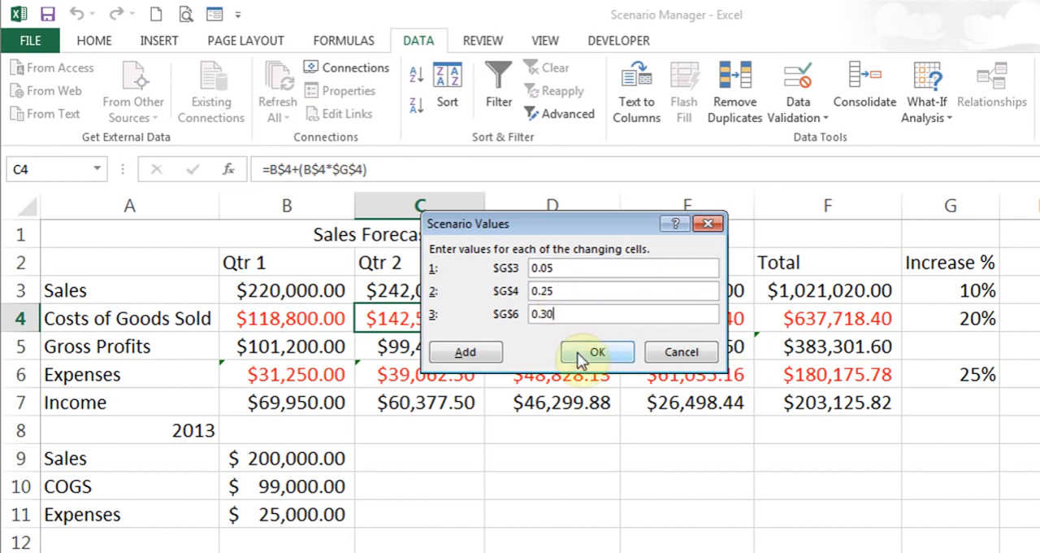
left_click(578, 355)
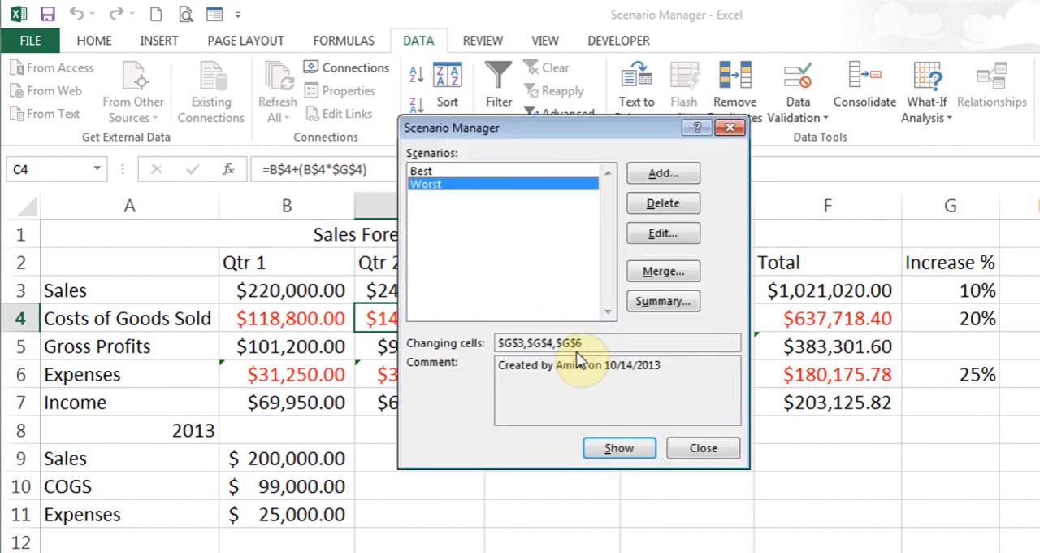
Add a scenario named OK with the same changing cells G3, G4 and G6
left_click(668, 175)
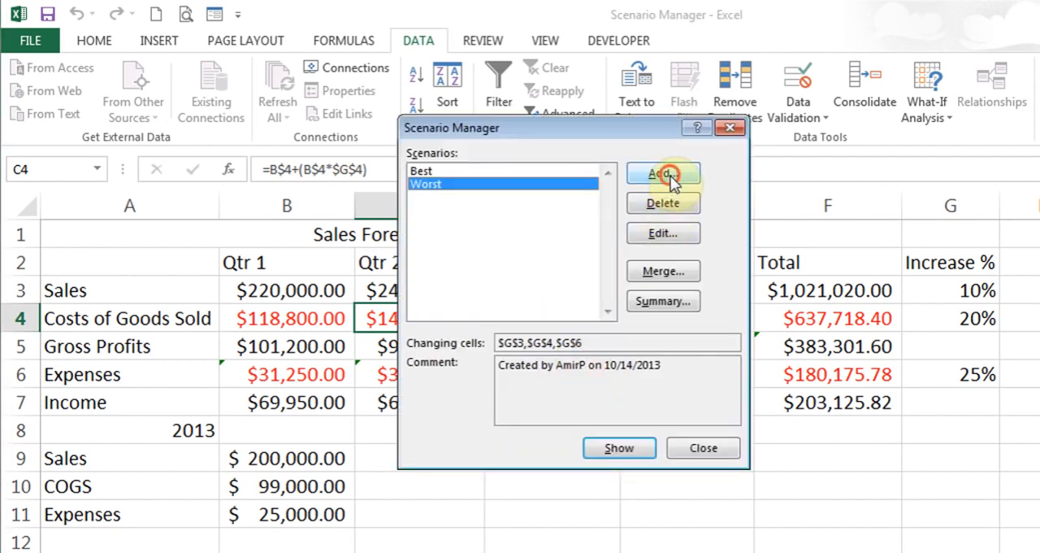
type("OK")
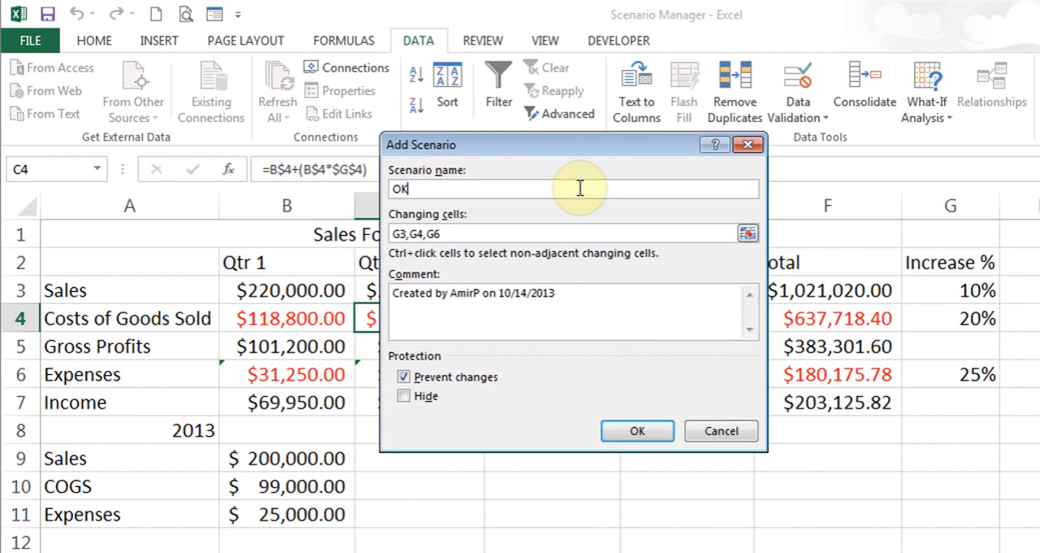
left_click(664, 430)
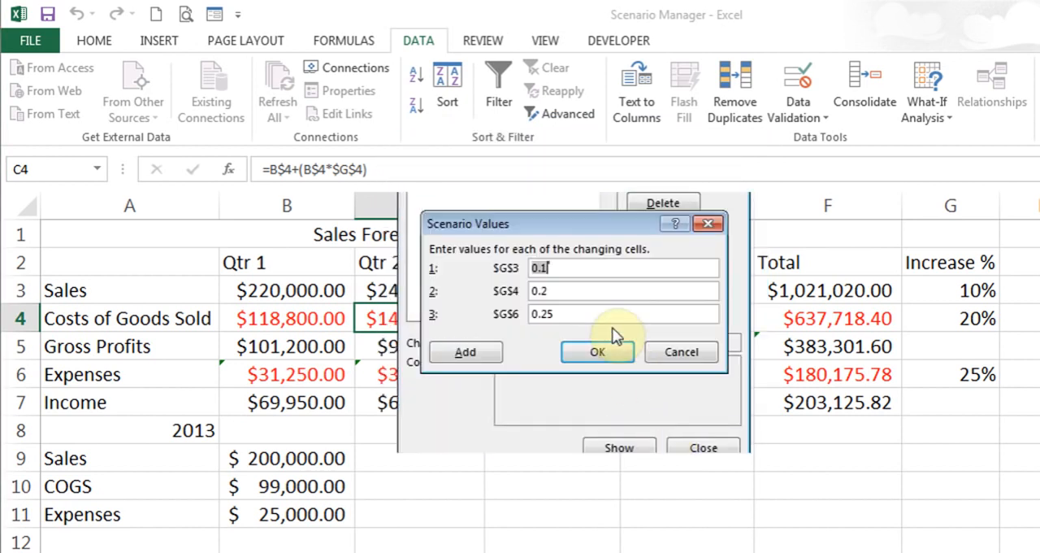
Set the OK scenario's values to 0.12 for G3, 0.18 for G4 and 0.26 for G6, and close Scenario Manager
left_click(573, 271)
type("2")
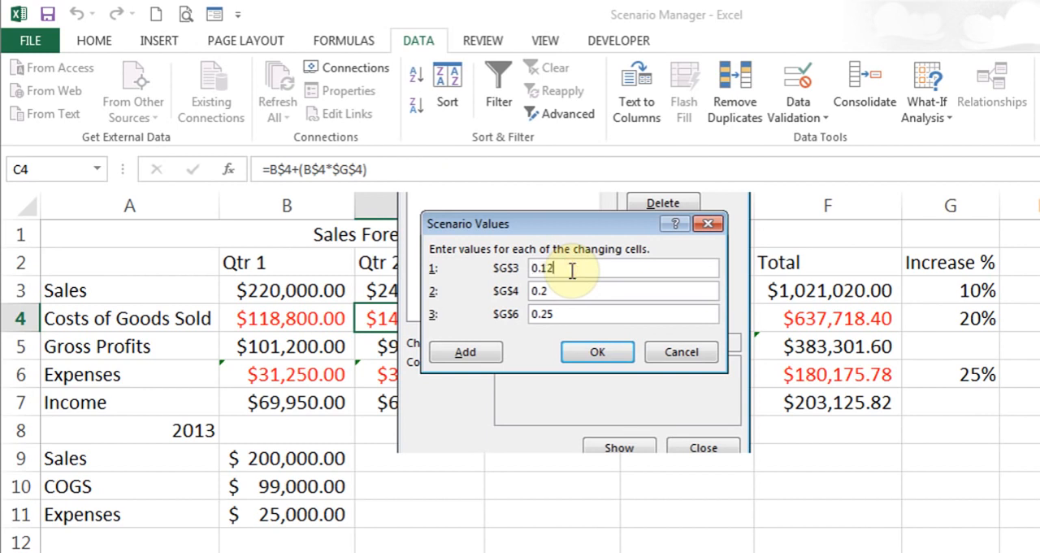
left_click(558, 291)
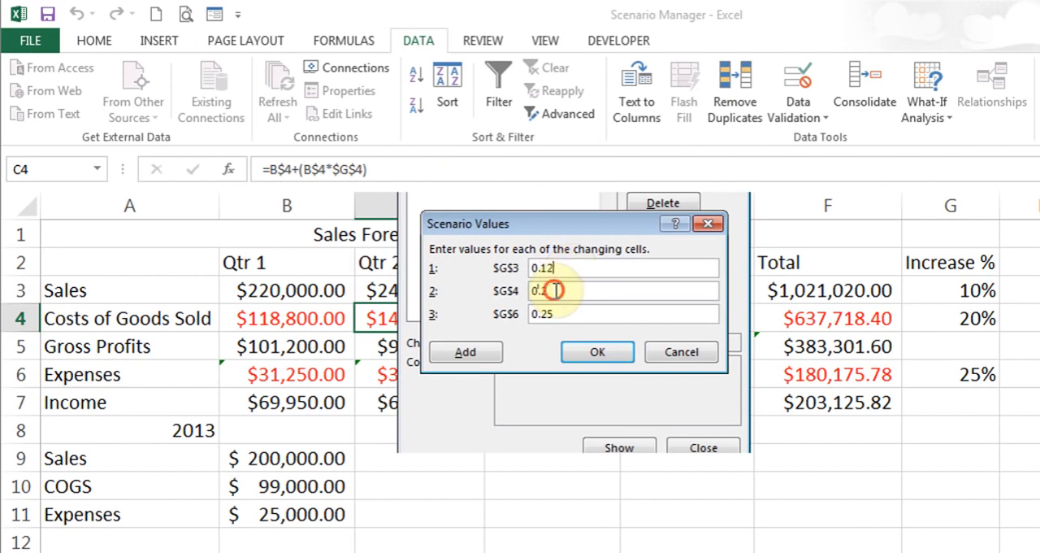
key("BackSpace")
type("18")
left_click(558, 317)
key("BackSpace")
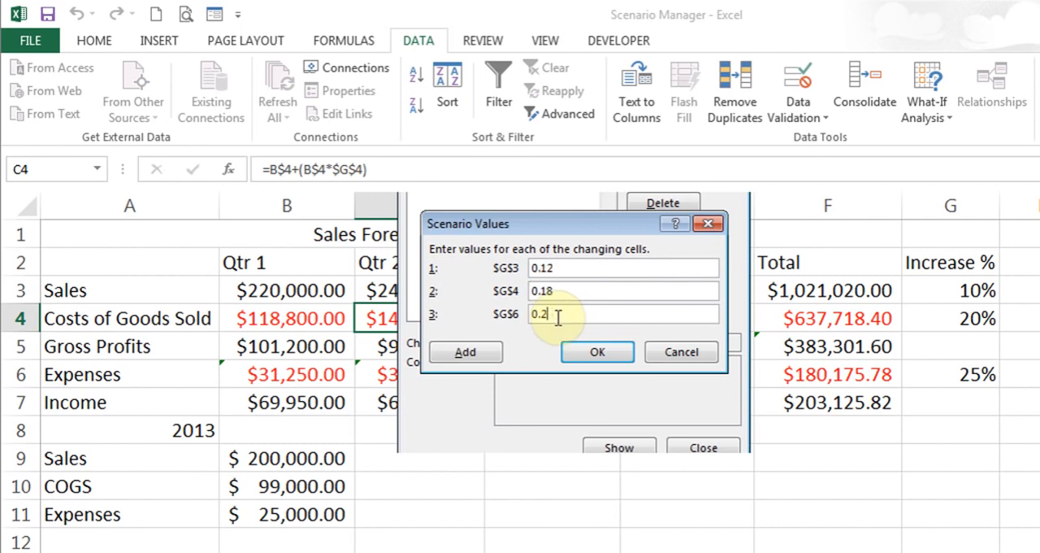
left_click(601, 357)
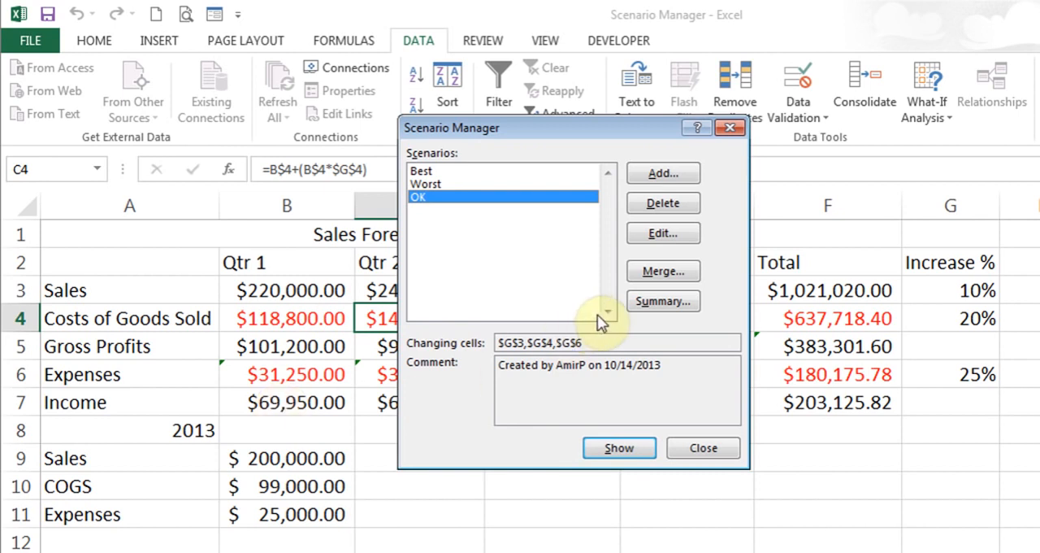
left_click(706, 451)
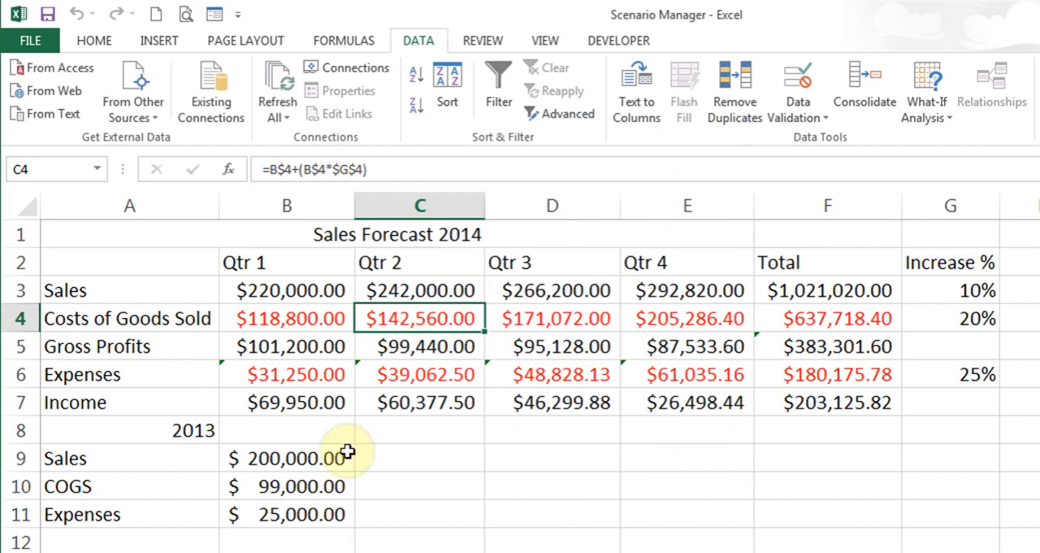
Name the Qtr 1 Income cell B7 qtr1_Income
left_click(304, 402)
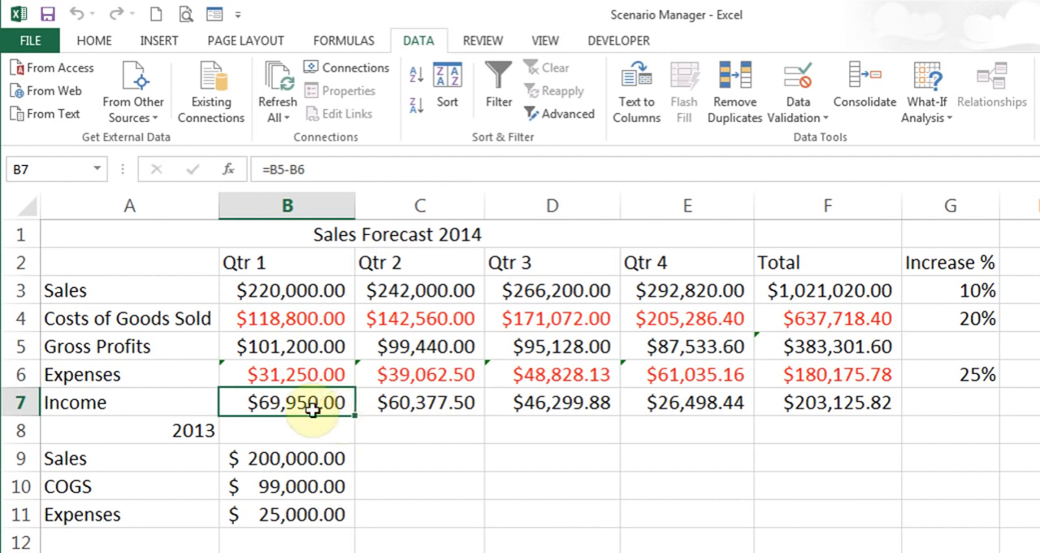
left_click(57, 173)
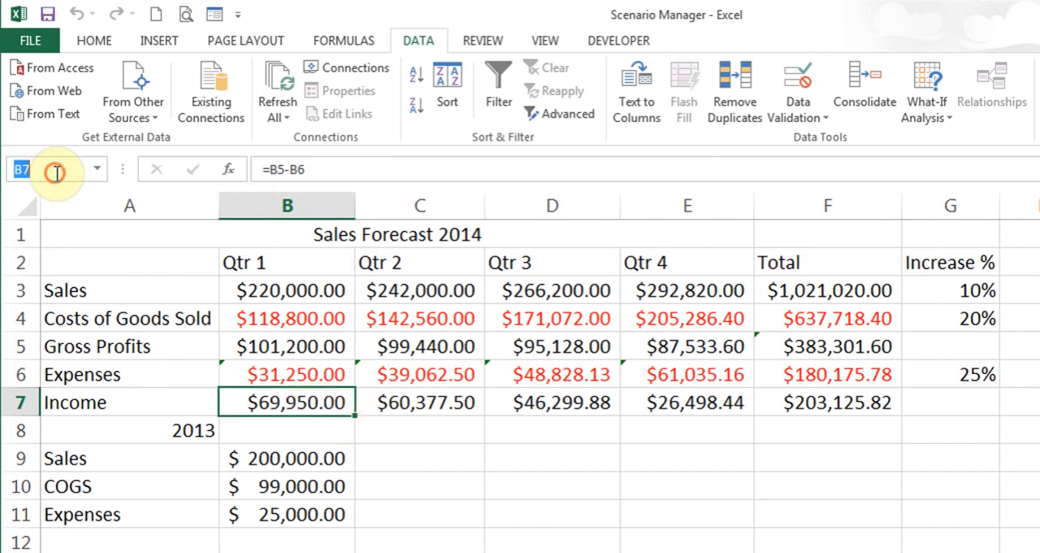
type("qtr1_Income")
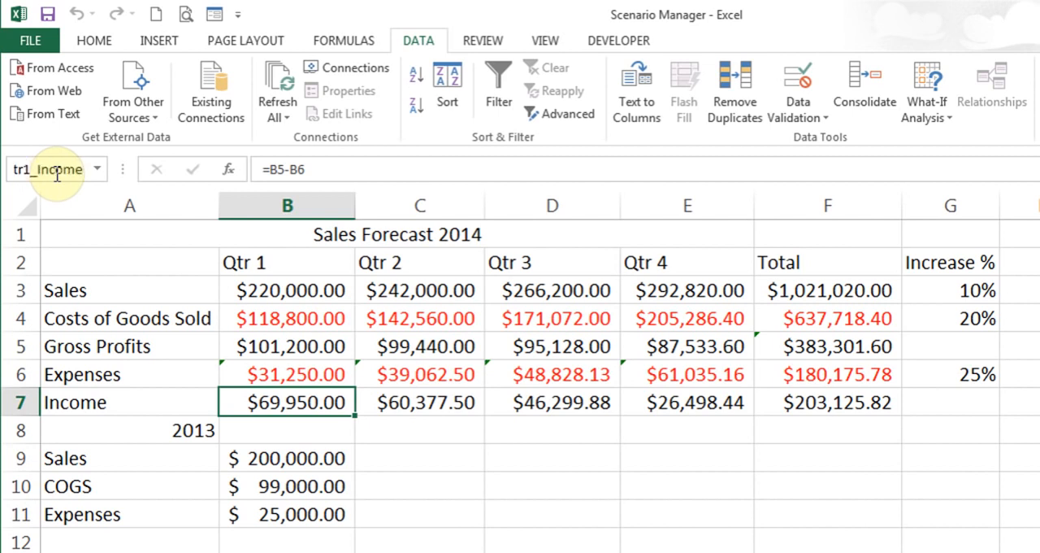
key("Return")
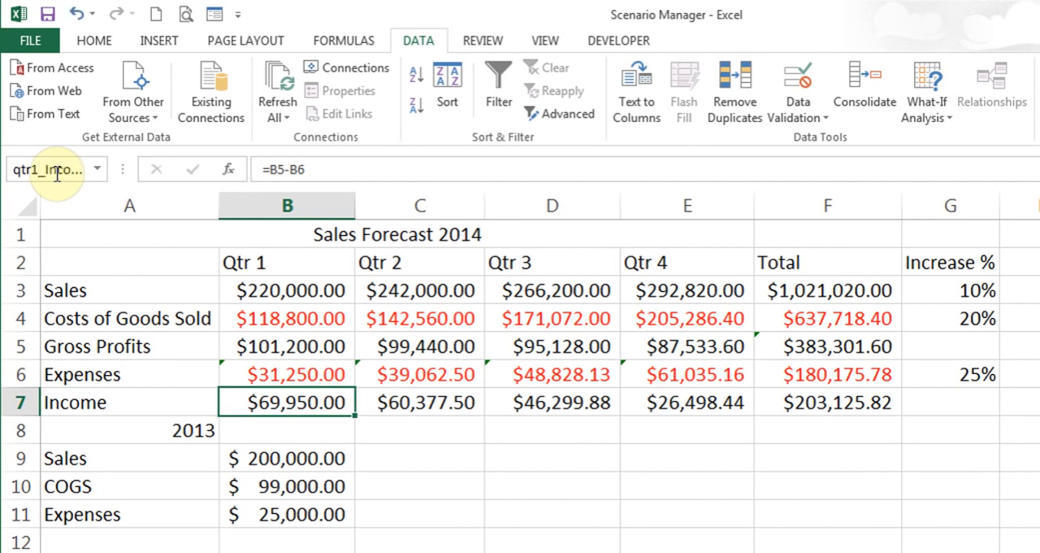
Name the Qtr 2 Income cell C7 qtr2_Income and check the names of the Income cells D7 to F7
left_click(404, 406)
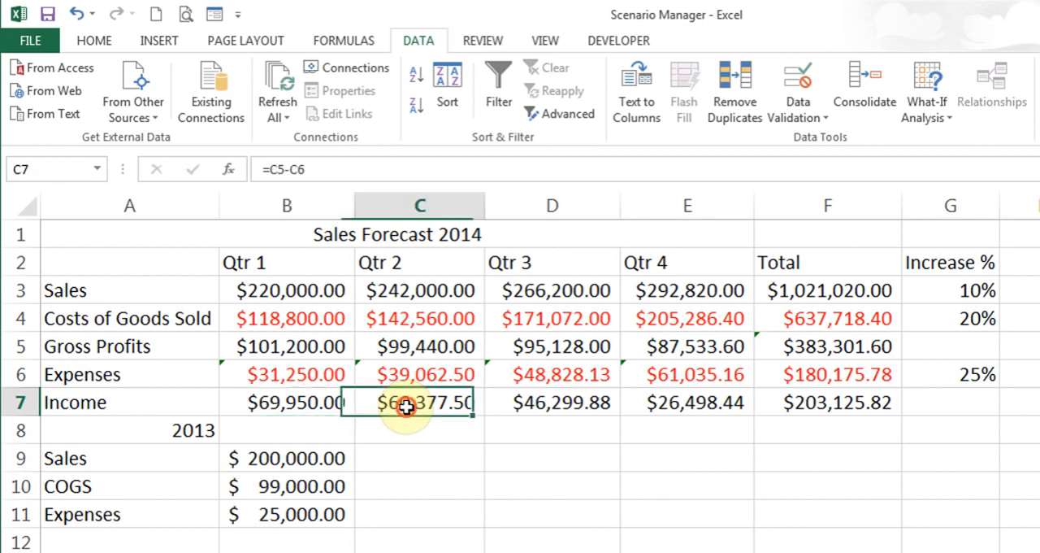
left_click(57, 177)
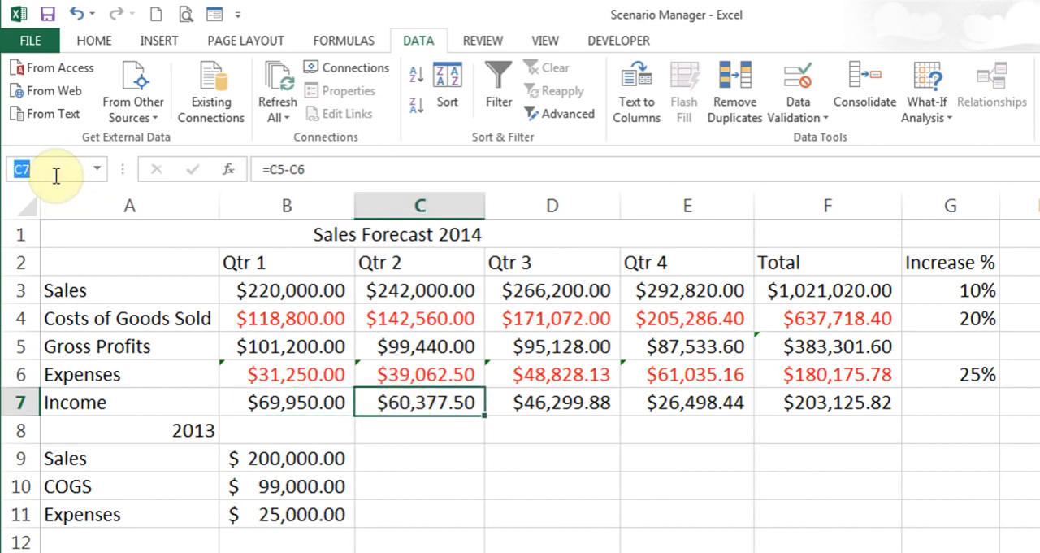
type("tr")
type("qtr")
type("1")
key("BackSpace")
type("2_Income")
key("Return")
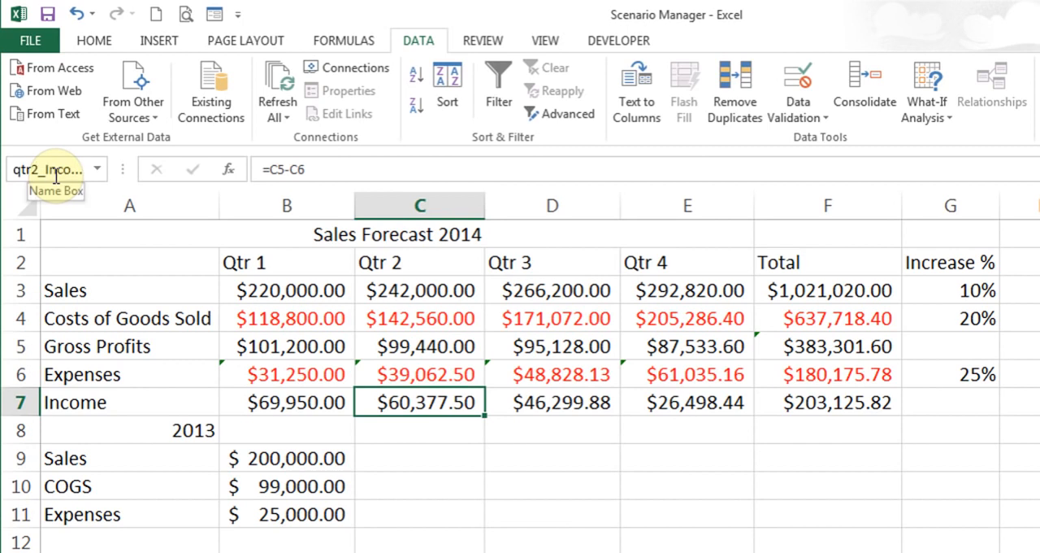
key("Right")
key("Right")
key("Right")
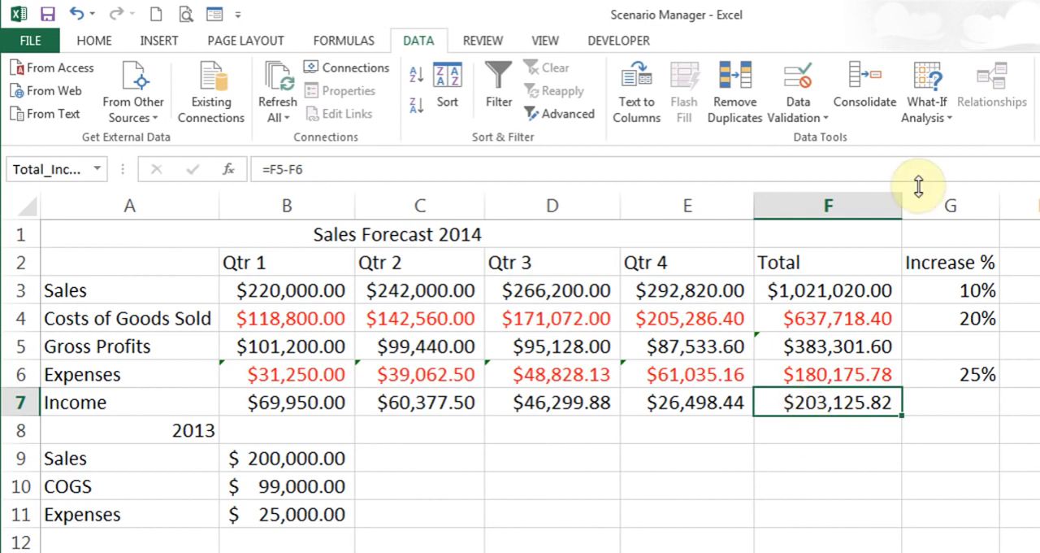
Create a scenario summary report of the sales forecast scenarios with the Income cells B7:F7 as result cells
left_click(937, 116)
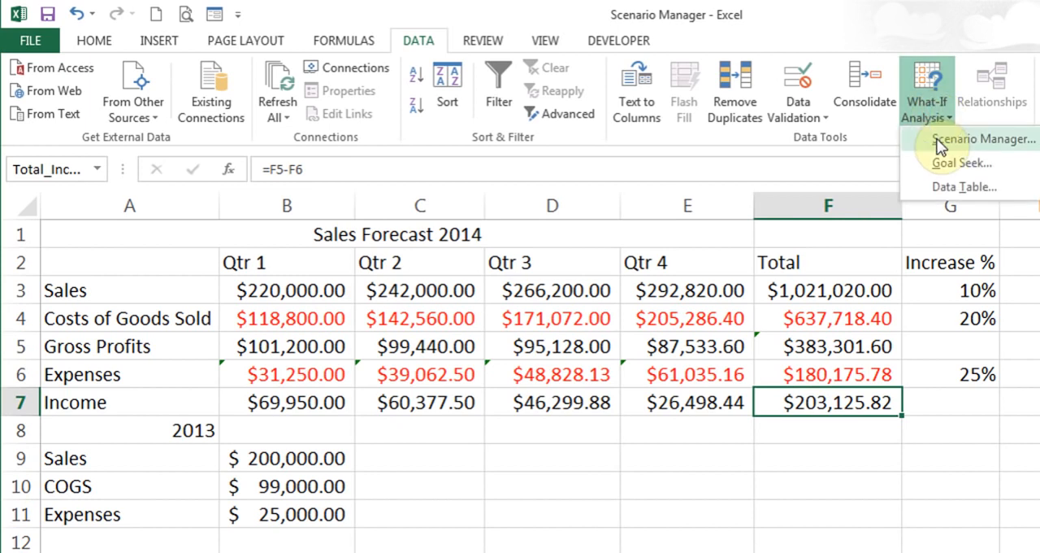
left_click(968, 139)
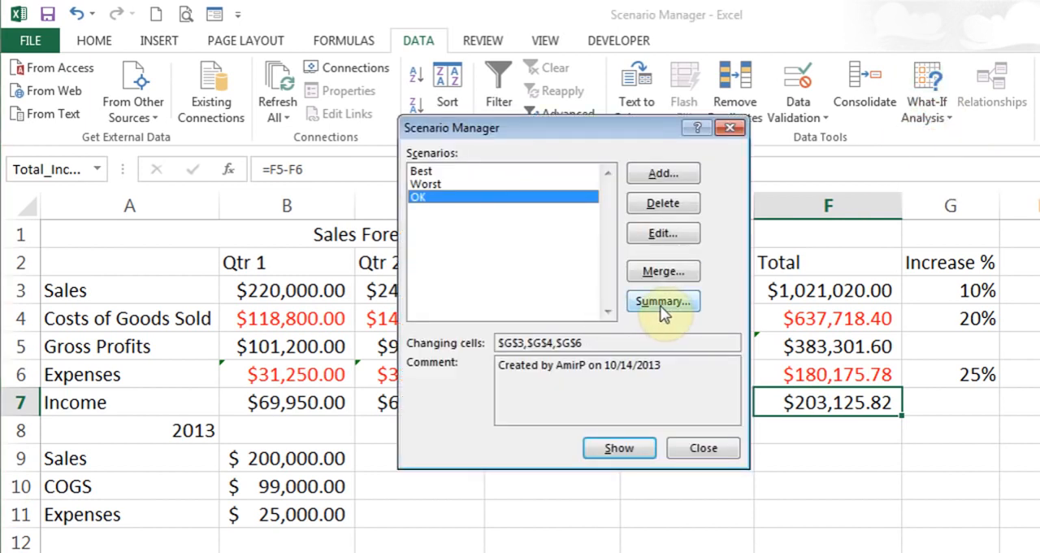
left_click(663, 307)
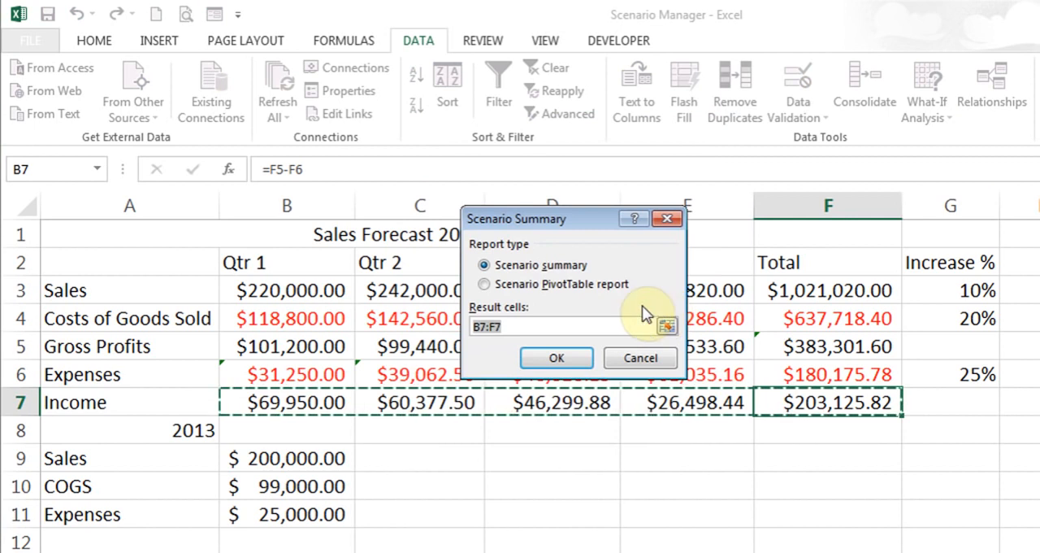
left_click(281, 401)
left_click_drag(299, 412, 851, 402)
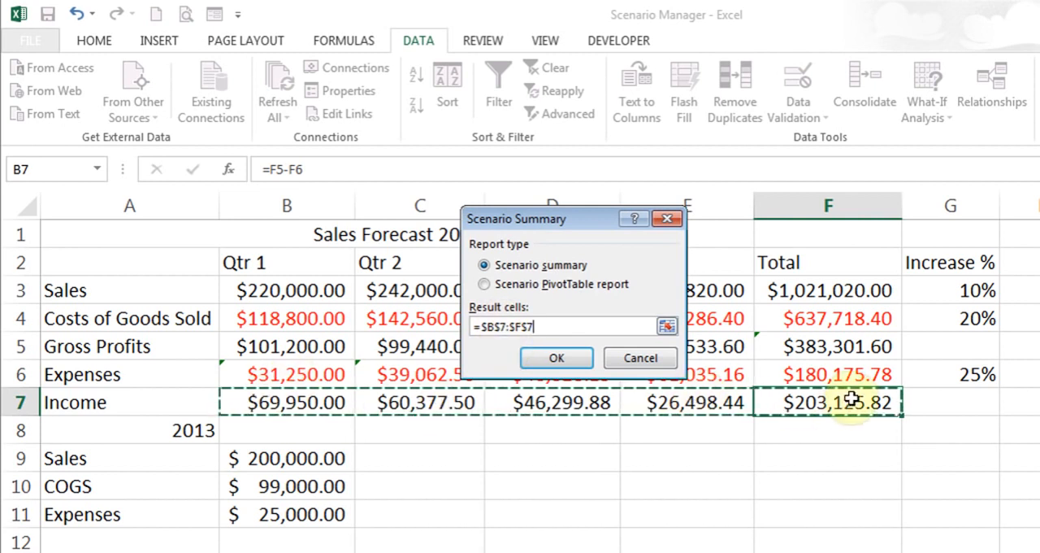
left_click(543, 359)
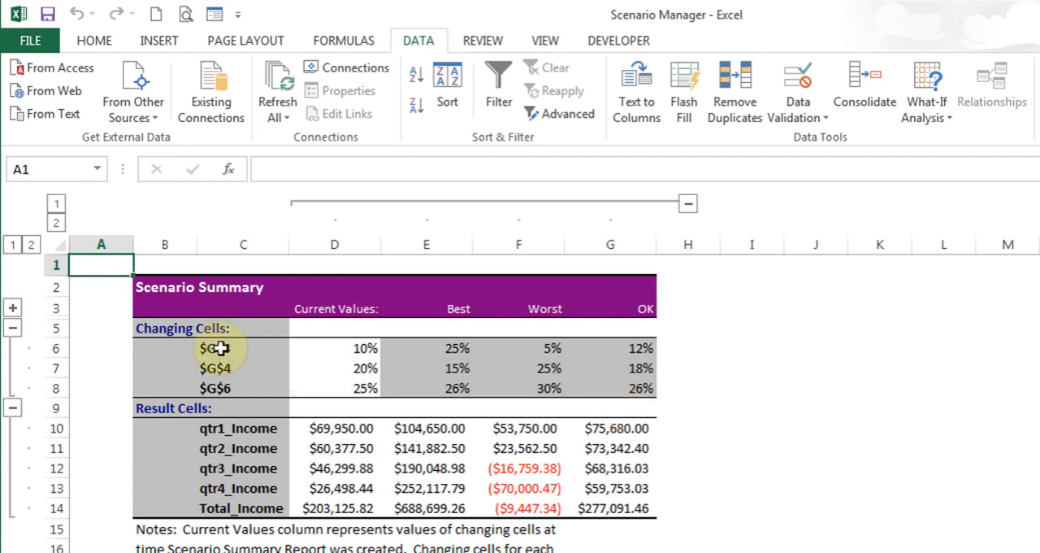
left_click(267, 349)
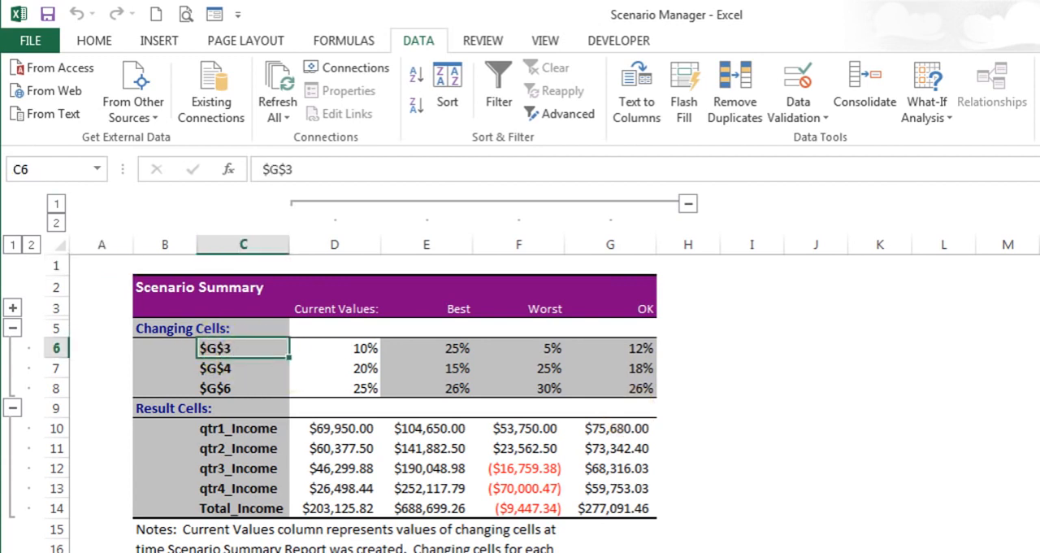
Go to the Solver sheet and examine the burger prices, quantities, subtotals, total revenue formula and maximum-burger constraints
key("ctrl+Page_Down")
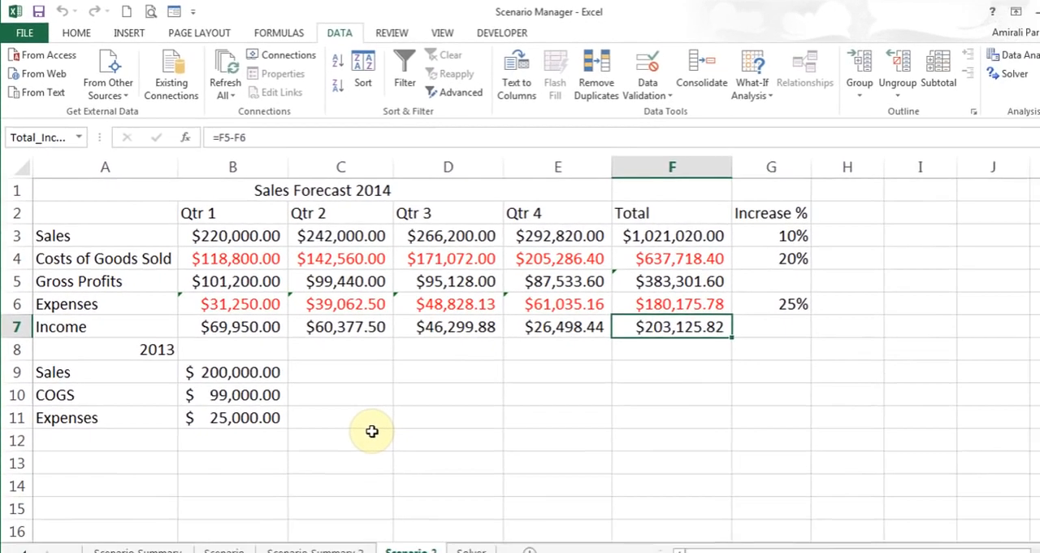
key("ctrl+Page_Down")
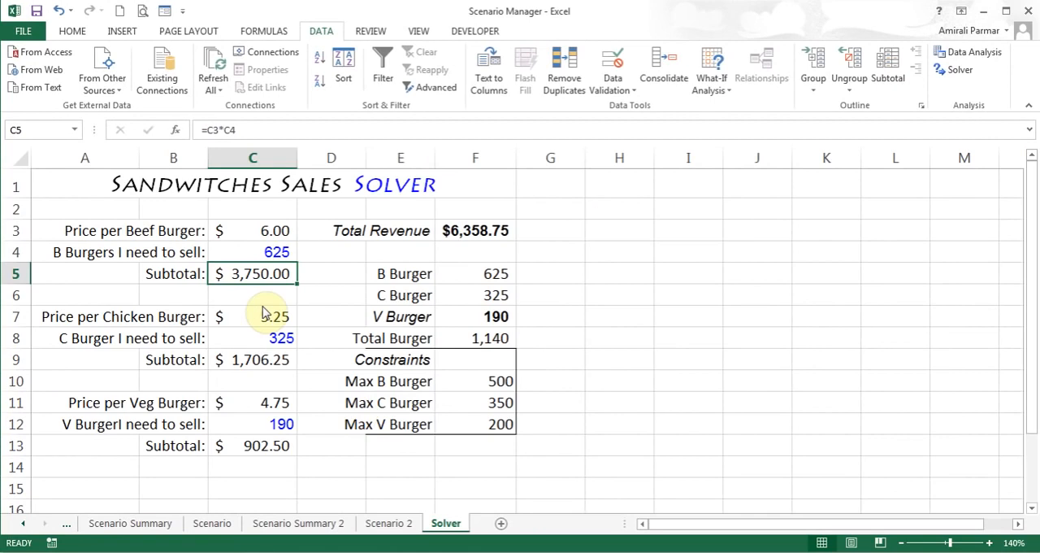
left_click(86, 197)
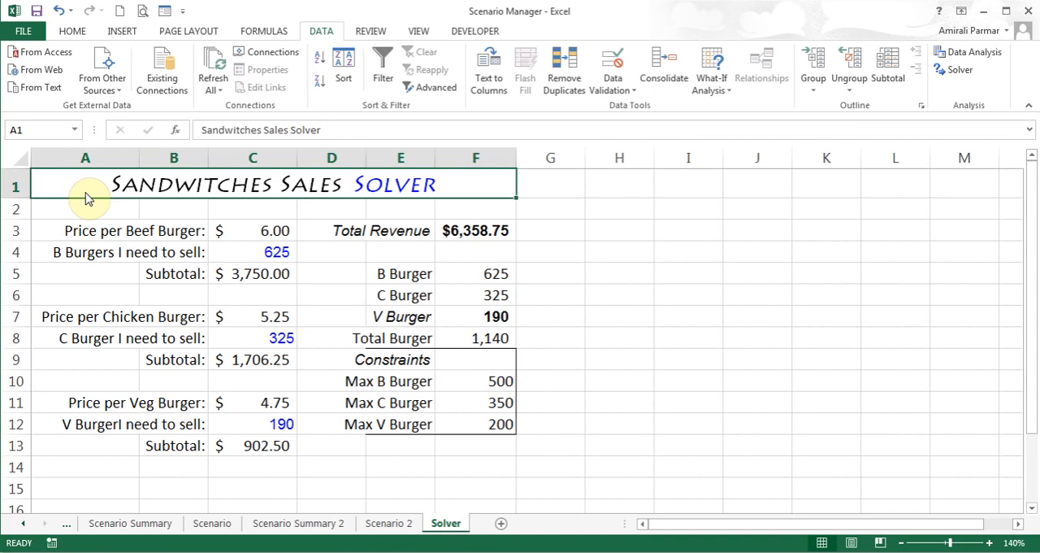
left_click(270, 235)
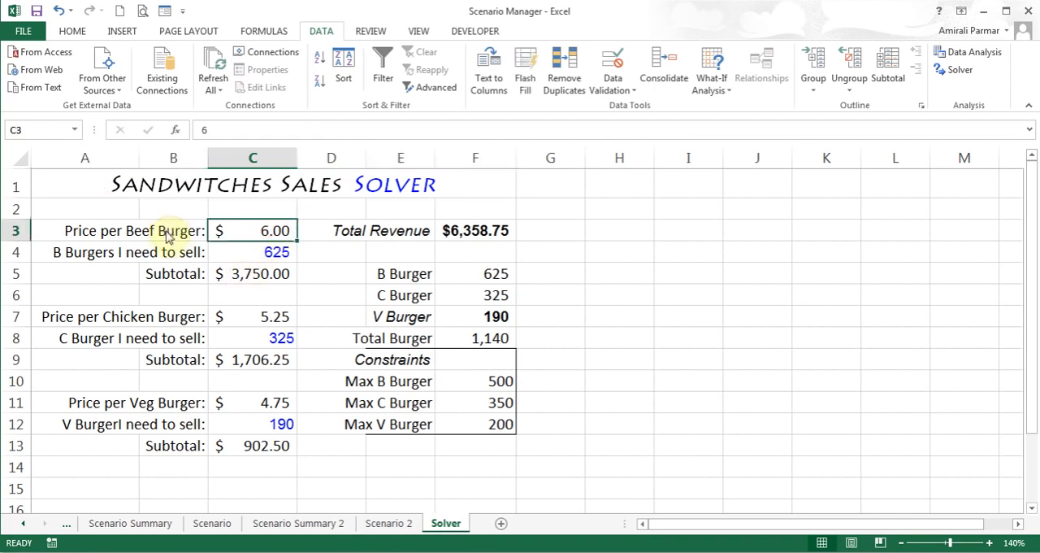
left_click(251, 255)
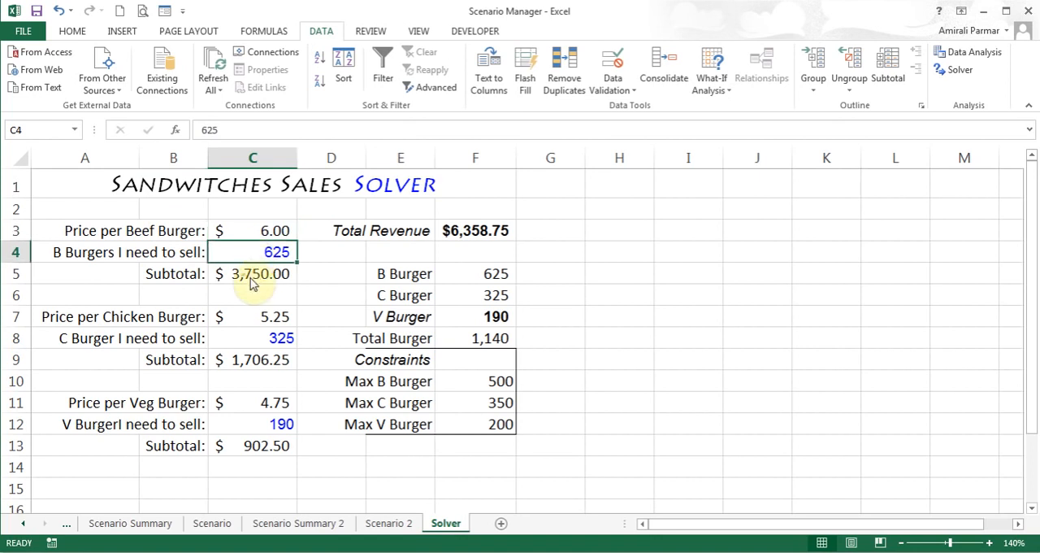
left_click(252, 280)
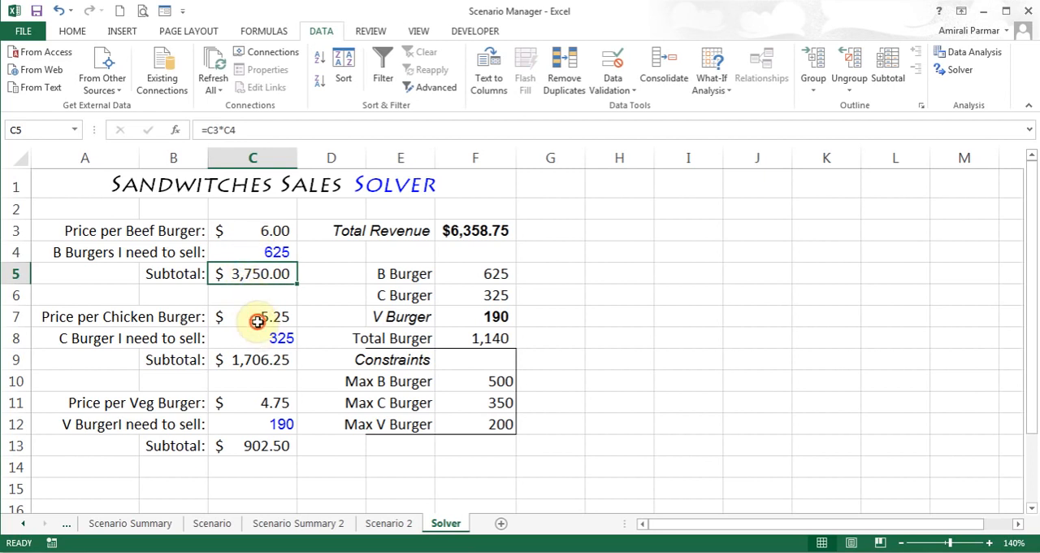
left_click(255, 318)
left_click(253, 337)
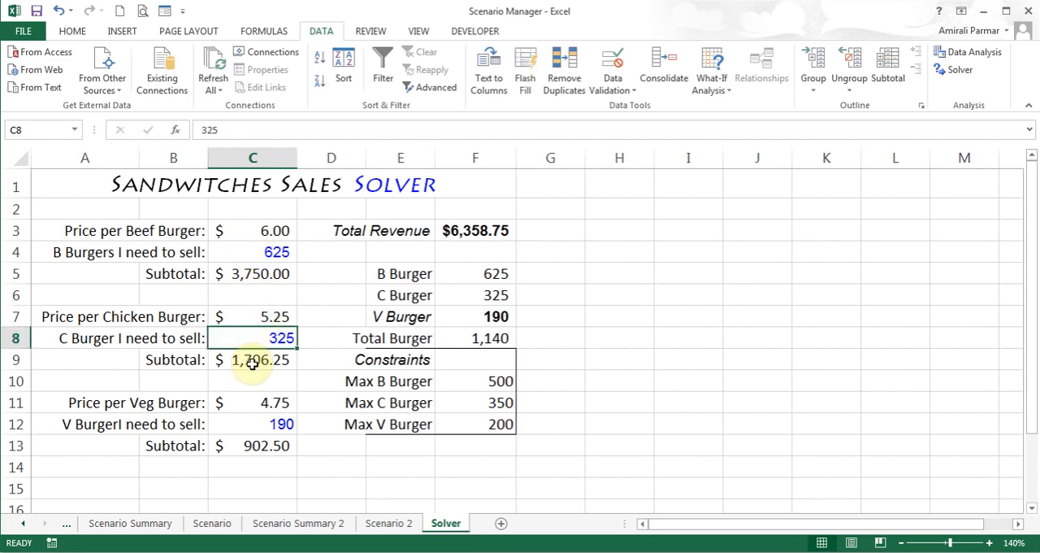
left_click(263, 402)
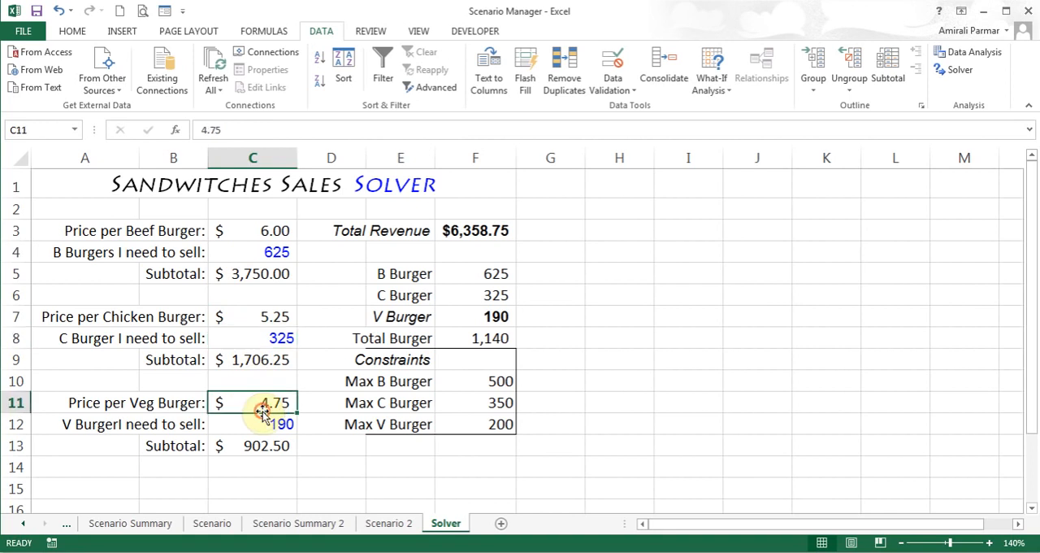
left_click(475, 231)
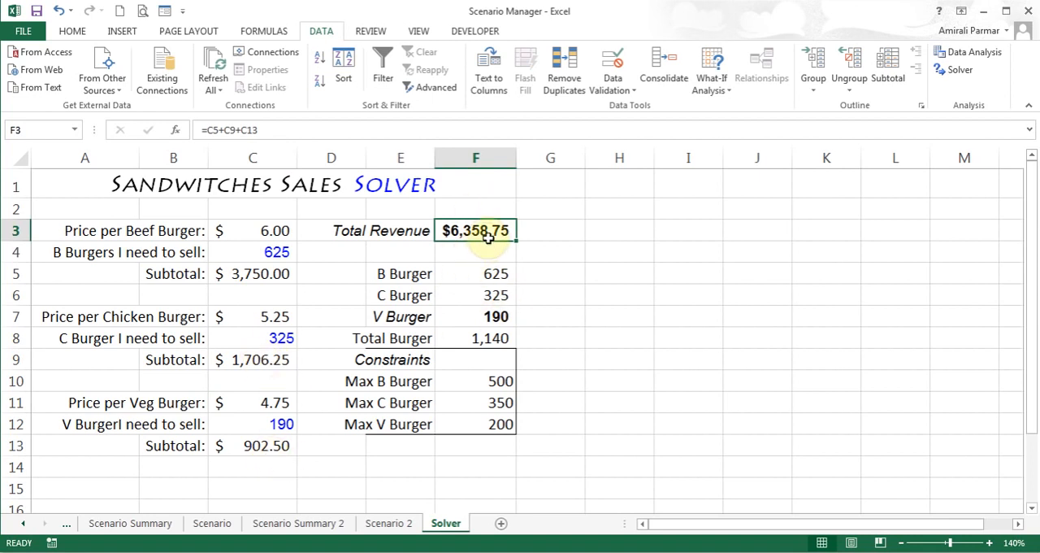
left_click_drag(476, 271, 475, 328)
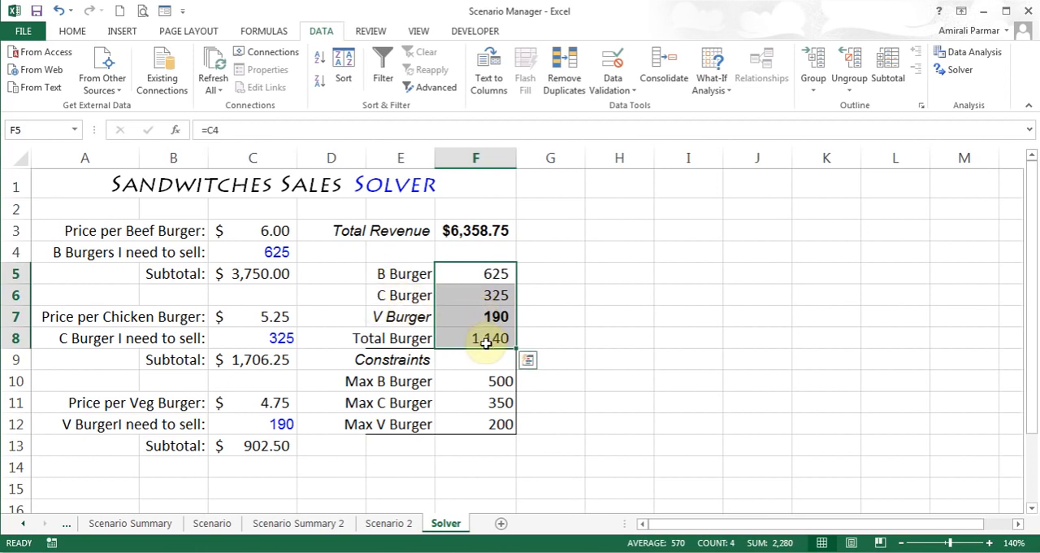
left_click(474, 385)
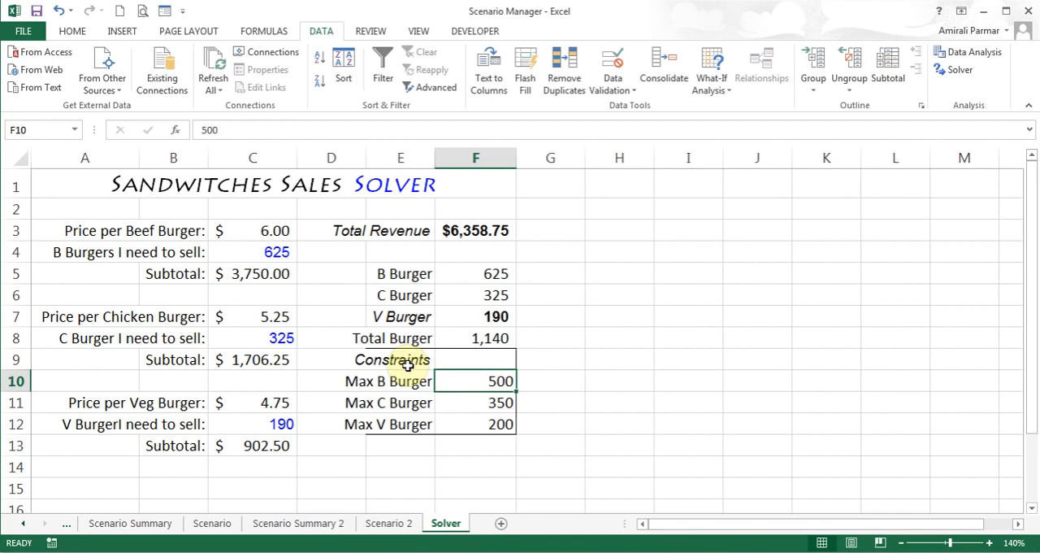
left_click(468, 403)
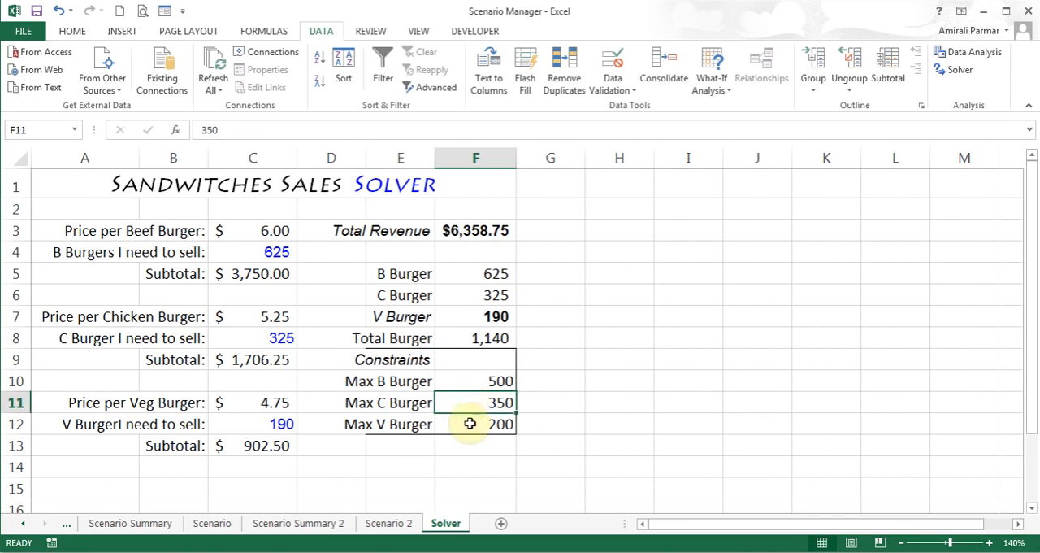
Name the Max B Burger constraint cell F10 MaxBurger
left_click(473, 381)
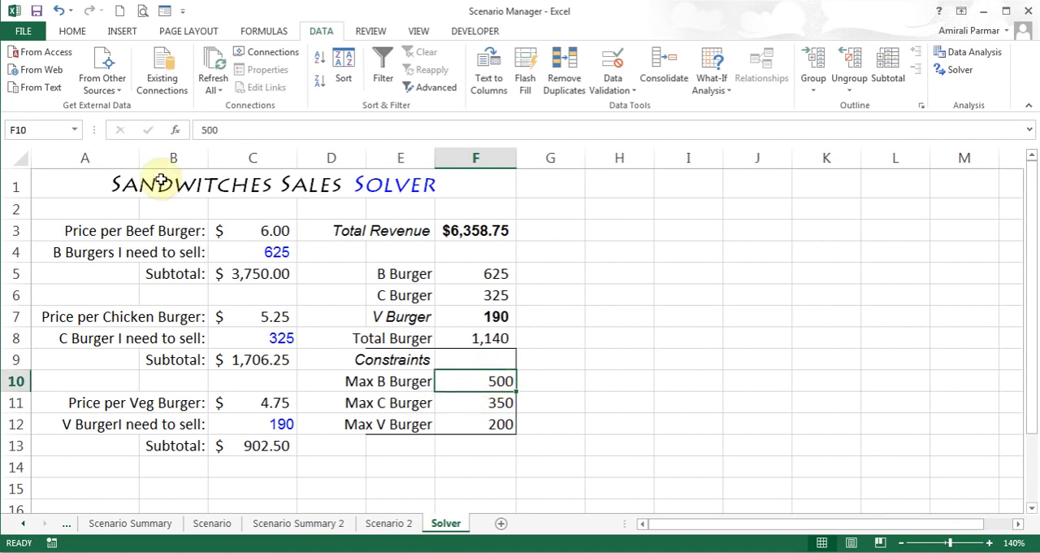
left_click(45, 131)
type("MaxBurger")
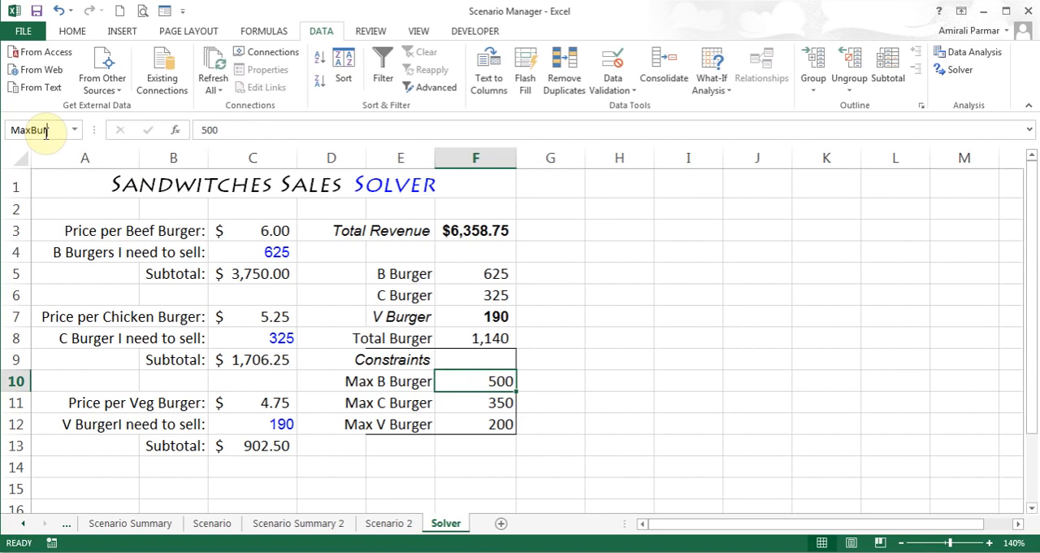
key("Return")
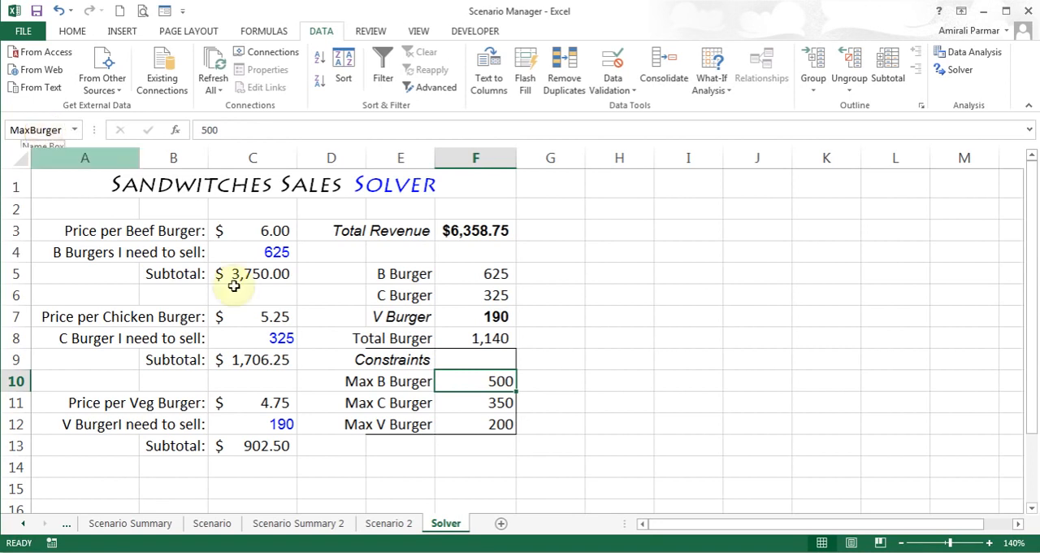
Name the Max C Burger constraint cell F11 MaxChicken
left_click(504, 400)
left_click(51, 130)
type("MaxChicken")
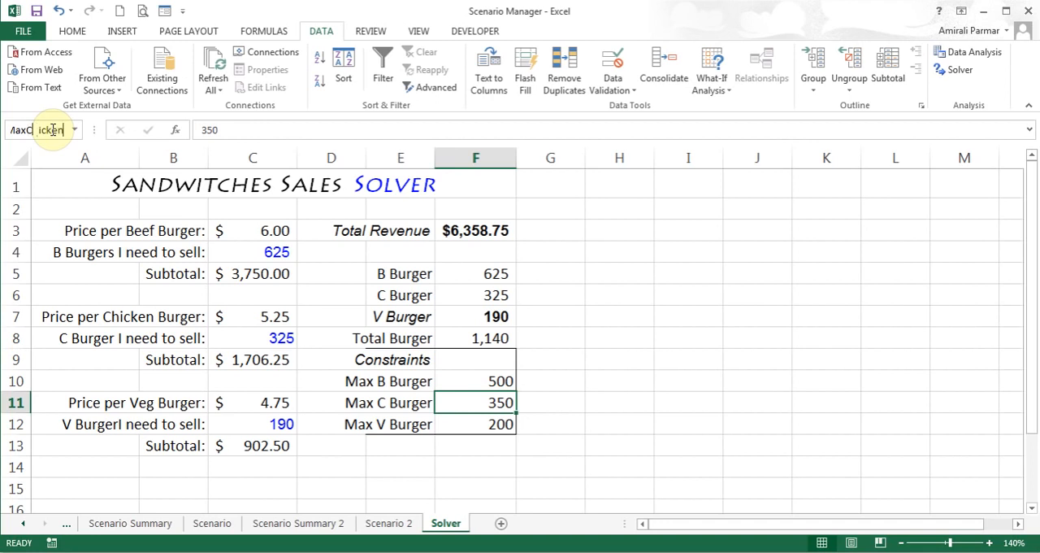
key("Return")
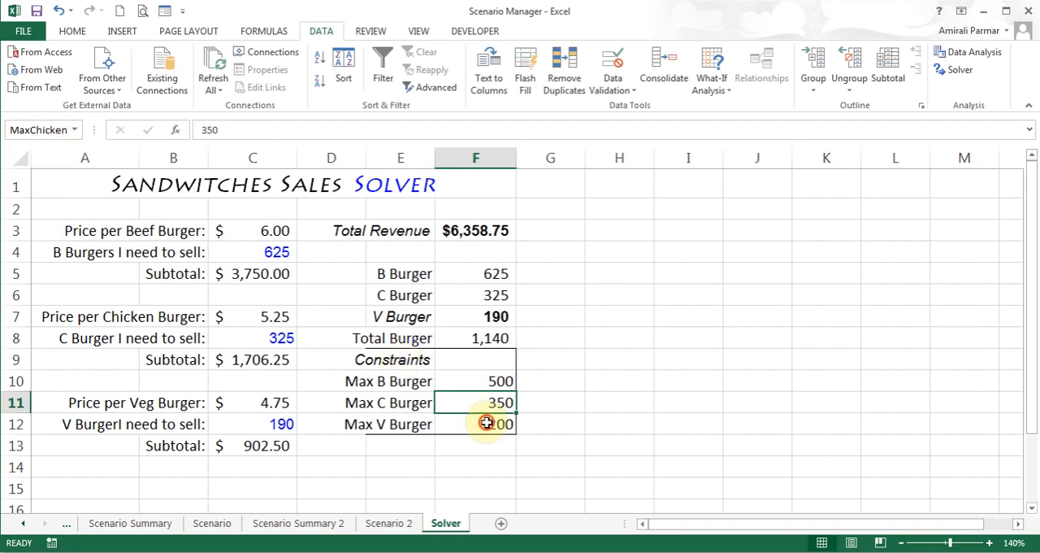
Name the Max V Burger constraint cell F12 MaxVeg
left_click(488, 420)
left_click(40, 127)
type("MaxVeg")
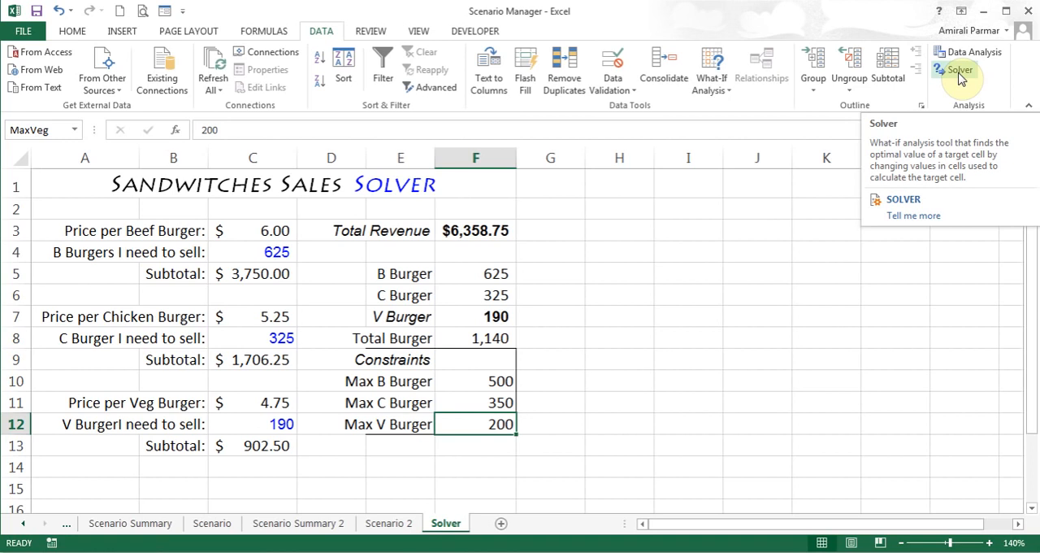
Check in the Excel Add-ins list whether the Solver Add-in is enabled, and close the list
left_click(29, 37)
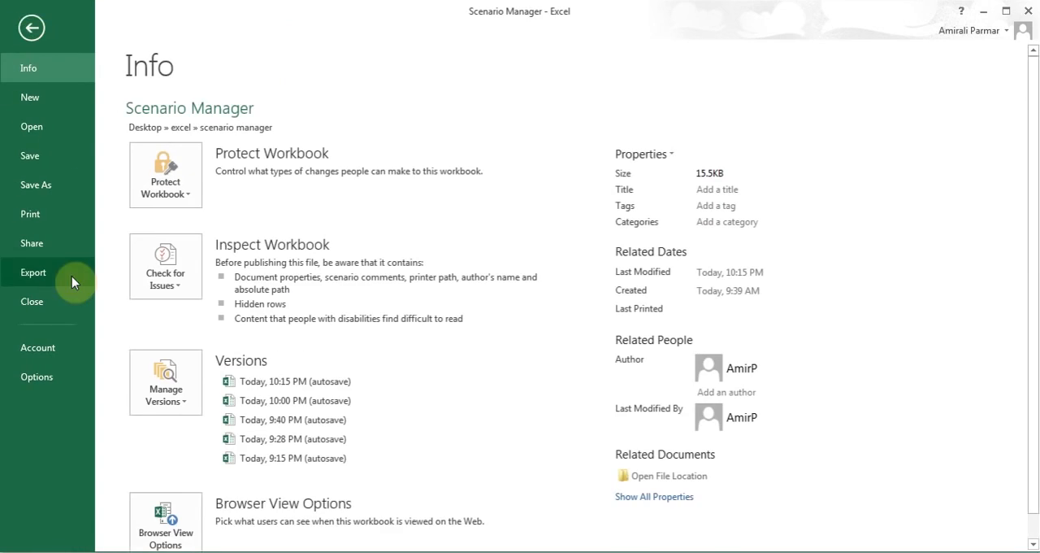
left_click(49, 380)
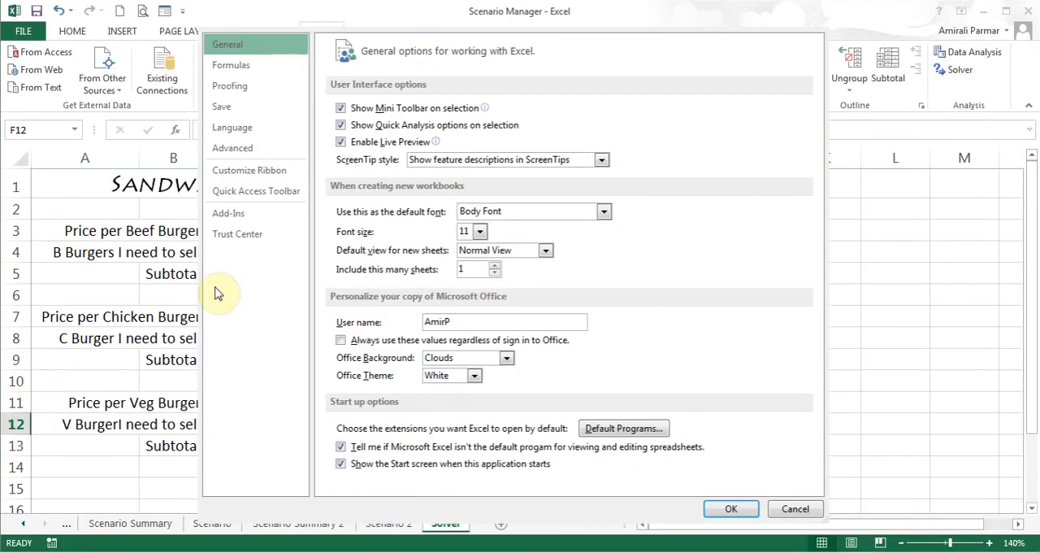
left_click(238, 218)
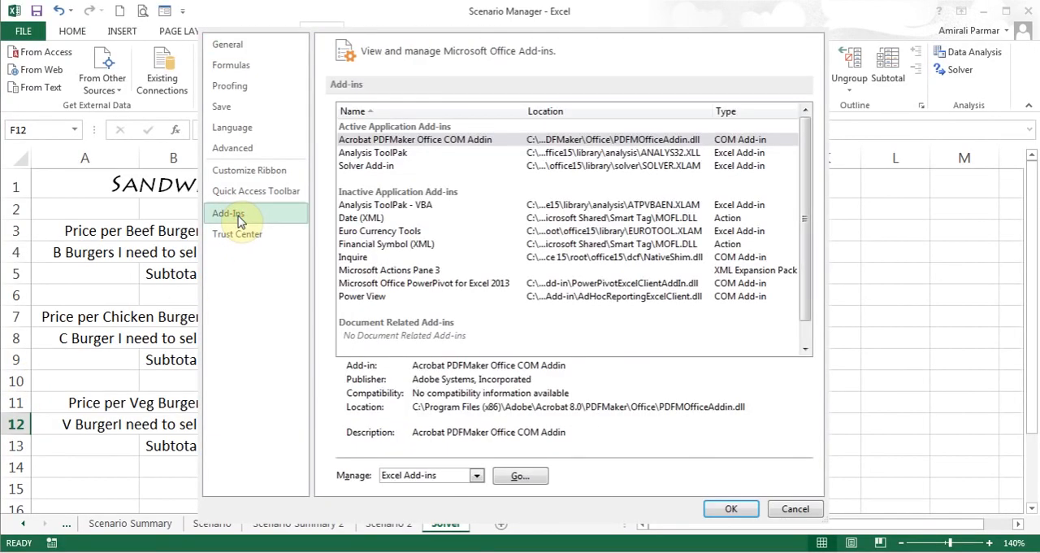
left_click(397, 207)
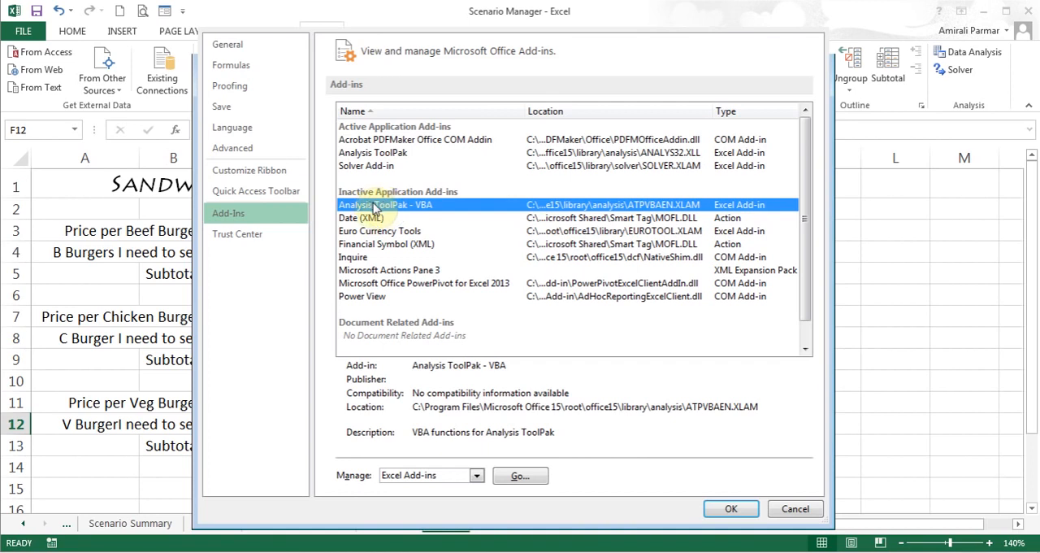
left_click(521, 476)
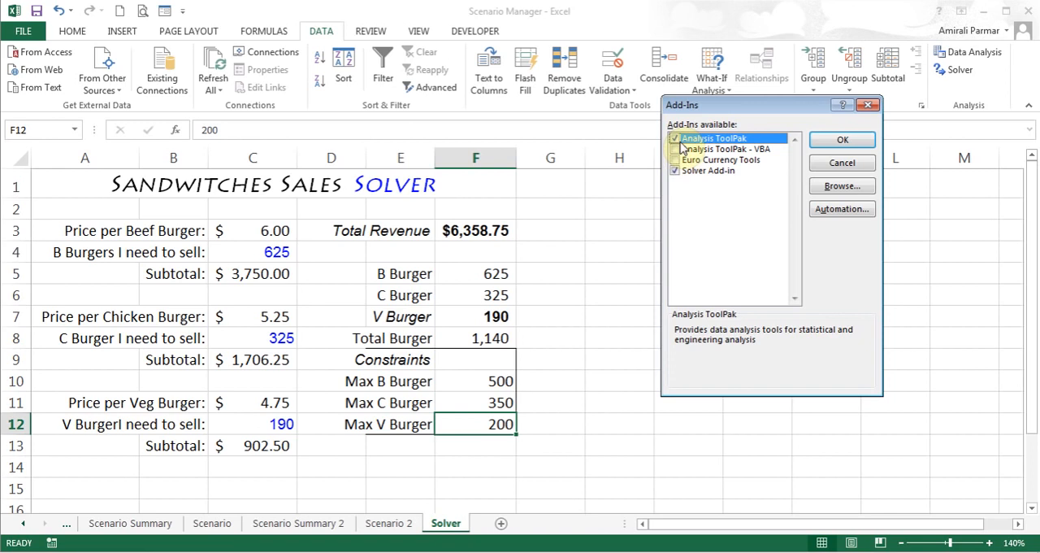
left_click(868, 107)
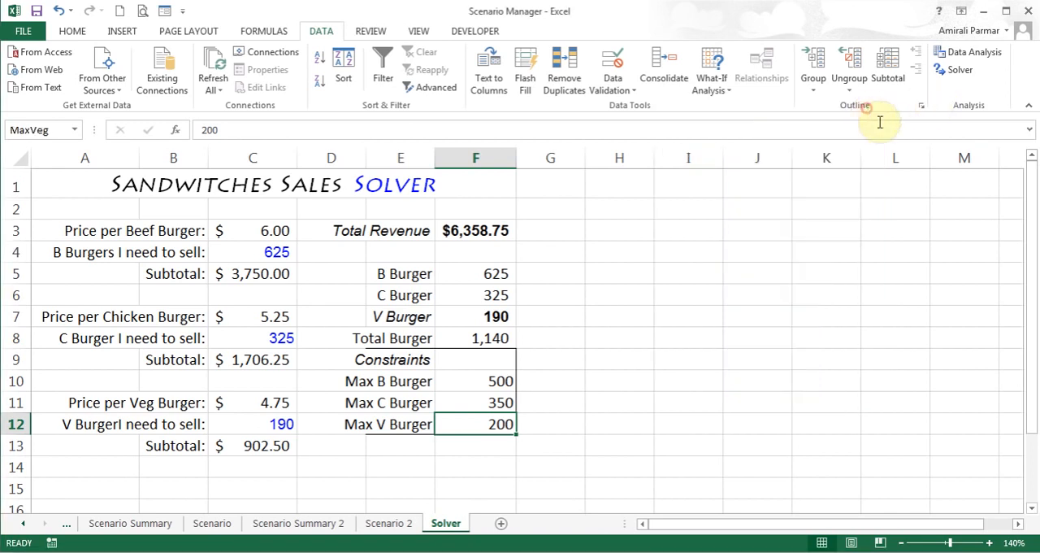
Start Solver and set its objective to the Total Revenue cell $F$3
left_click(961, 71)
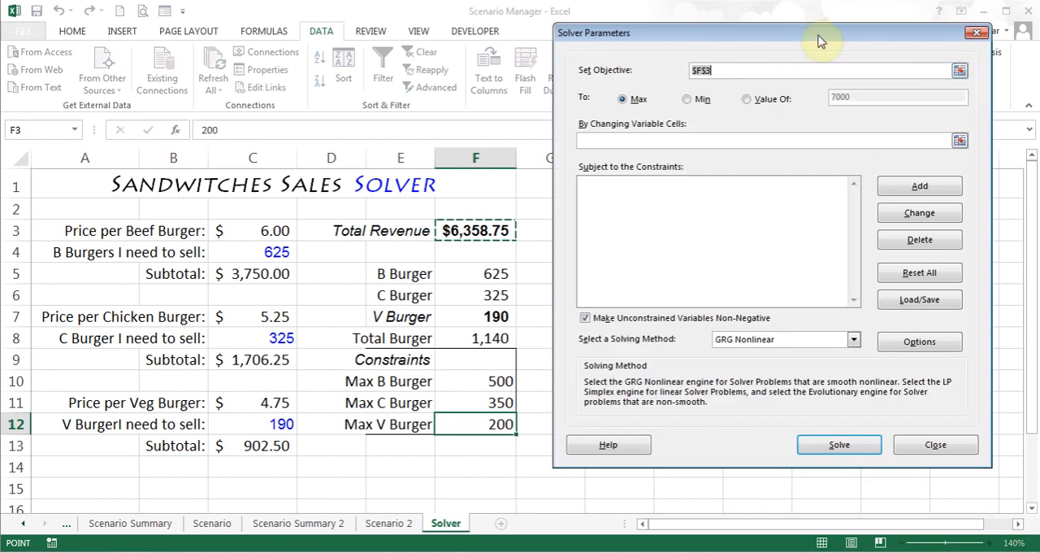
left_click_drag(819, 40, 795, 73)
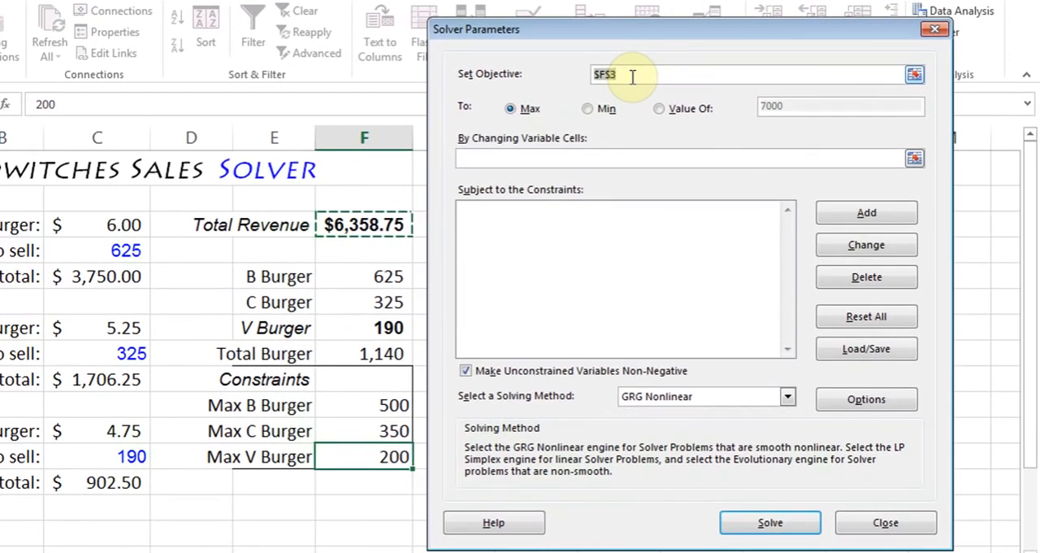
left_click(632, 75)
left_click(348, 228)
key("BackSpace")
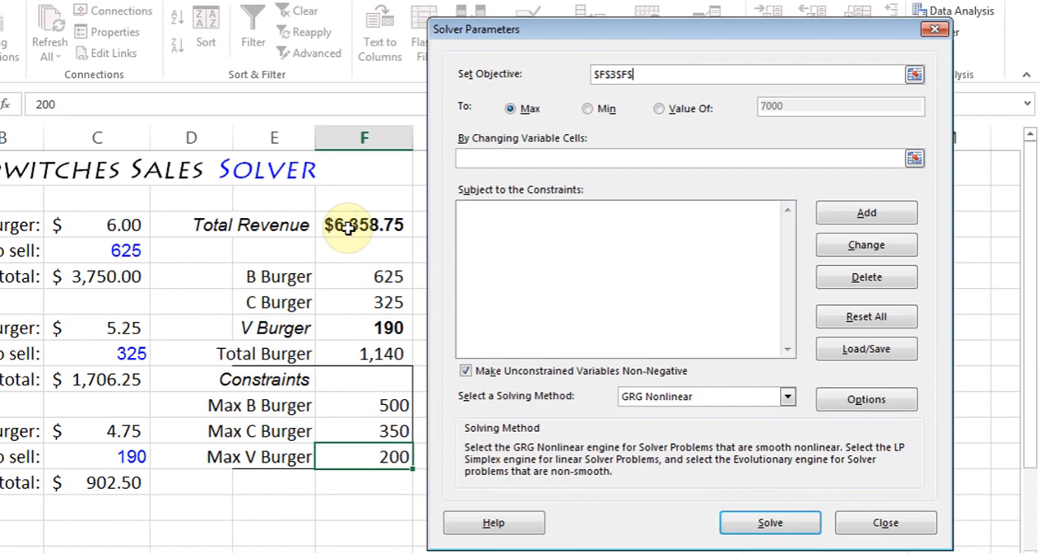
key("BackSpace")
key("BackSpace")
key("BackSpace")
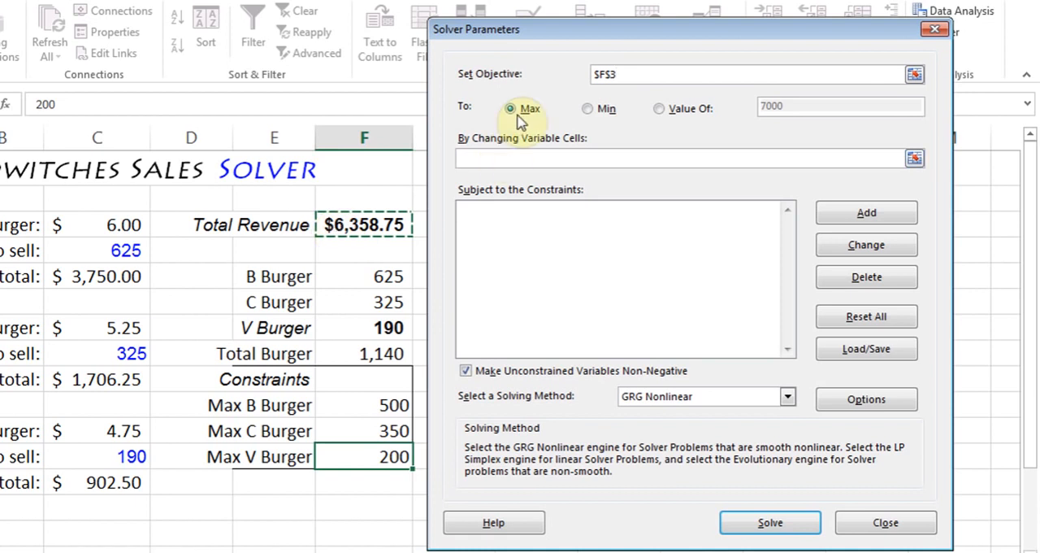
Set the Solver objective to reach a value of 5200
left_click(659, 112)
left_click_drag(794, 109, 760, 117)
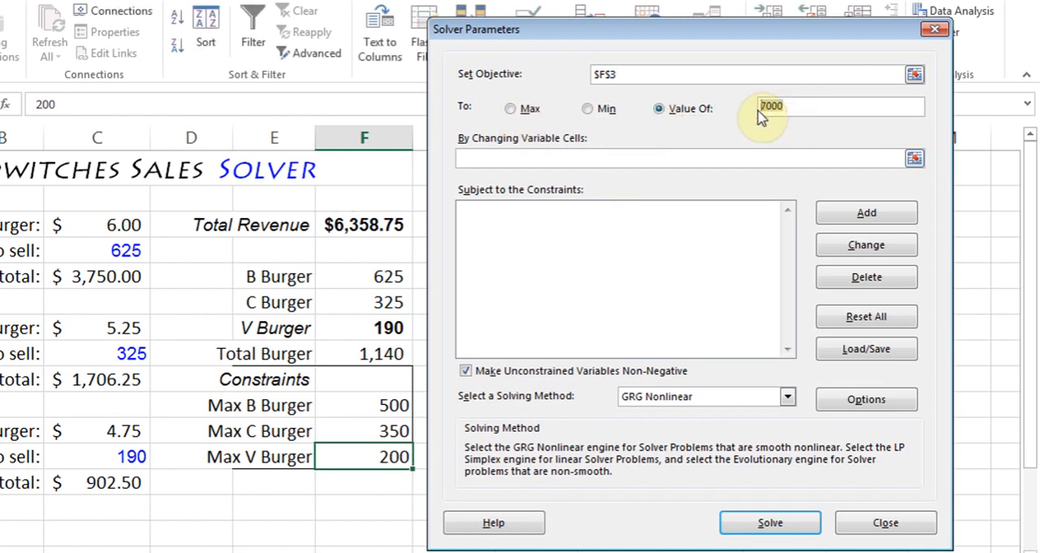
type("5200")
Set the burger quantity cells $C$4, $C$8 and $C$12 as the Solver's changing variable cells
left_click(581, 161)
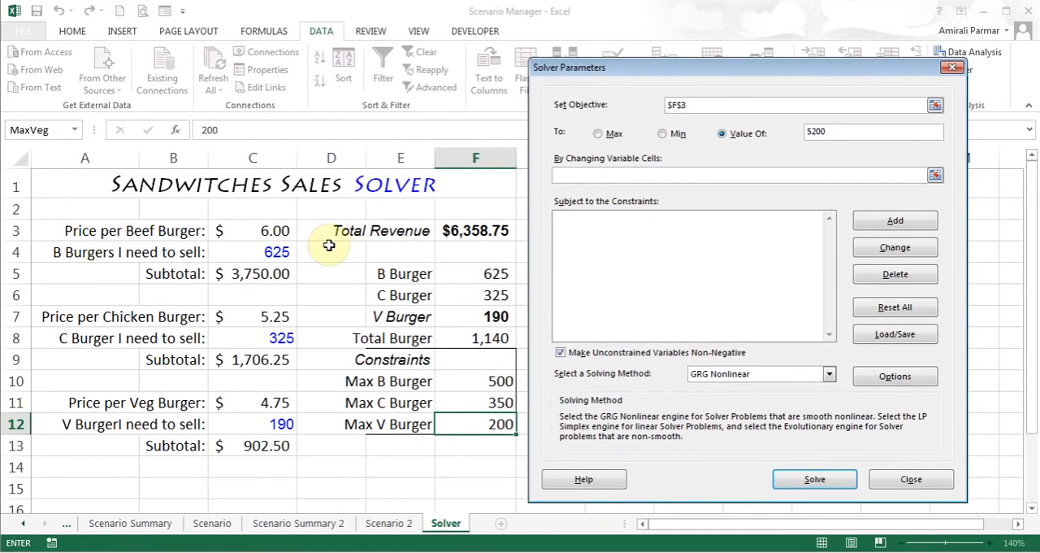
left_click(273, 253)
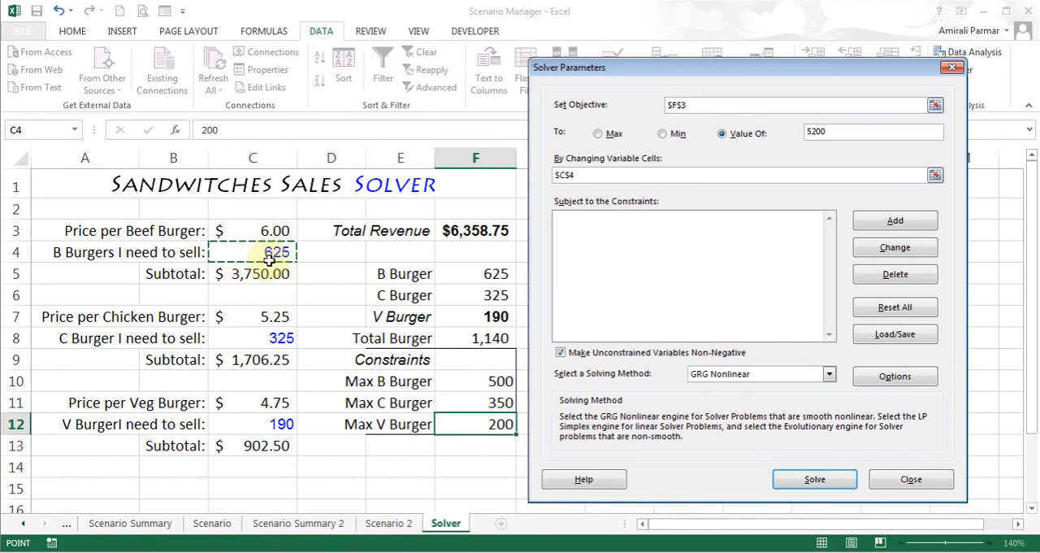
left_click(261, 337, "ctrl")
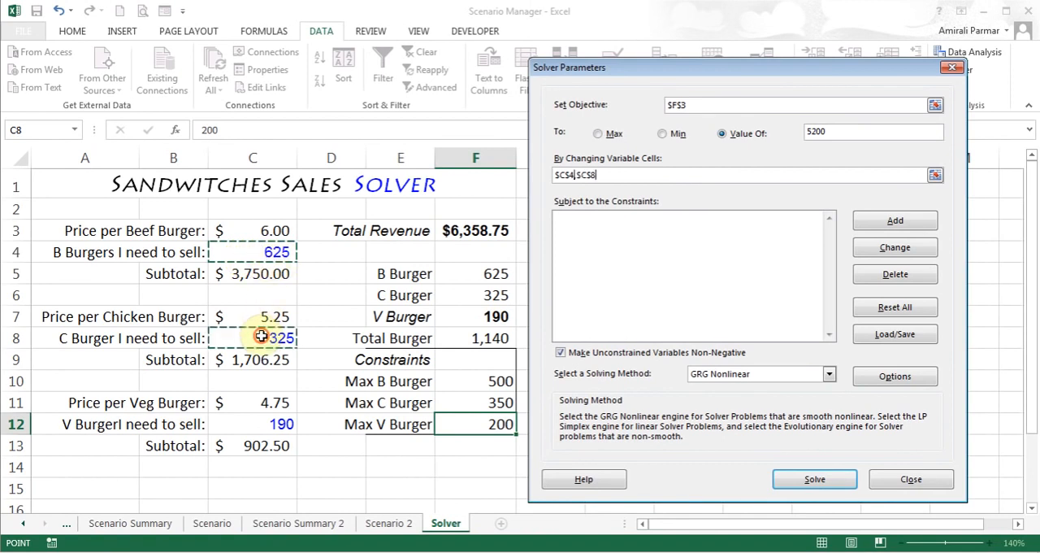
left_click(256, 423, "ctrl")
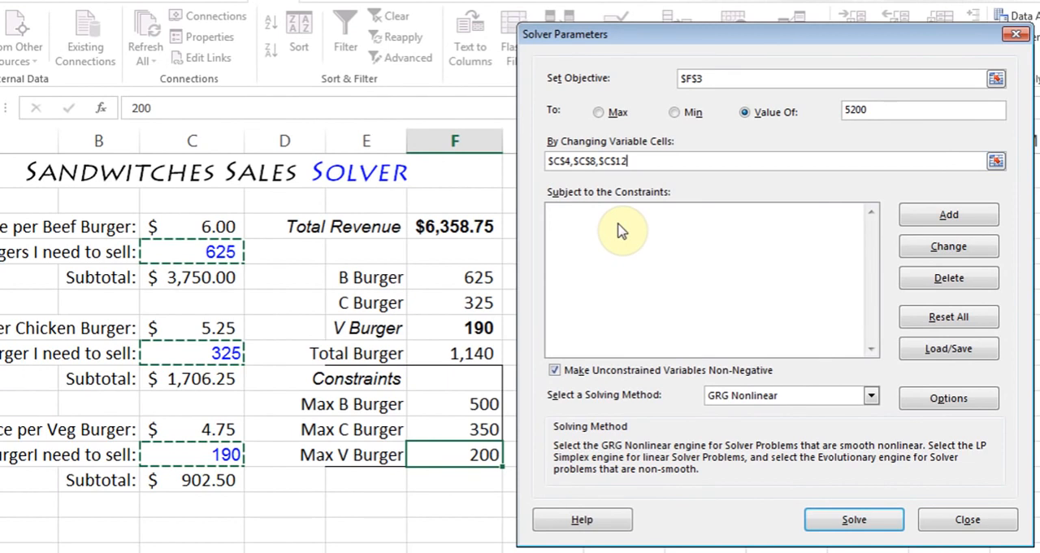
Add a Solver constraint keeping the beef burger quantity $C$4 <= the Max B Burger cell $F$10
left_click(949, 216)
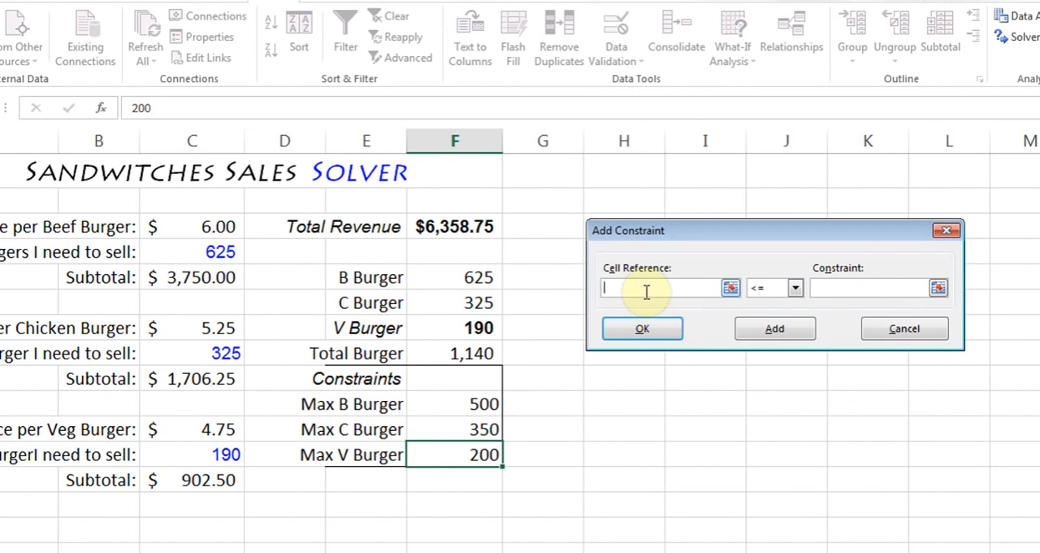
left_click(220, 253)
left_click(819, 289)
left_click(455, 405)
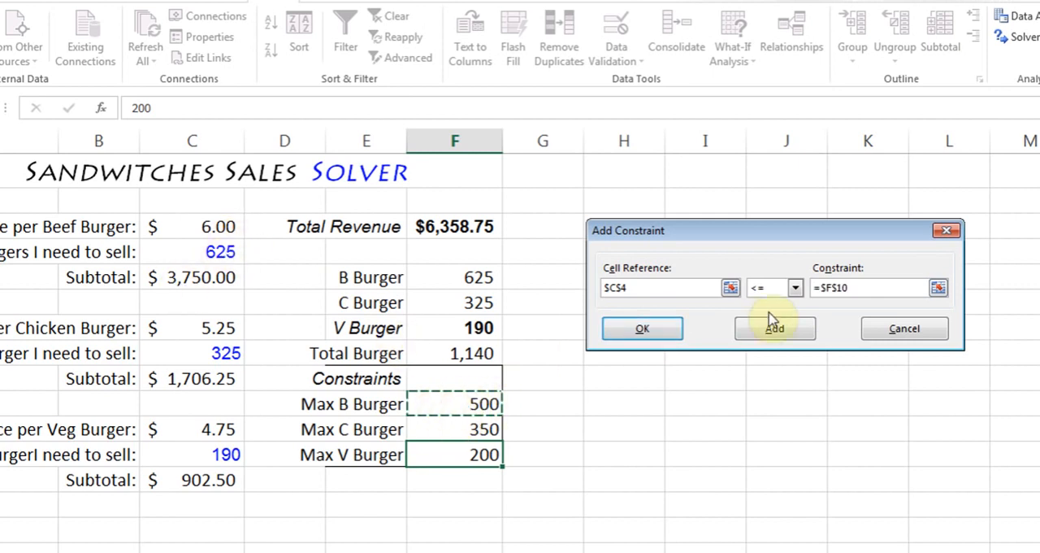
left_click(766, 335)
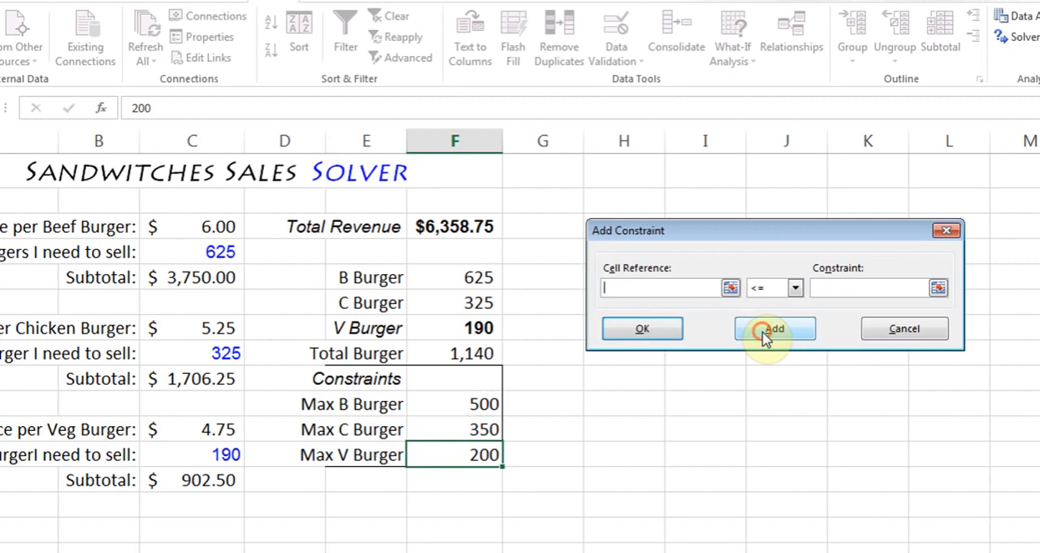
Add a Solver constraint keeping the chicken burger quantity $C$8 <= the Max C Burger cell $F$11
left_click(183, 353)
left_click(867, 286)
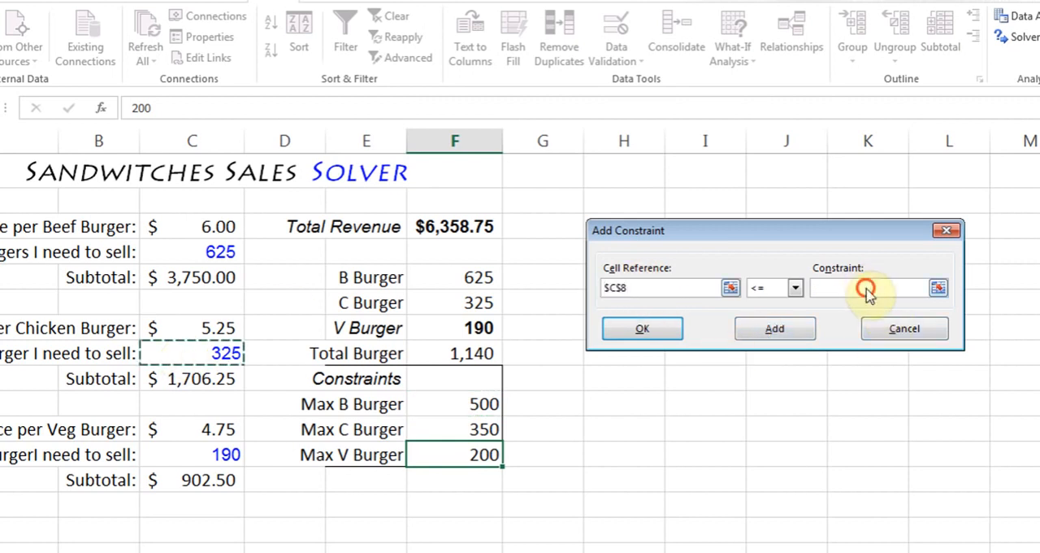
left_click(452, 429)
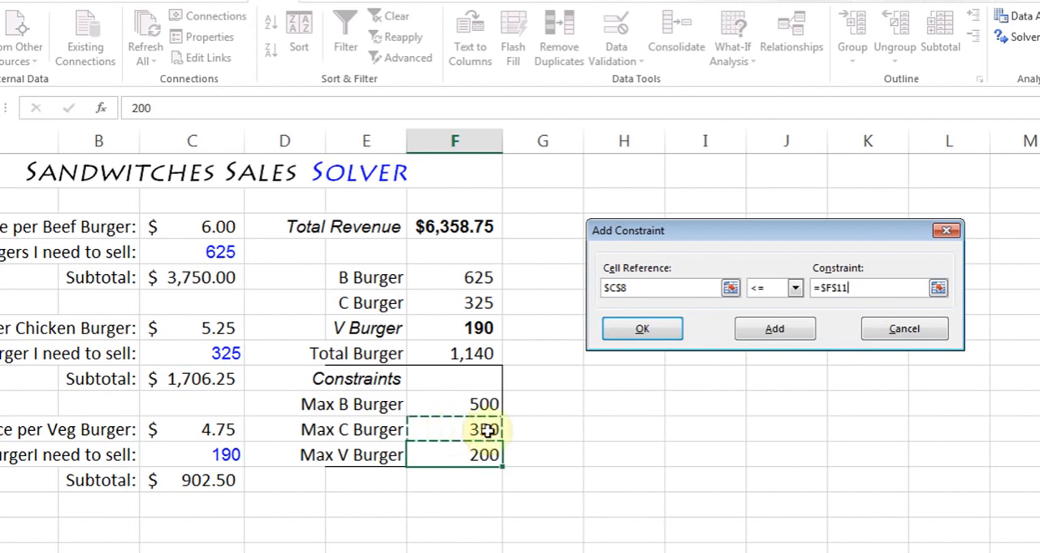
left_click(774, 331)
Add the last Solver constraint, veg burger quantity $C$12 <= the Max V Burger cell $F$12, and return to the Solver parameters
left_click(204, 454)
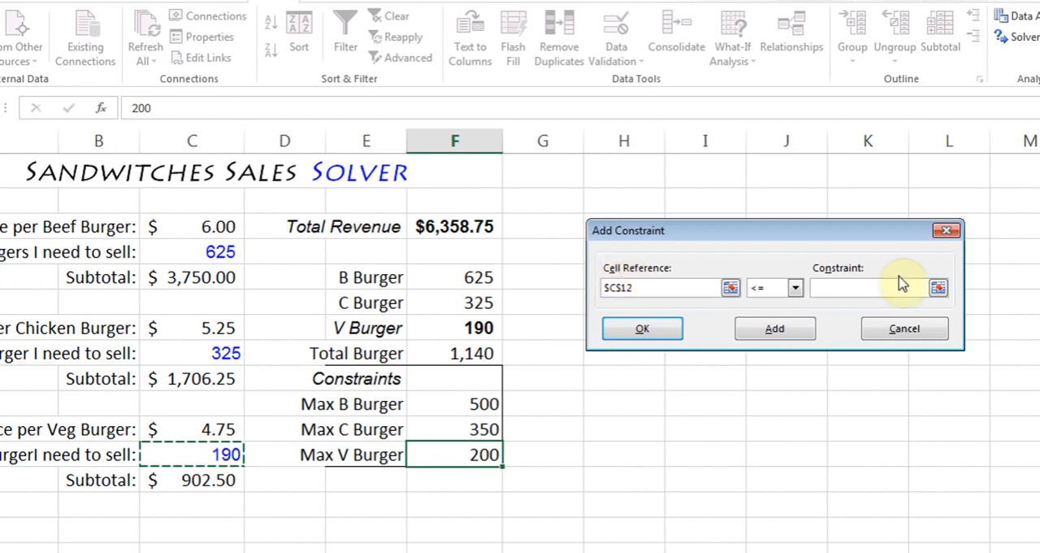
left_click(846, 288)
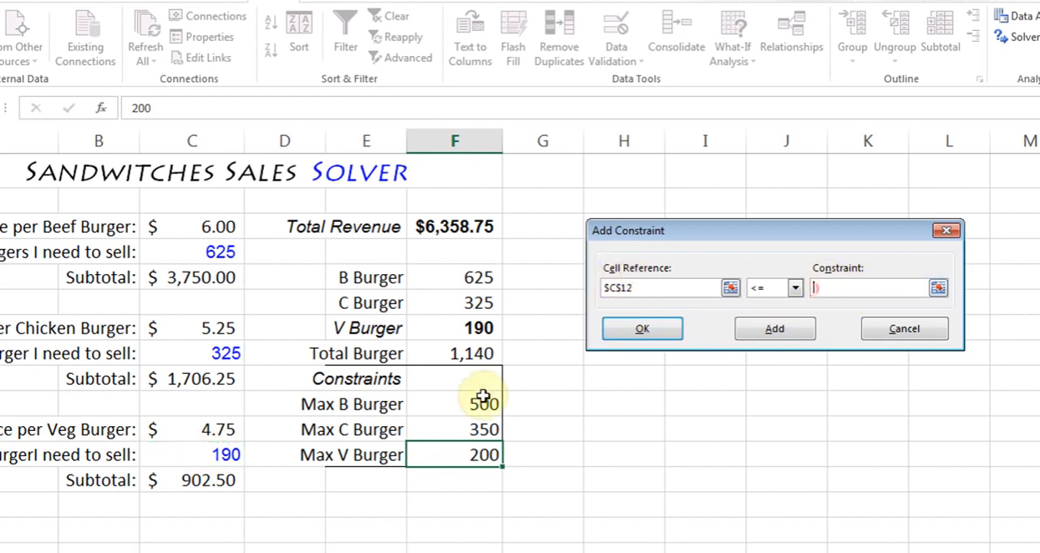
left_click(460, 455)
left_click(642, 328)
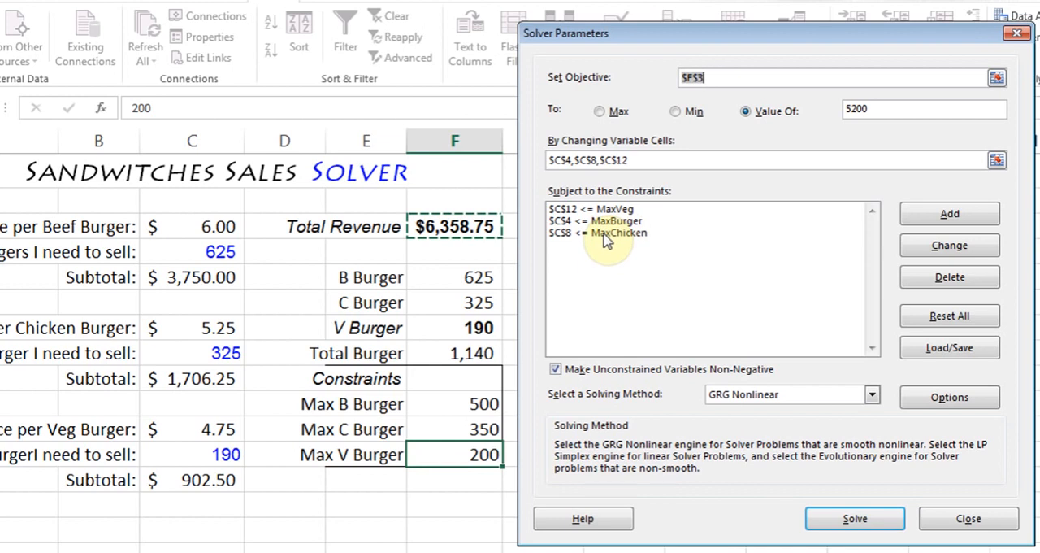
Solve the burger model, save the result as a scenario named 5200, and keep the Solver solution
left_click(867, 525)
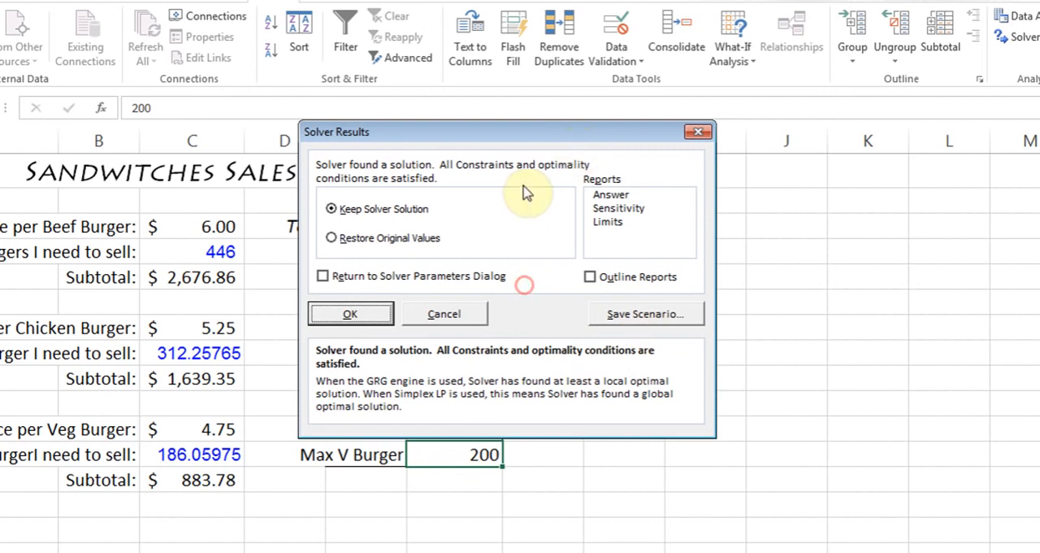
left_click_drag(508, 140, 488, 89)
left_click(601, 263)
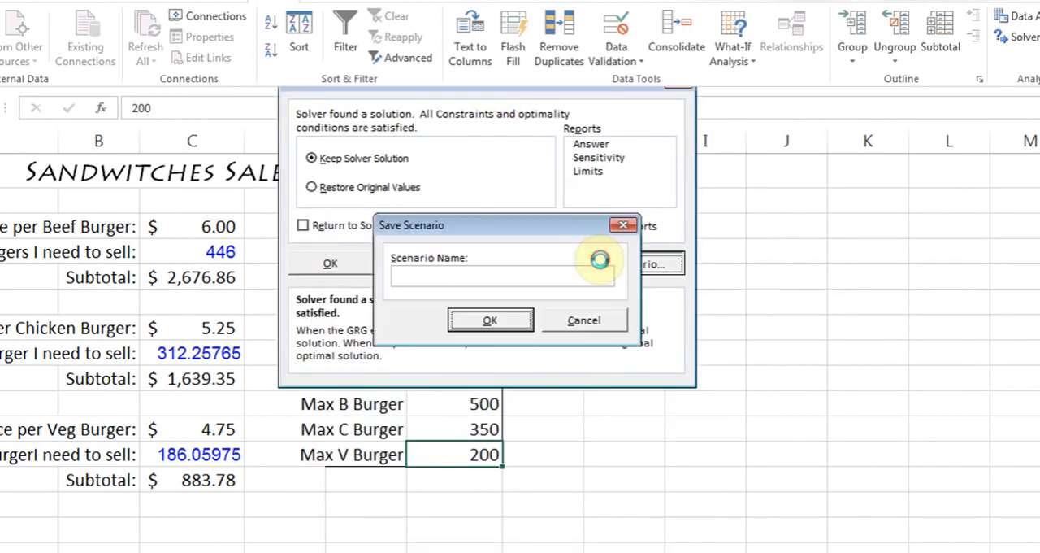
left_click(513, 274)
type("S")
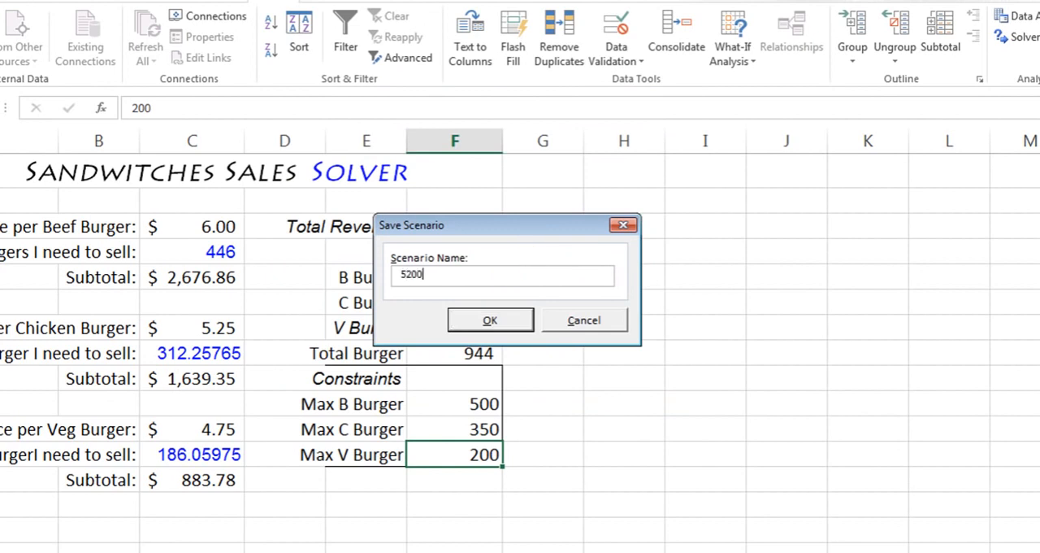
type("200")
left_click(469, 324)
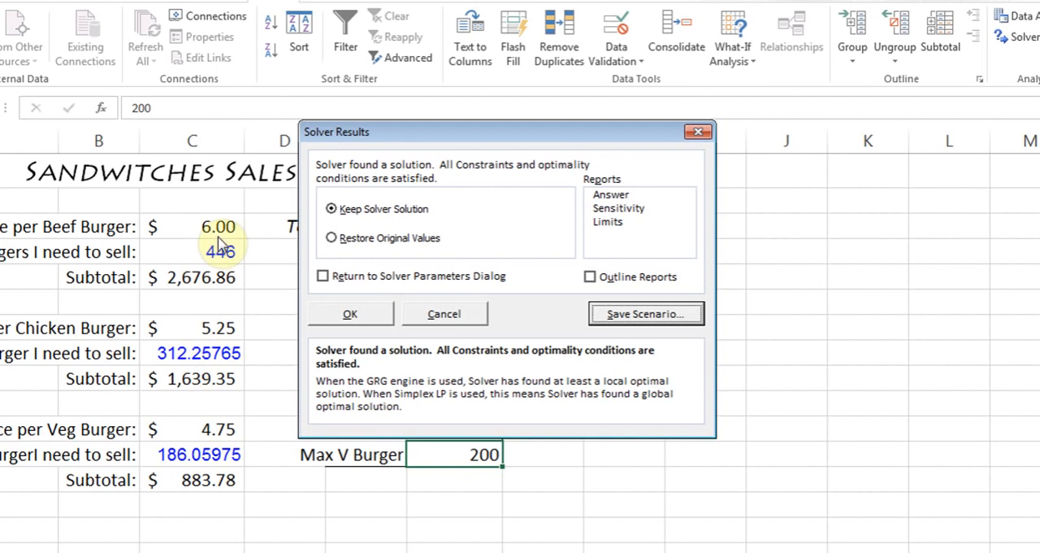
left_click(352, 316)
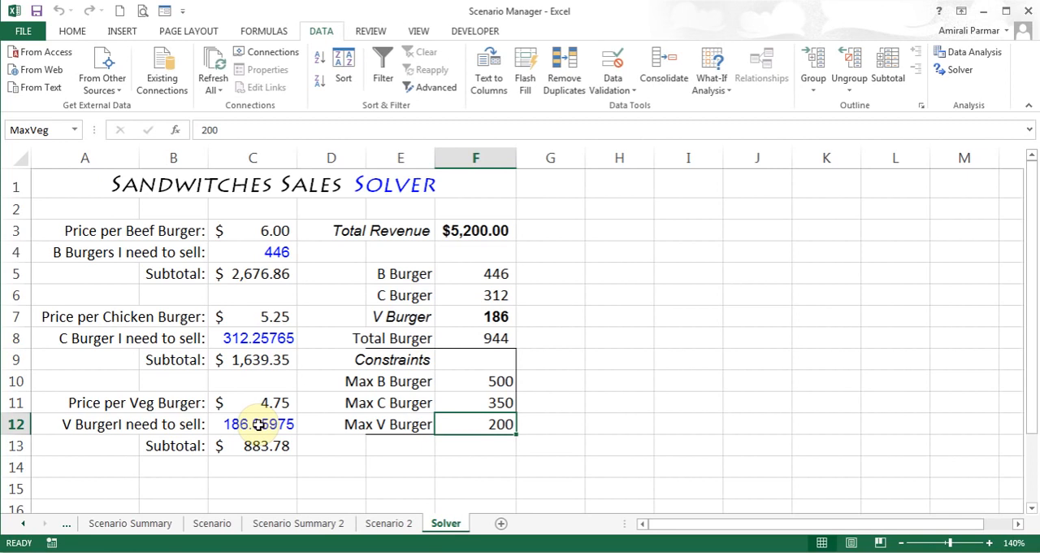
Rerun Solver on the burger model with the objective value set to 5800 and keep the values it returns
left_click(961, 72)
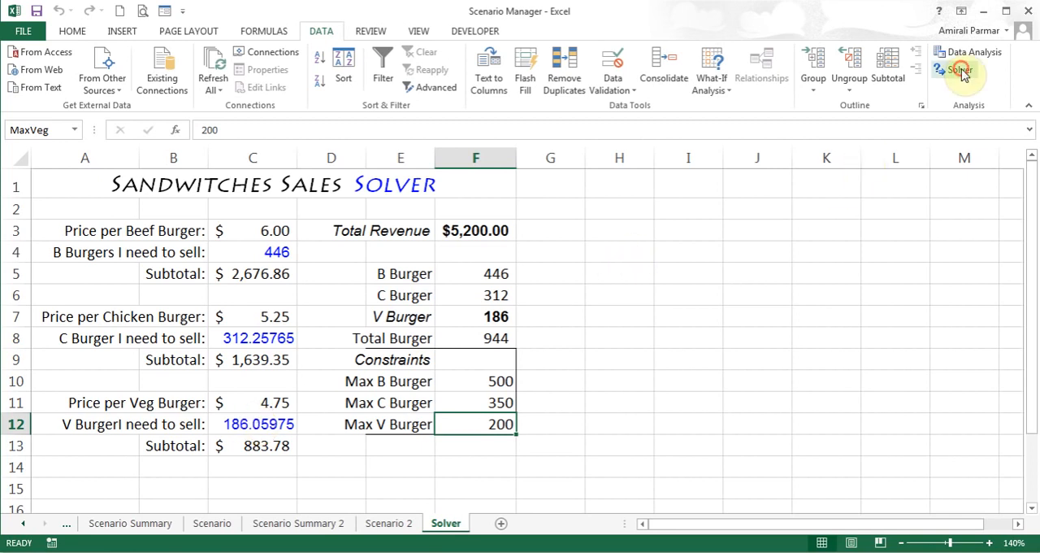
left_click(834, 133)
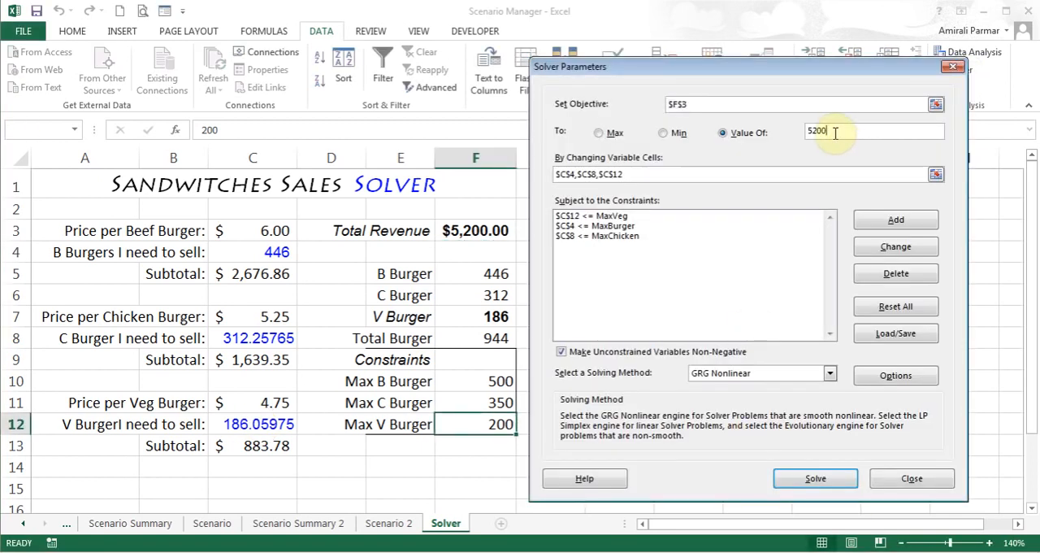
key("BackSpace")
key("BackSpace")
key("BackSpace")
type("800")
left_click(817, 480)
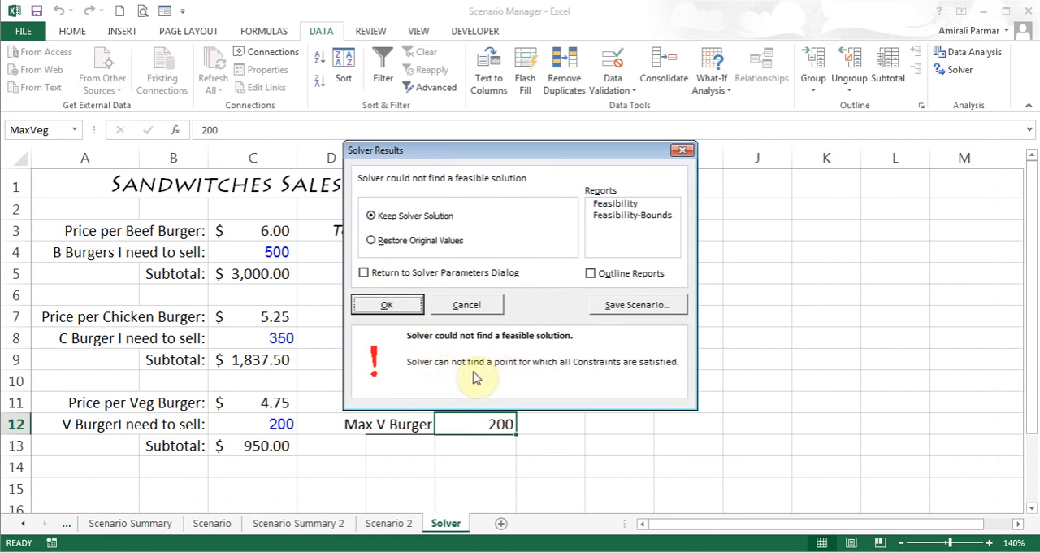
left_click(408, 305)
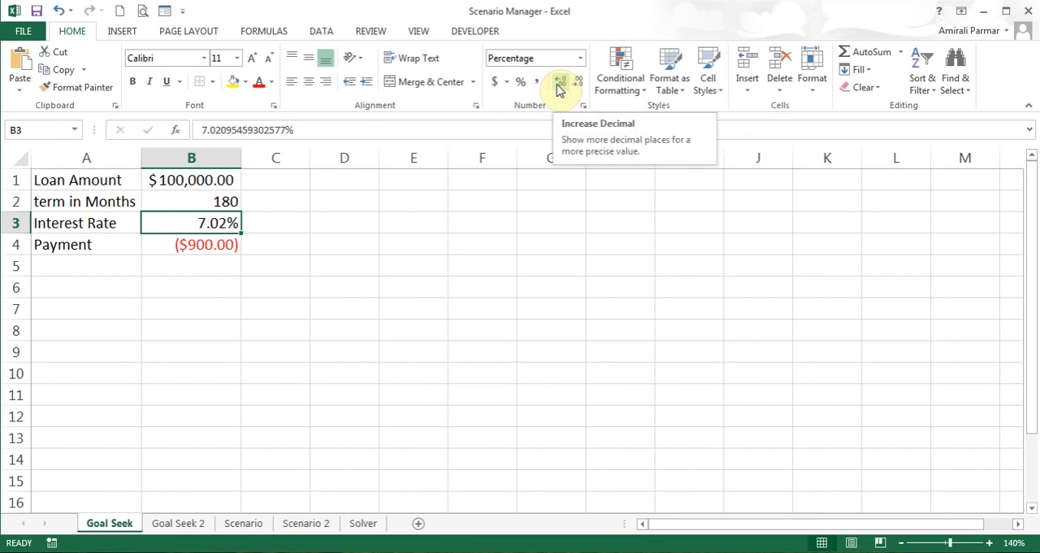
On the Goal Seek 2 sheet, review the coffee price and cups cells and open Goal Seek for the Subtotal cell C4
left_click(182, 523)
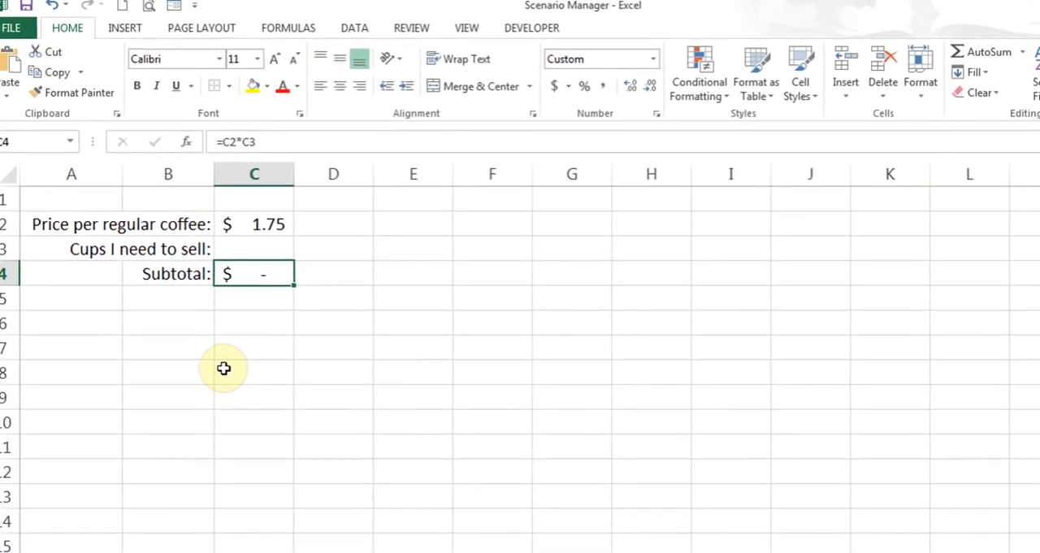
left_click(284, 251)
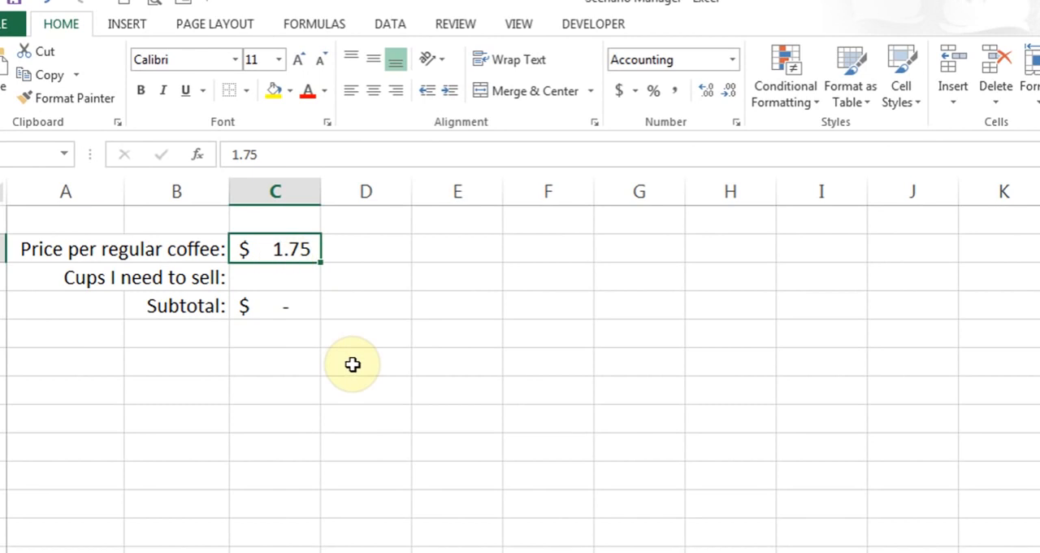
left_click(281, 278)
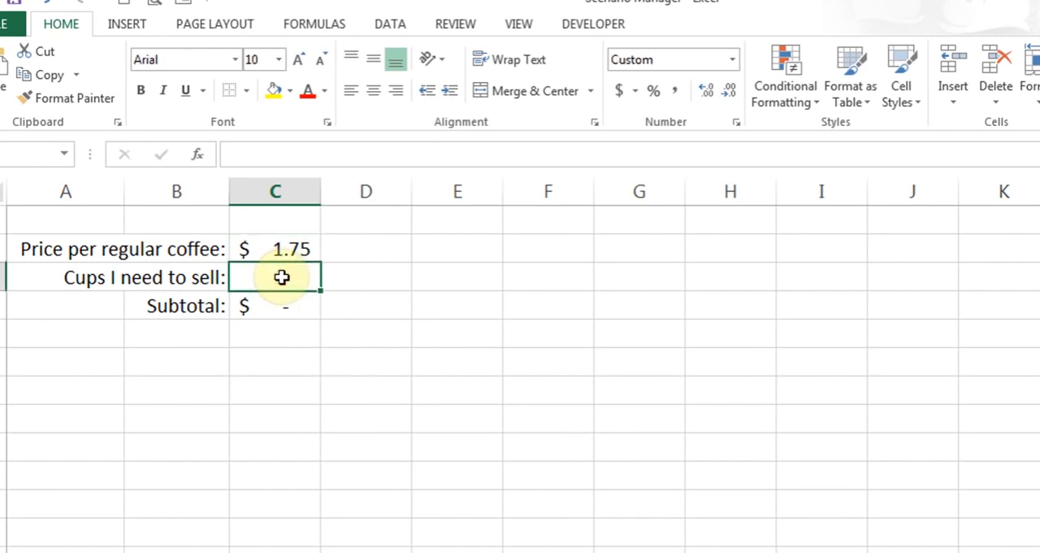
left_click(290, 312)
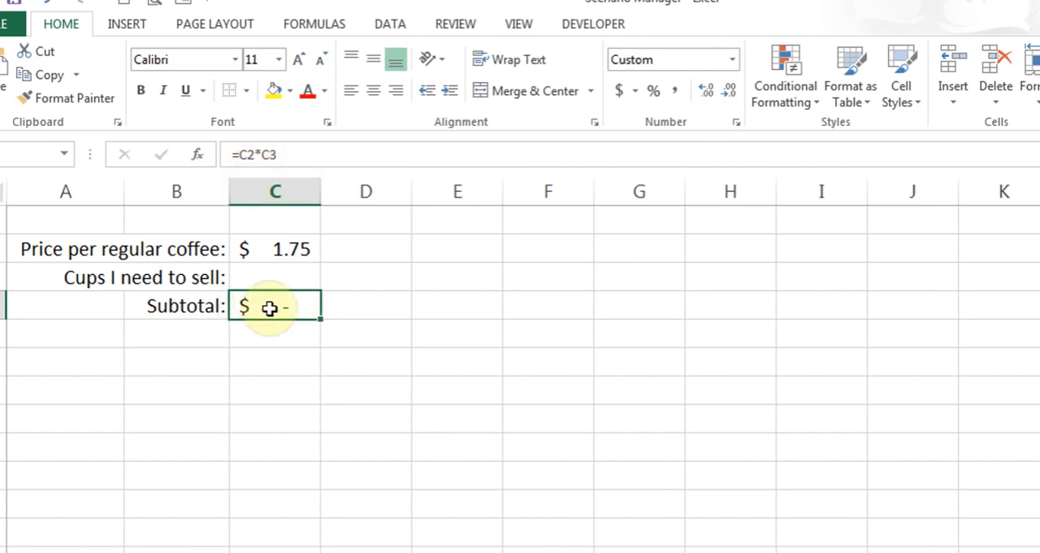
left_click(396, 28)
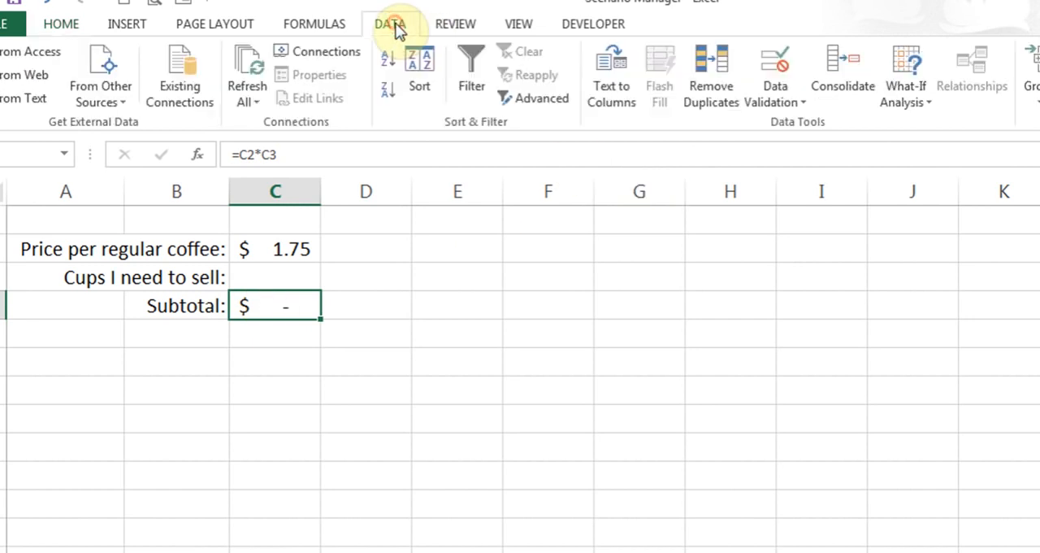
left_click(905, 102)
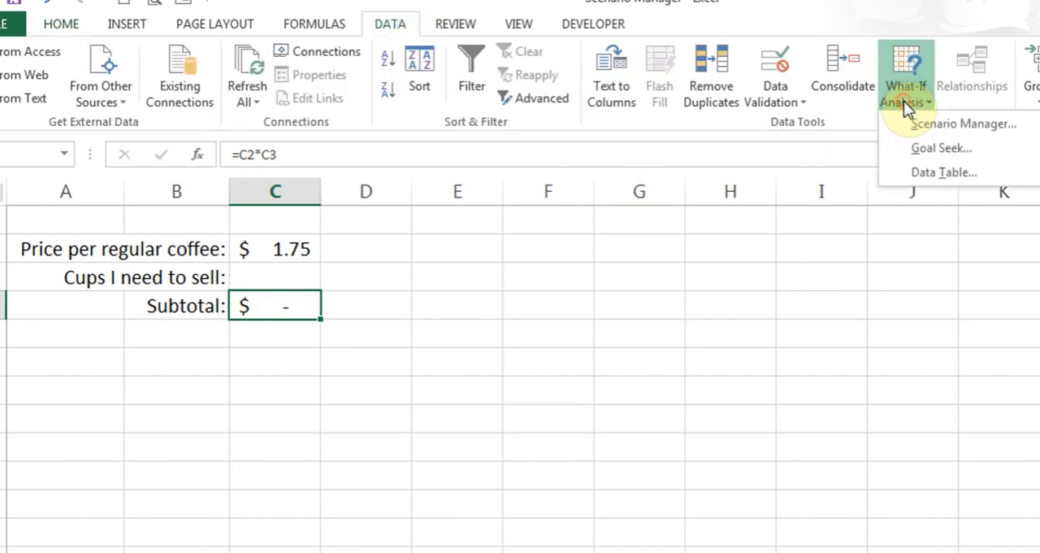
left_click(921, 149)
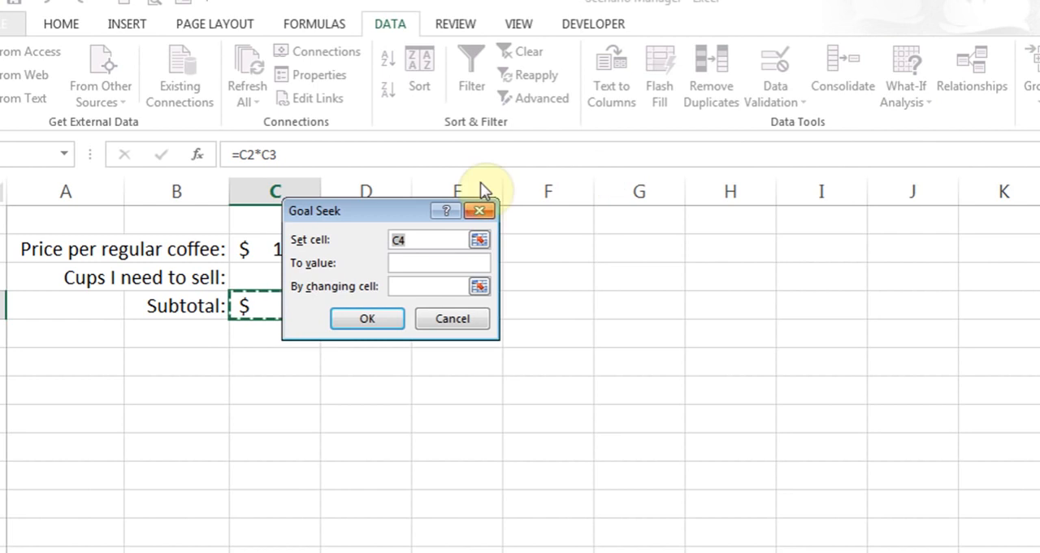
left_click_drag(398, 211, 463, 220)
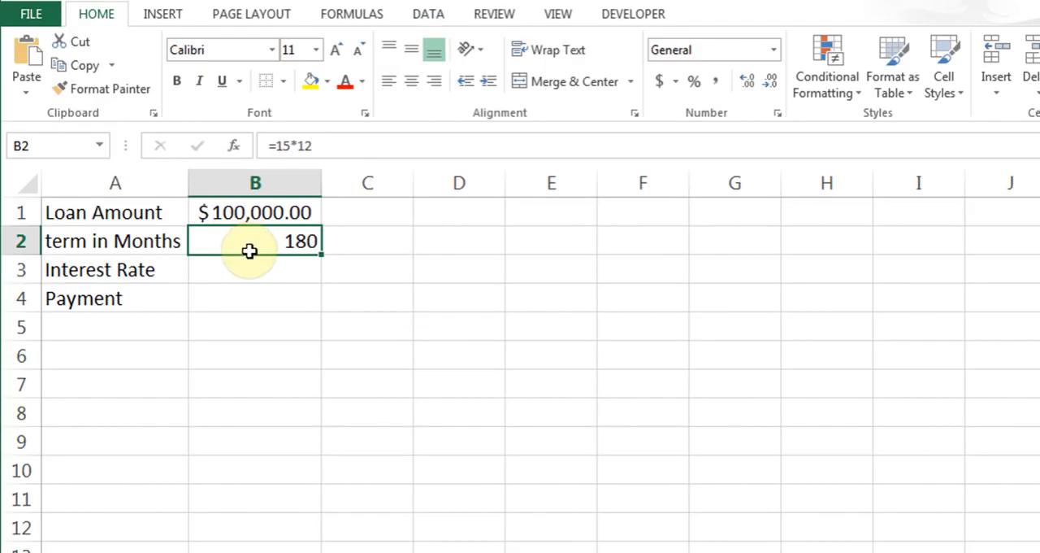
Insert the financial PMT function in the loan's Payment cell B4, keeping the loan data uncovered by its arguments dialog
left_click(259, 275)
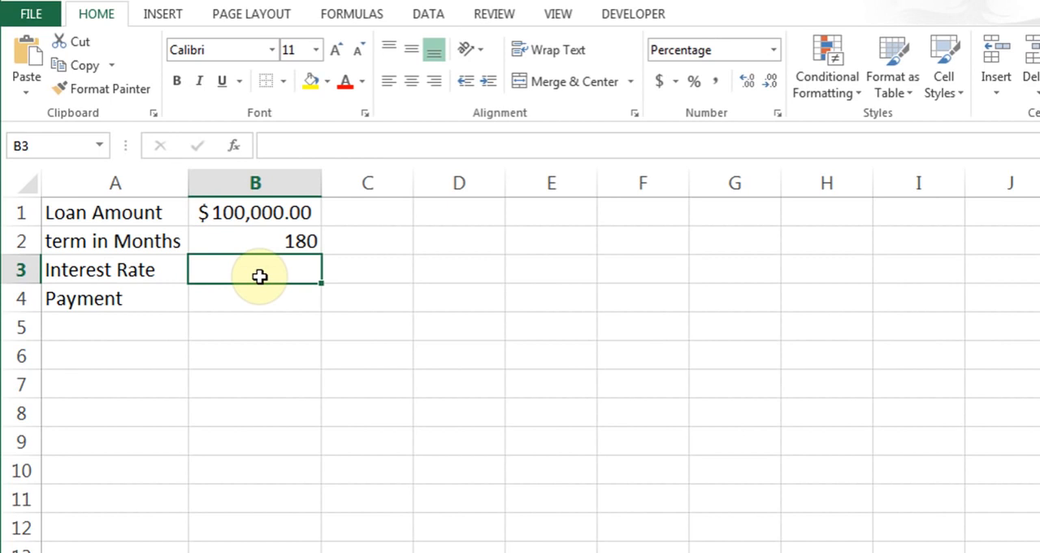
left_click(260, 300)
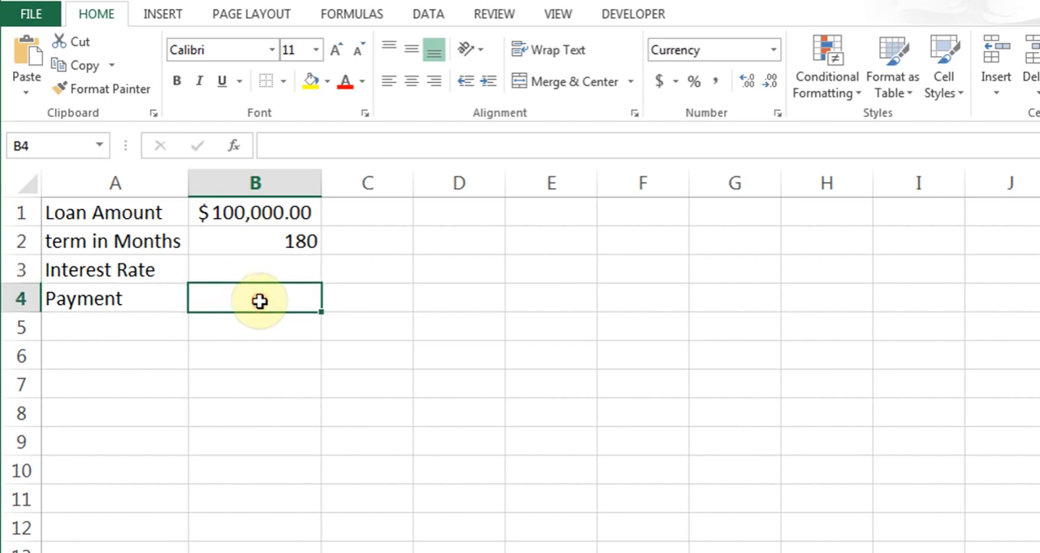
left_click(346, 17)
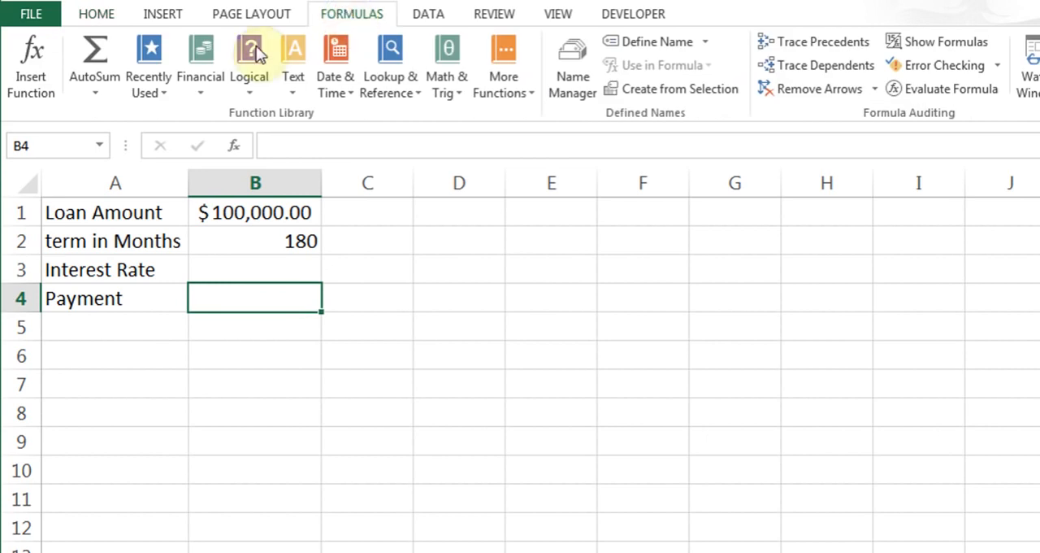
left_click(200, 91)
left_click_drag(331, 180, 337, 375)
left_click(260, 380)
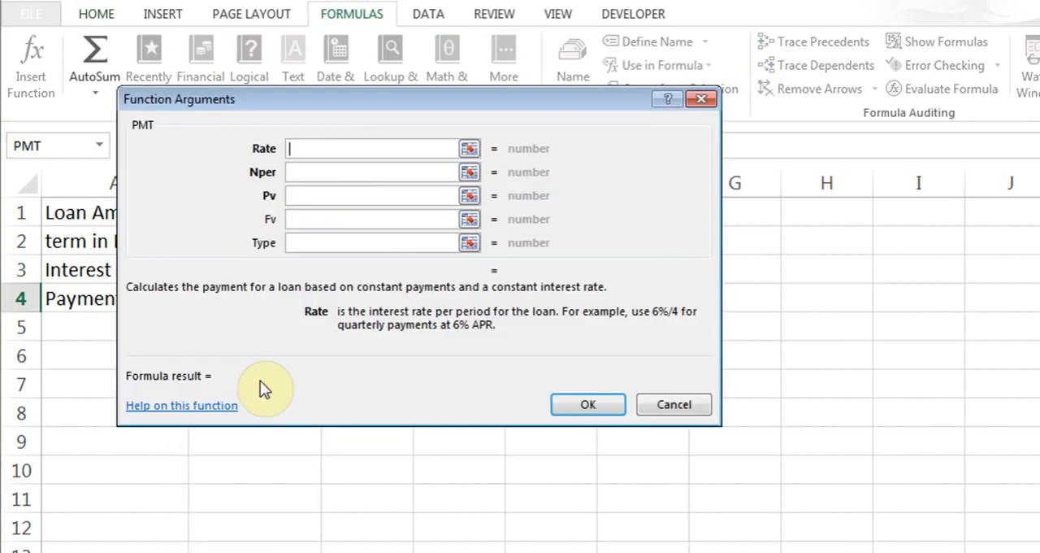
left_click_drag(363, 102, 573, 164)
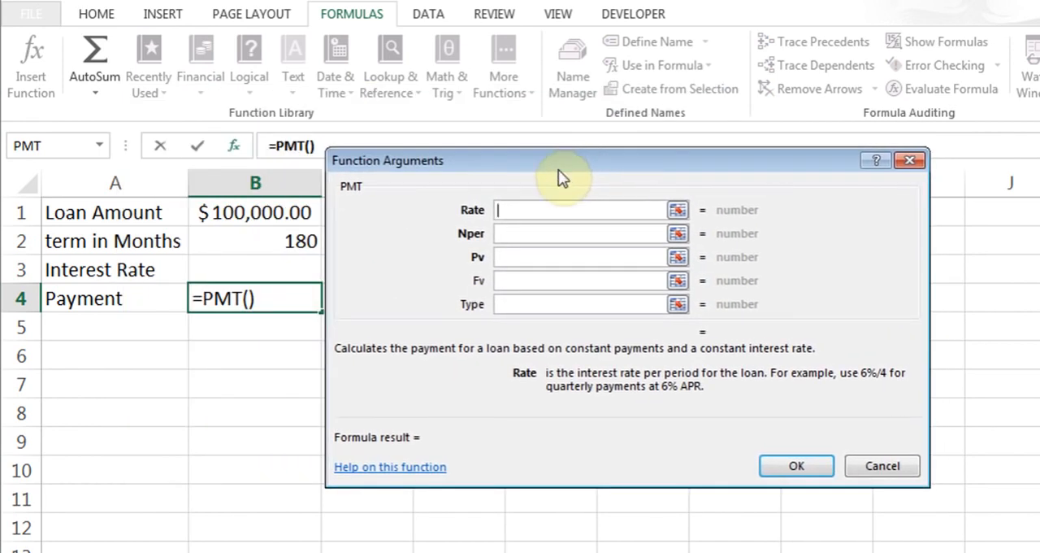
Complete the PMT function in B4 with rate B3/12, number of periods B2 and present value B1
left_click(263, 270)
type("/12")
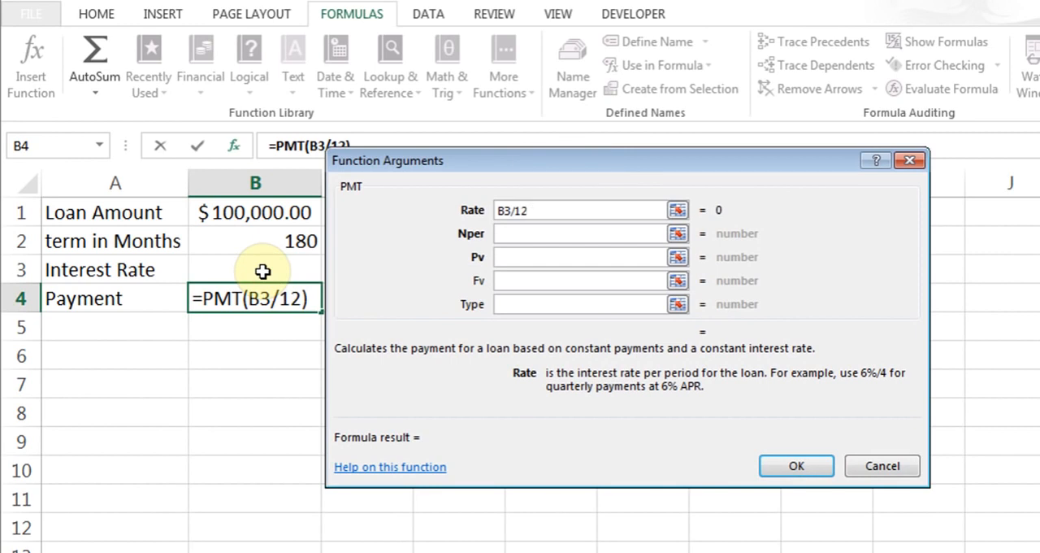
left_click(522, 234)
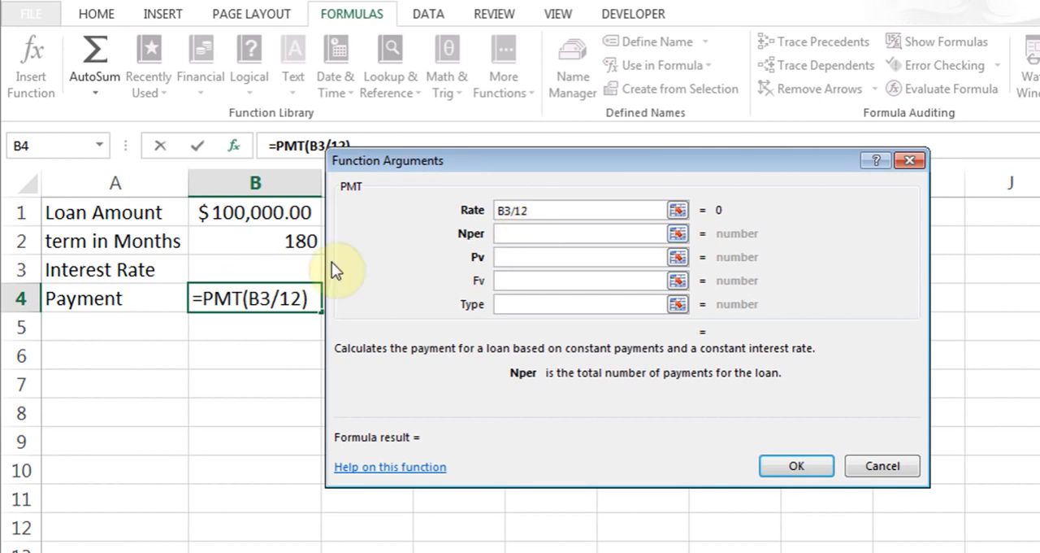
left_click(270, 241)
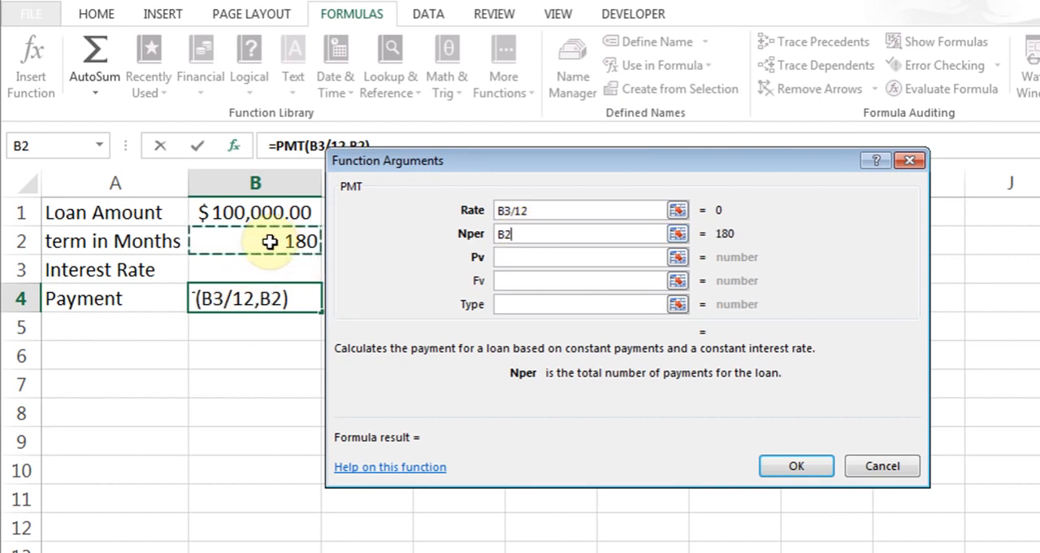
left_click(572, 259)
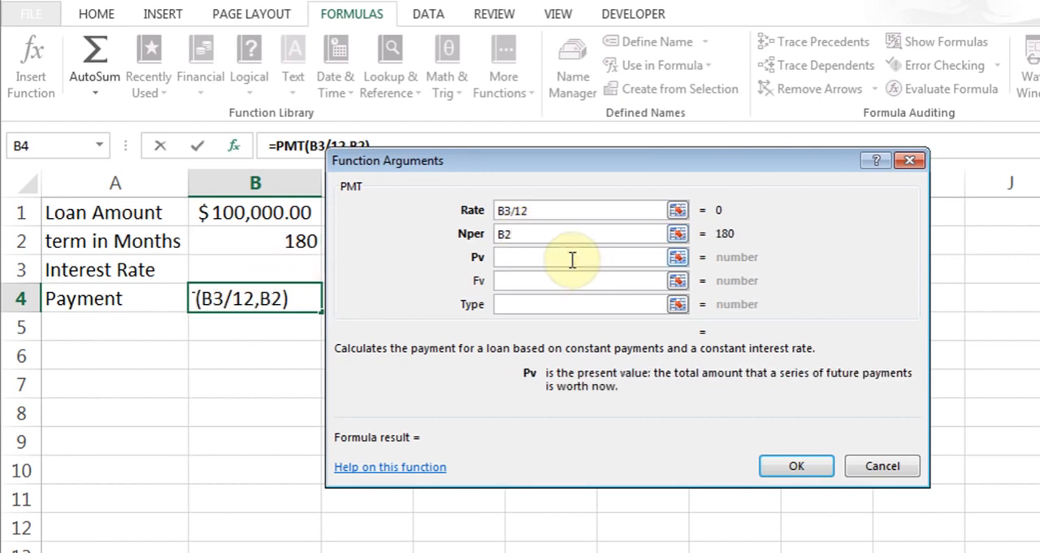
left_click(269, 215)
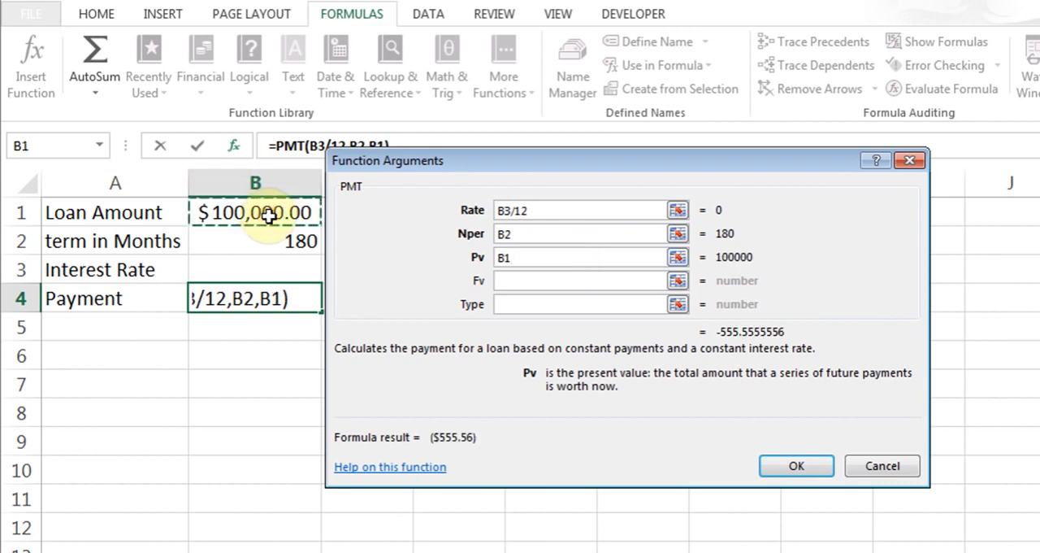
left_click(774, 463)
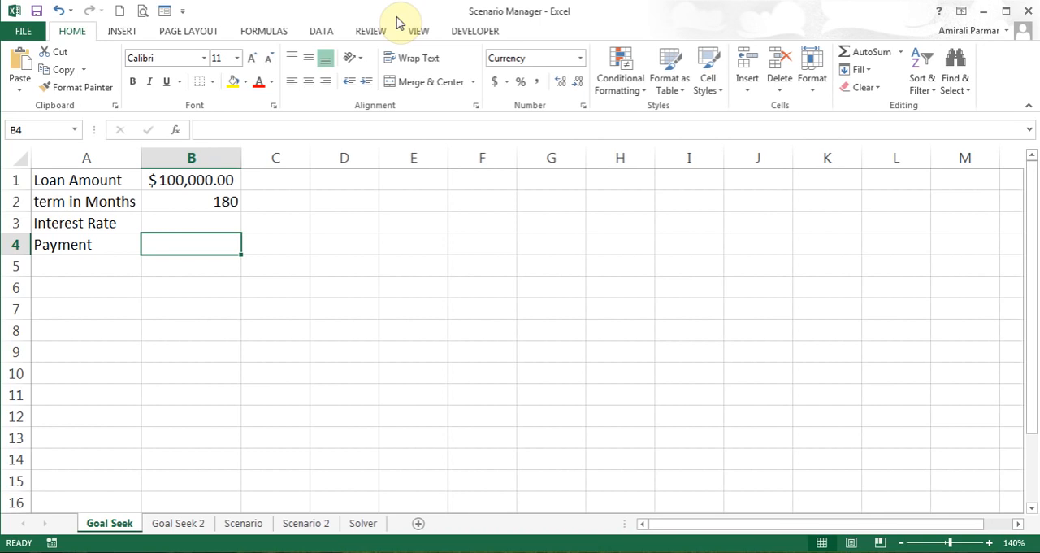
Check the loan amount and term, and run Goal Seek to bring Payment cell B4 to -900 by changing Interest Rate cell B3, keeping the solution
left_click(197, 182)
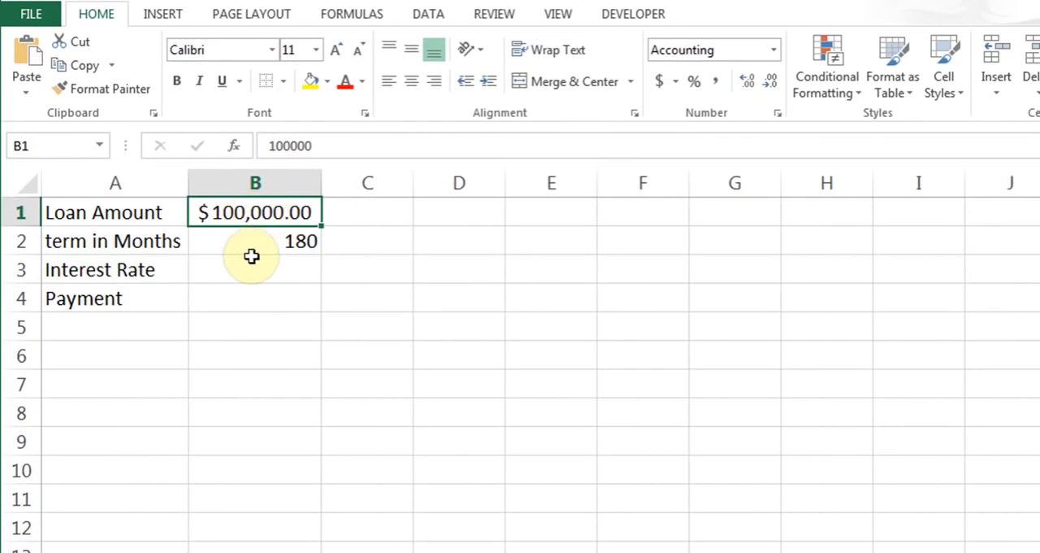
left_click(251, 248)
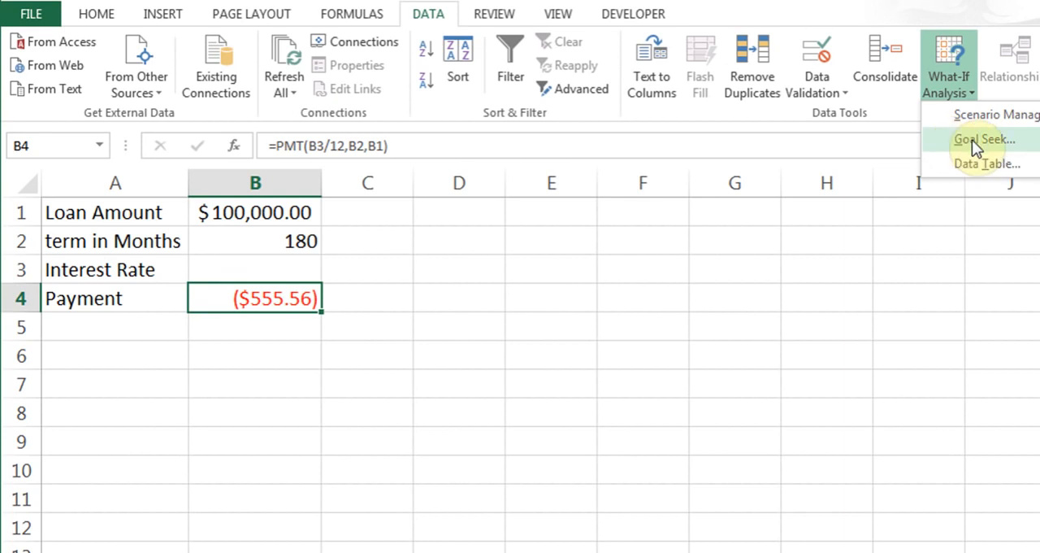
left_click(972, 140)
left_click_drag(609, 261, 439, 215)
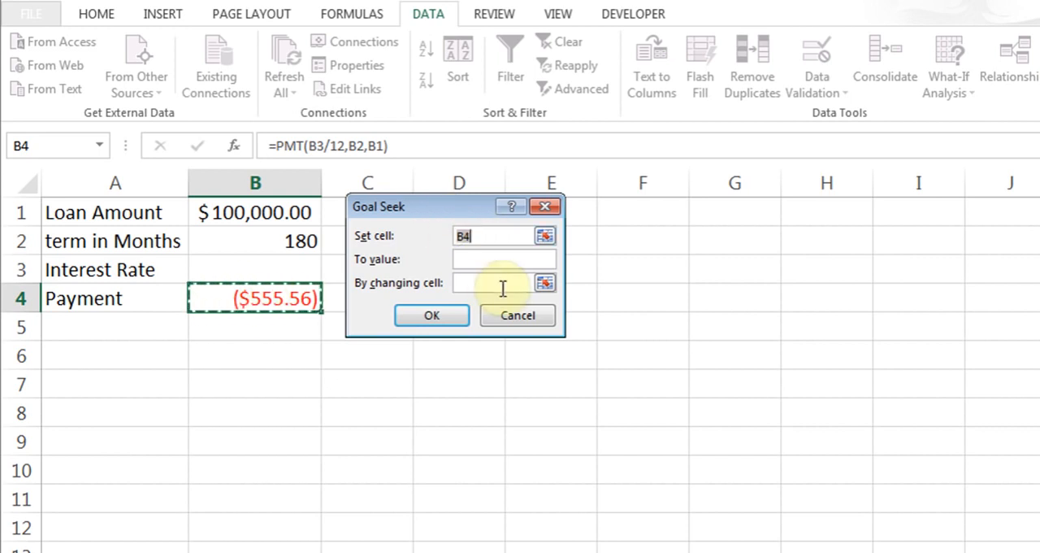
left_click(491, 260)
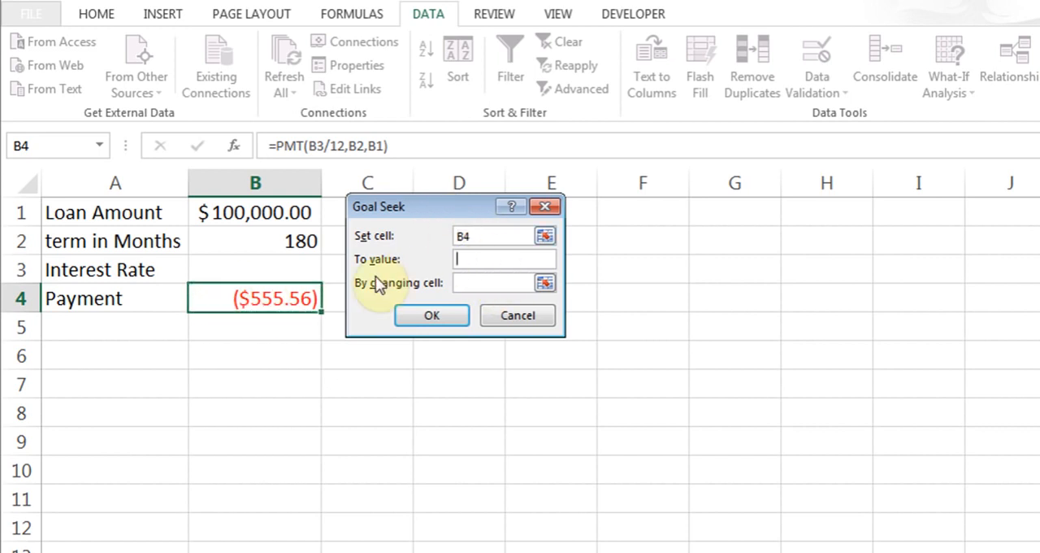
type("-900")
left_click(490, 281)
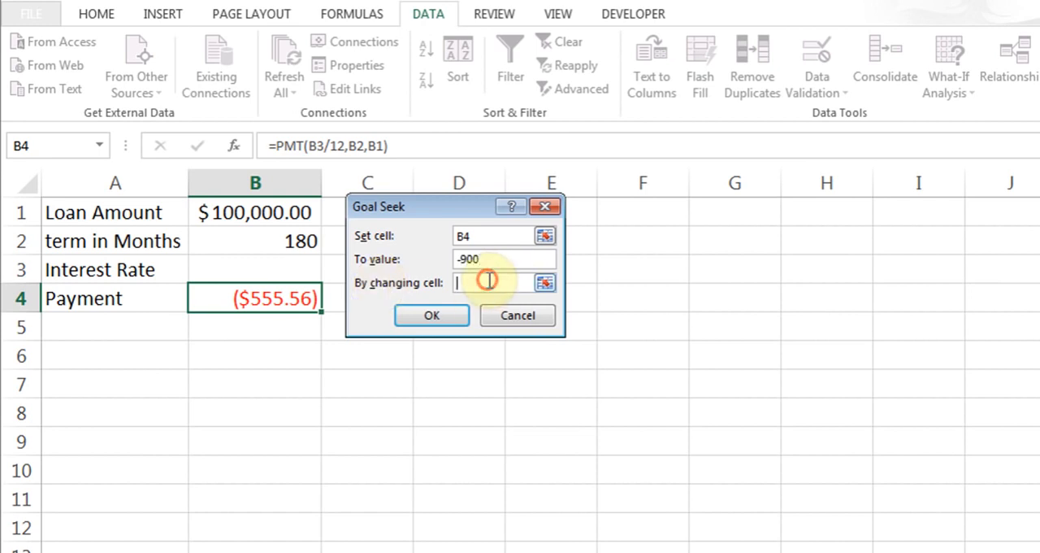
left_click(263, 271)
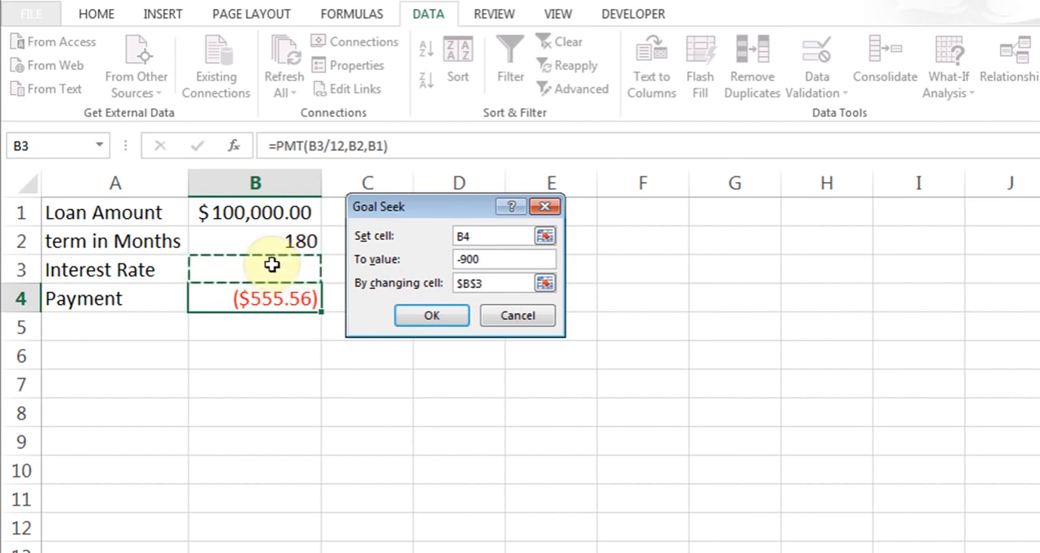
left_click(422, 312)
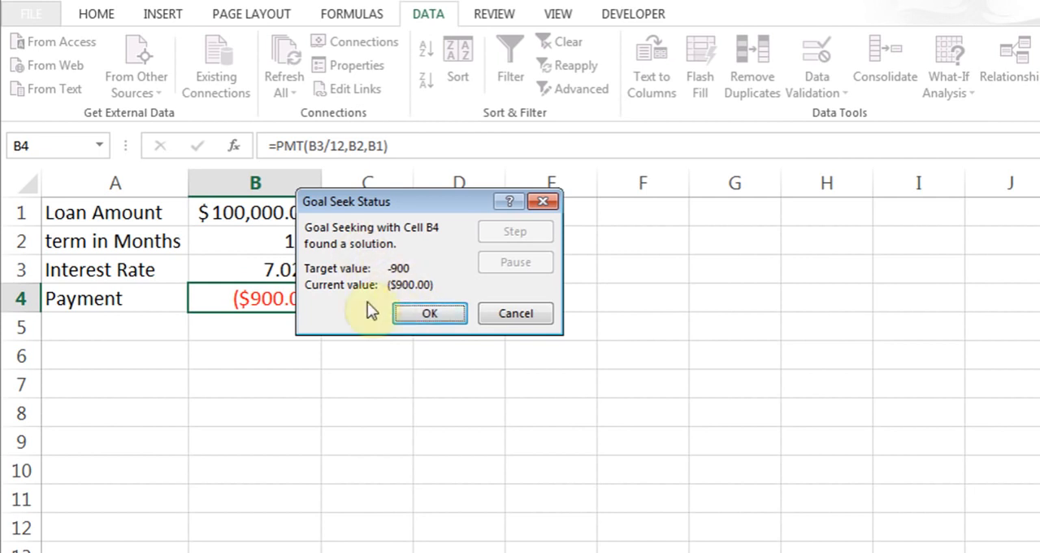
left_click(418, 314)
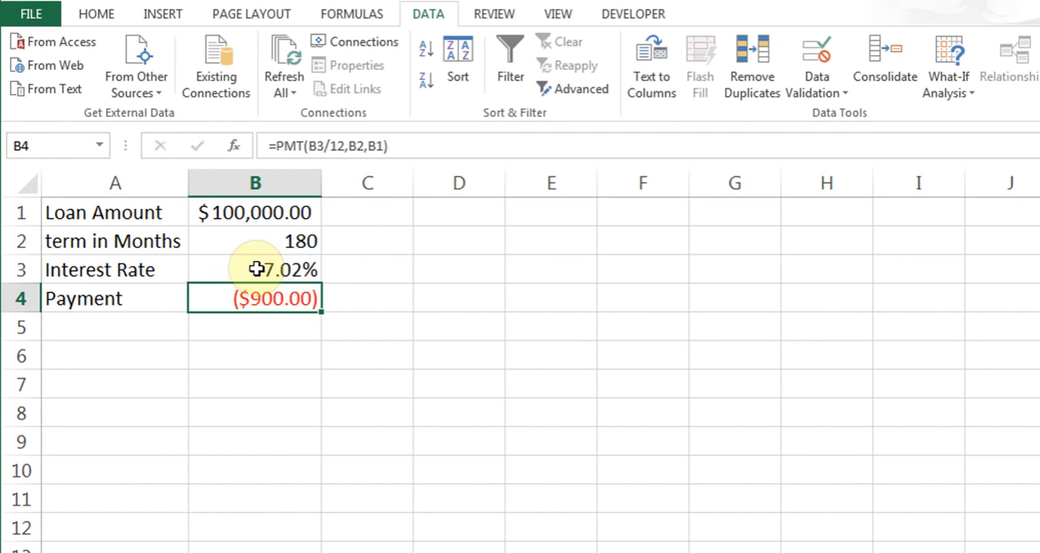
Switch the Interest Rate cell B3 to the General number format and back to a percentage style
left_click(256, 269)
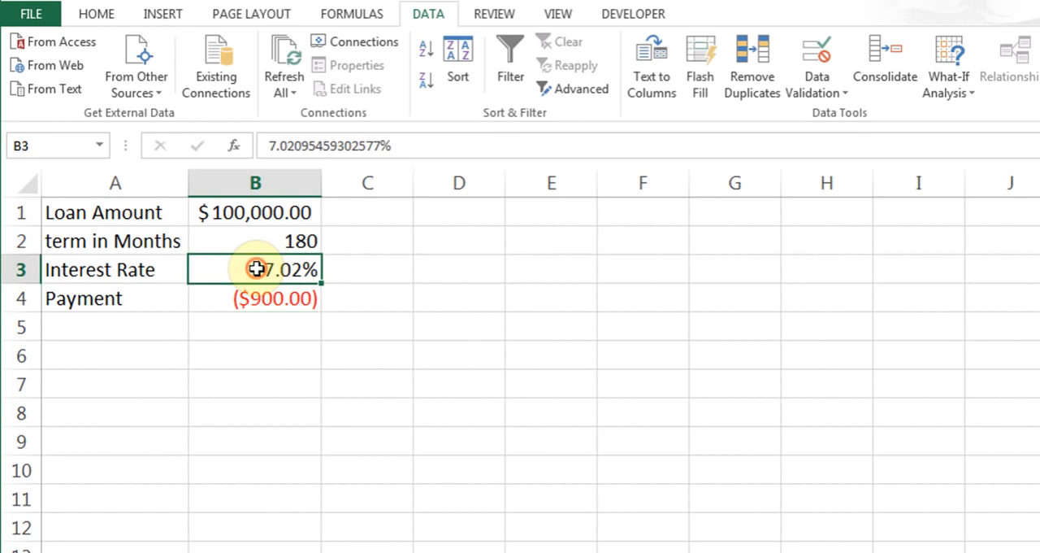
left_click(104, 15)
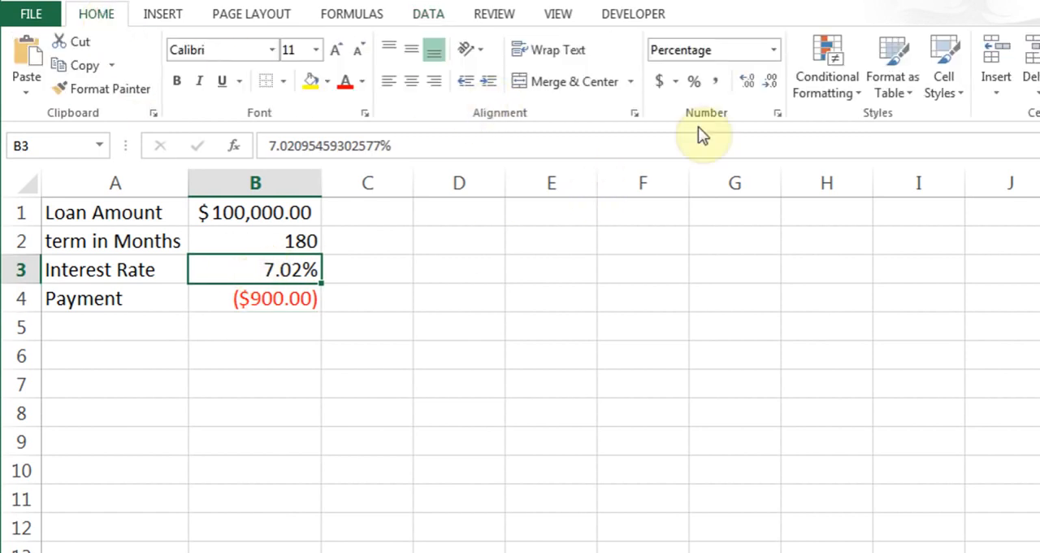
left_click(773, 50)
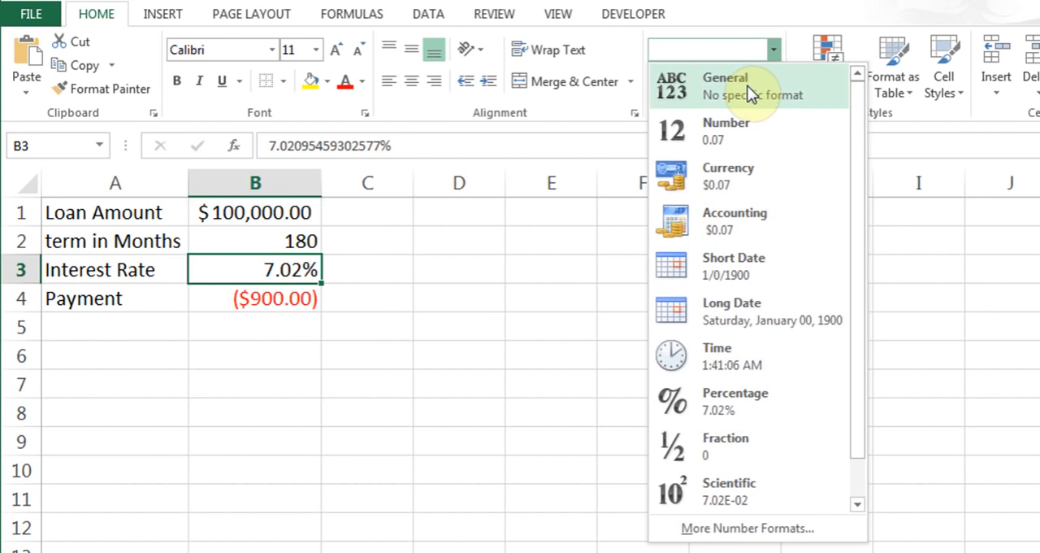
left_click(748, 85)
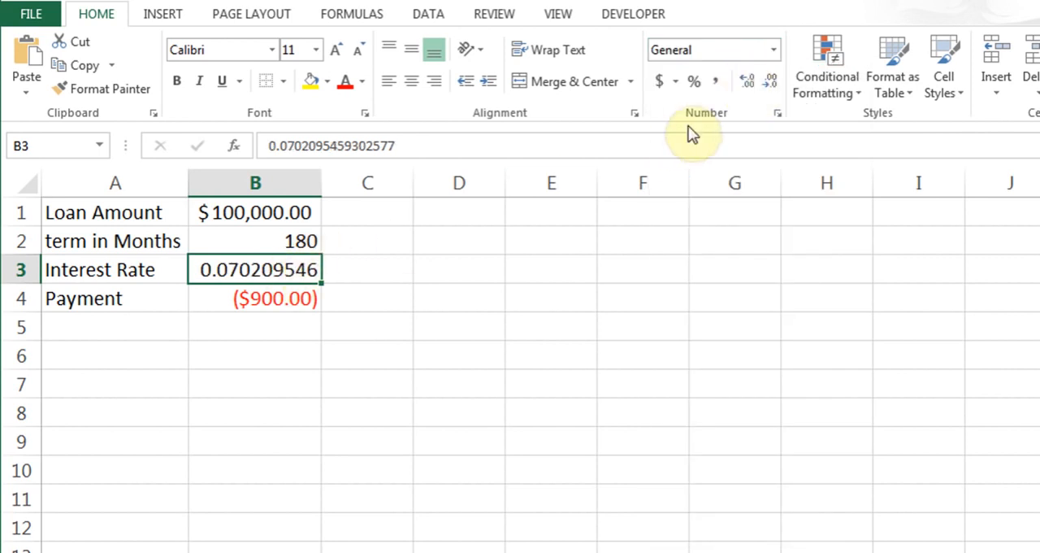
left_click(694, 83)
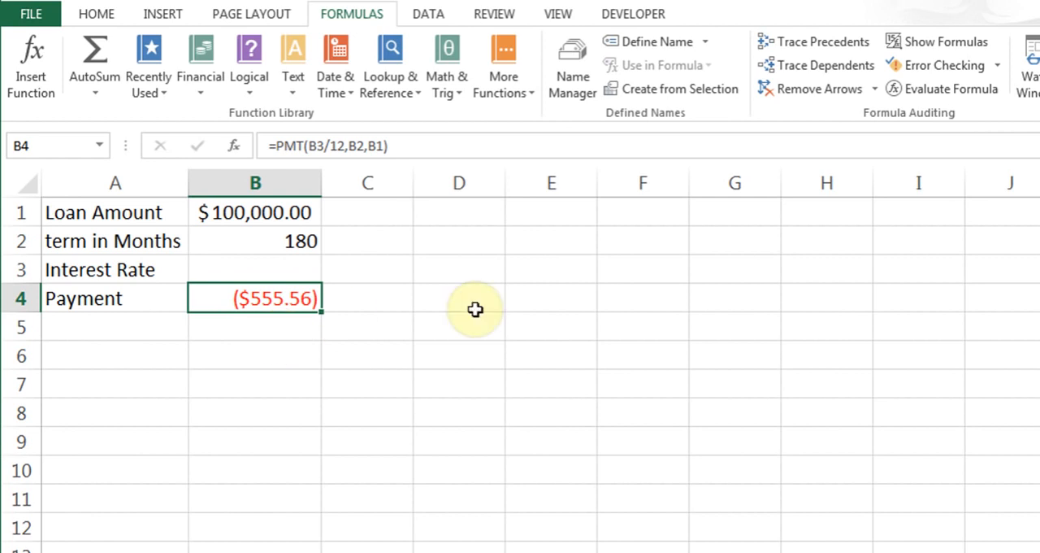
Bring up the what-if analysis choices for the loan's Payment cell B4
left_click(429, 16)
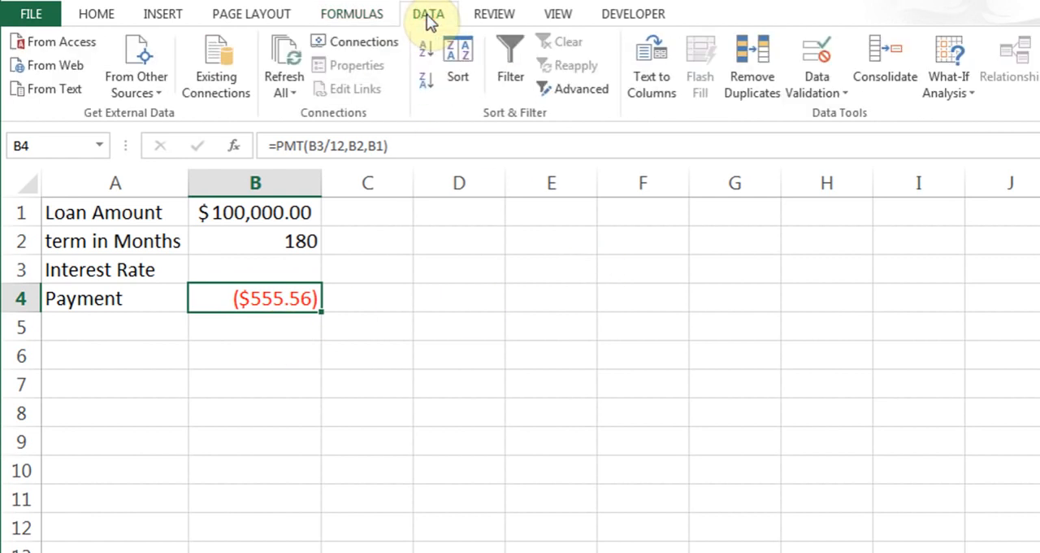
left_click(948, 89)
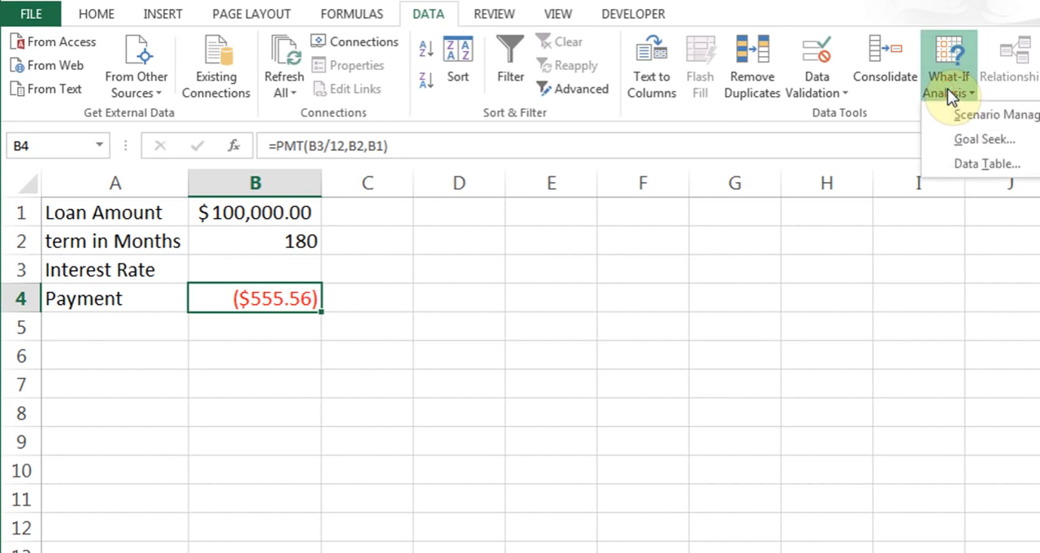